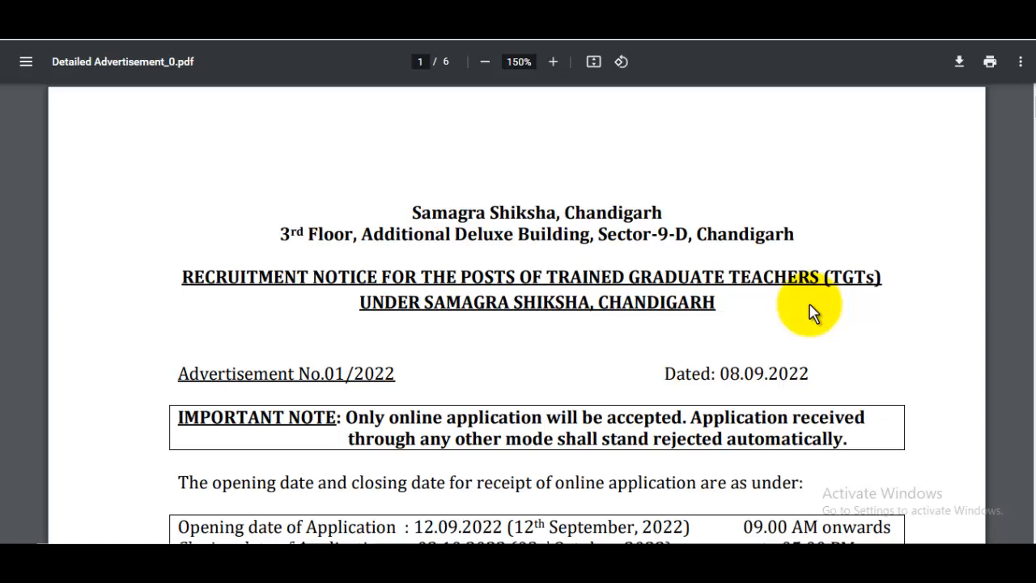
Check the application dates in the recruitment notice PDF and switch to the JobsGyan article on SSA Chandigarh TGT Recruitment 2022.
scroll(814, 313, "down", 2)
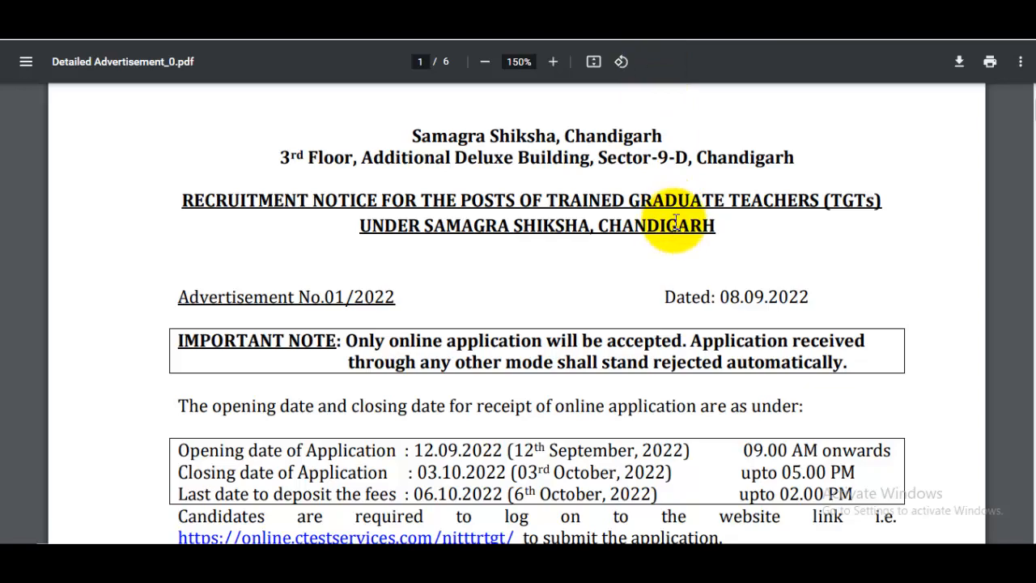
left_click(676, 17)
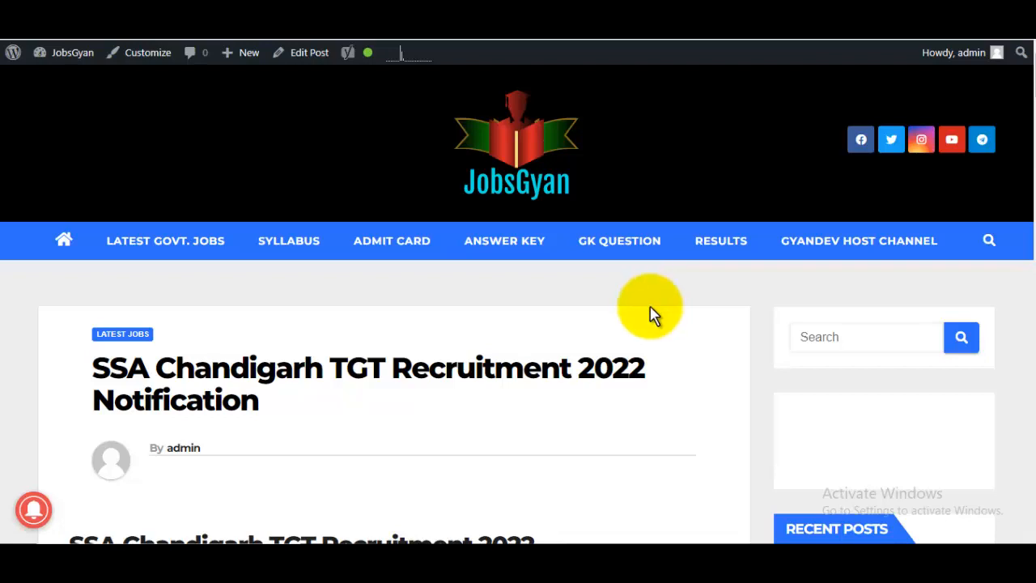
scroll(648, 319, "down", 1)
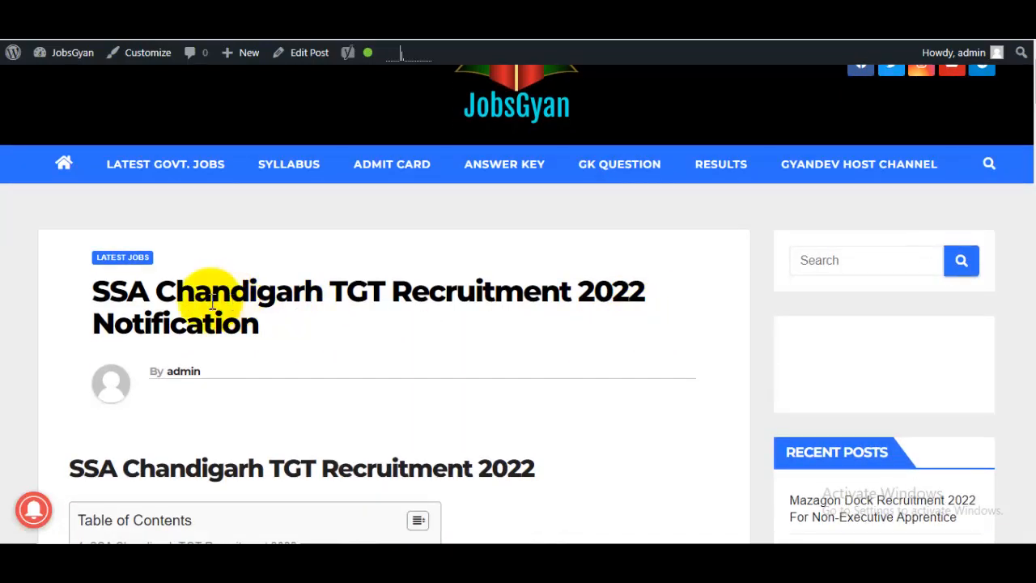
left_click_drag(110, 291, 212, 292)
scroll(370, 298, "down", 2)
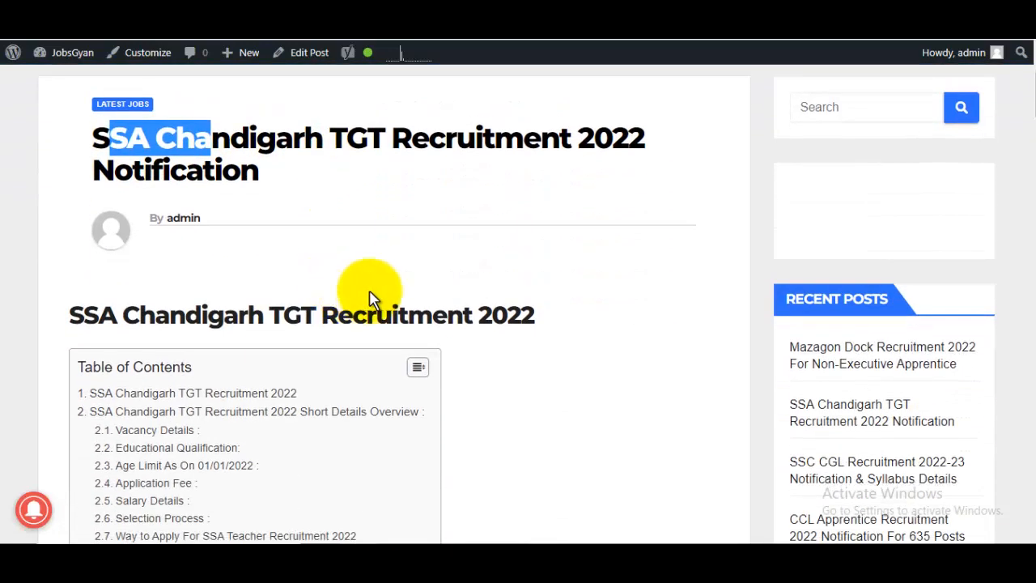
scroll(382, 298, "down", 9)
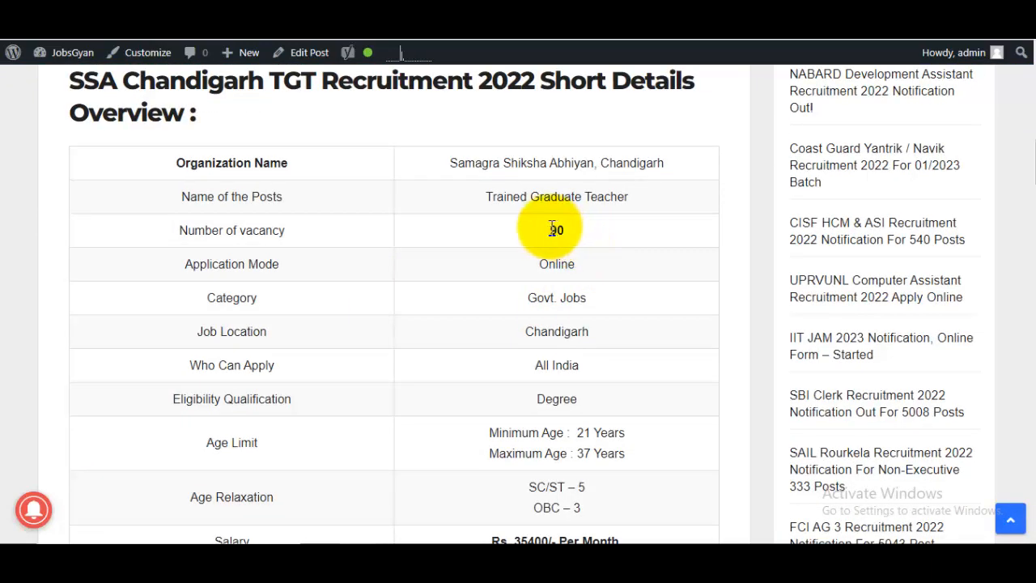
Examine the number of vacancies, job location and age limit in the article's Short Details Overview table.
left_click_drag(552, 229, 615, 239)
scroll(640, 314, "down", 1)
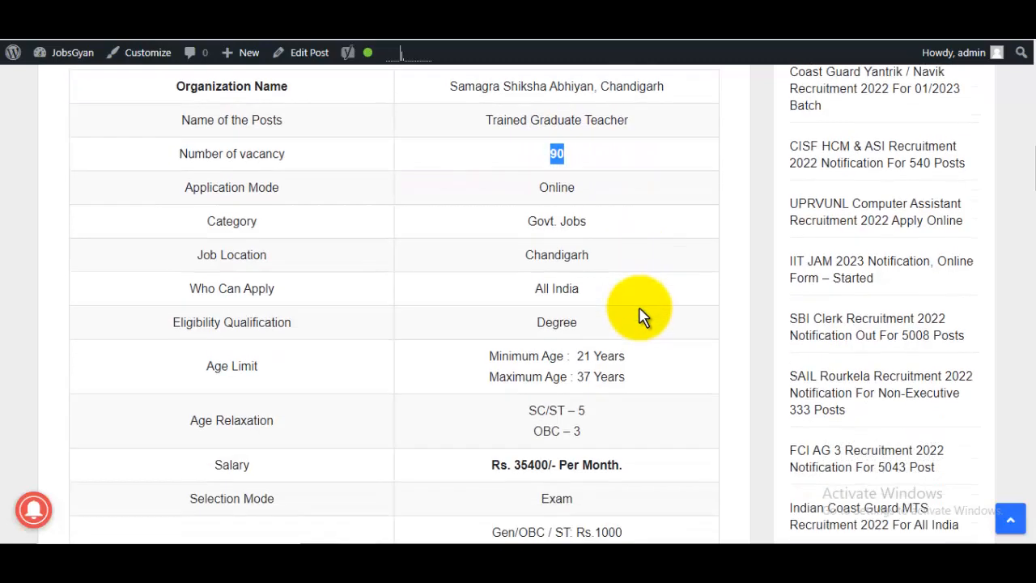
triple_click(576, 280)
left_click_drag(534, 255, 599, 260)
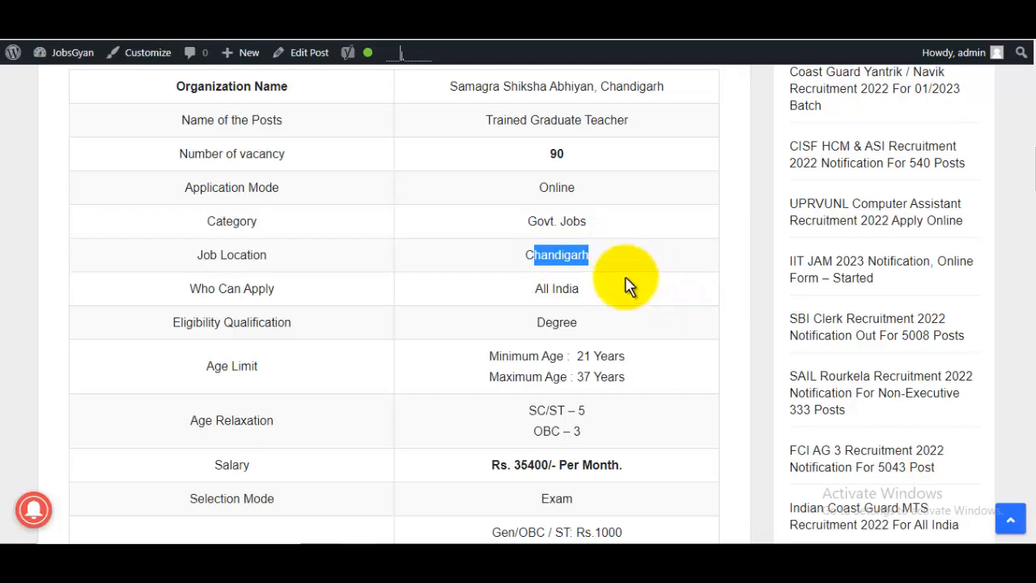
left_click(602, 277)
scroll(688, 312, "down", 2)
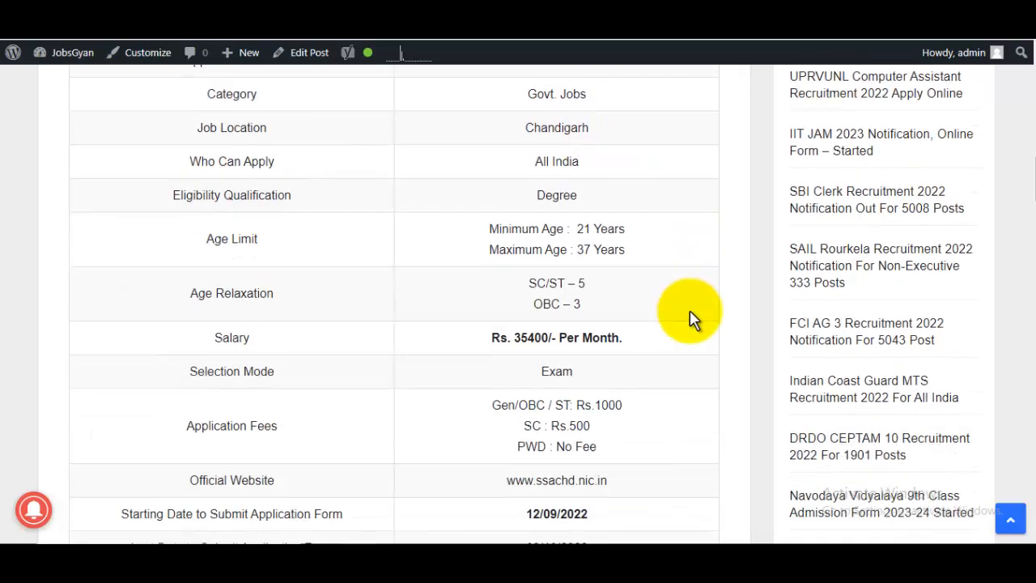
left_click_drag(581, 225, 654, 243)
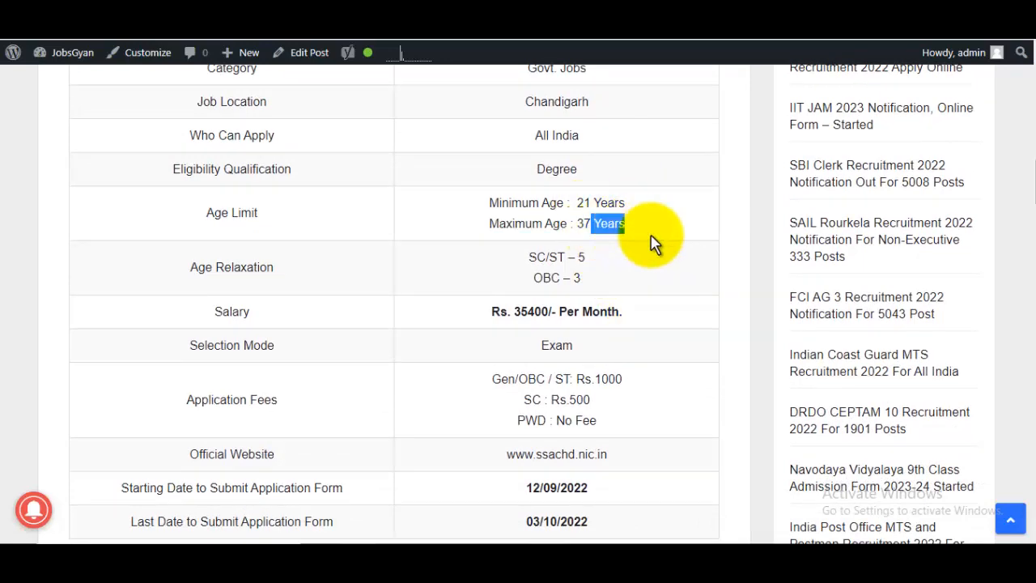
scroll(652, 352, "down", 1)
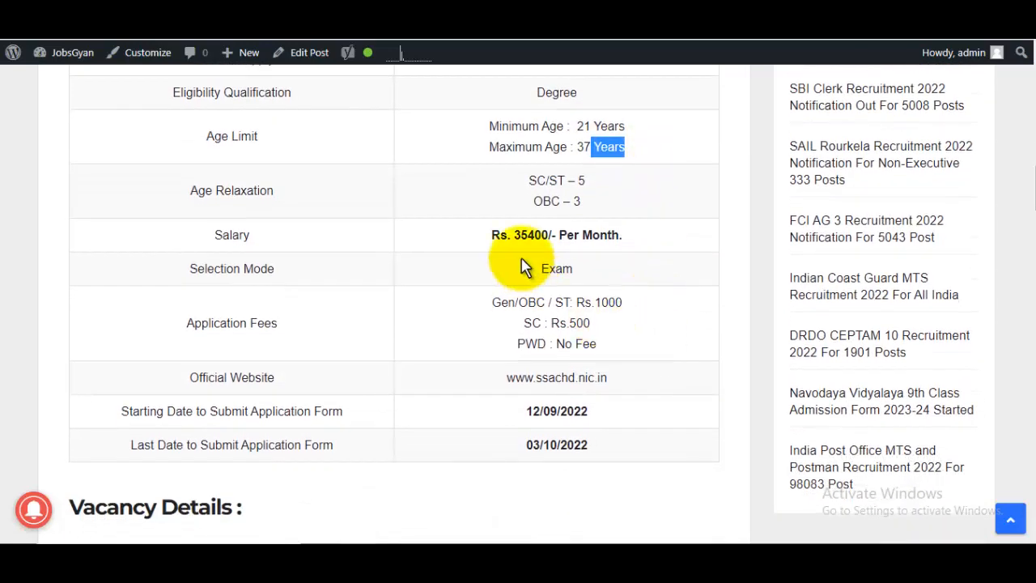
Examine the salary, application fees and last submission date in the overview table.
left_click_drag(508, 235, 588, 235)
left_click(648, 233)
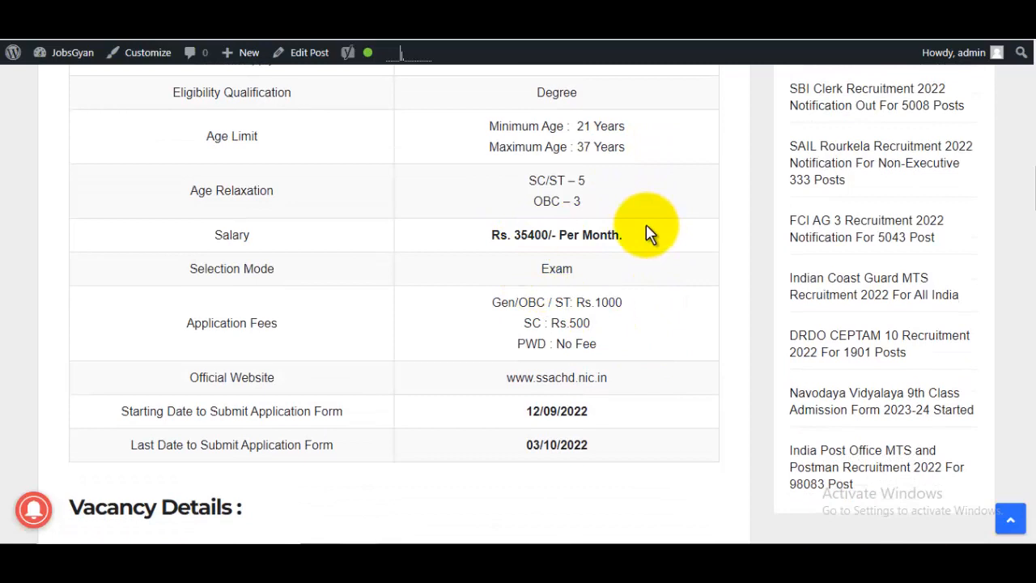
scroll(659, 336, "down", 1)
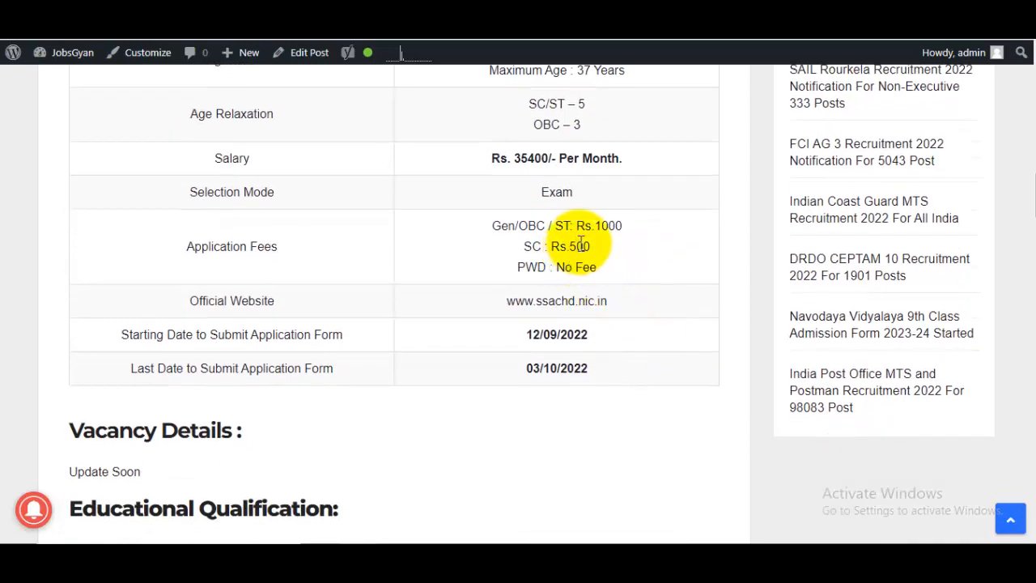
left_click_drag(560, 247, 615, 245)
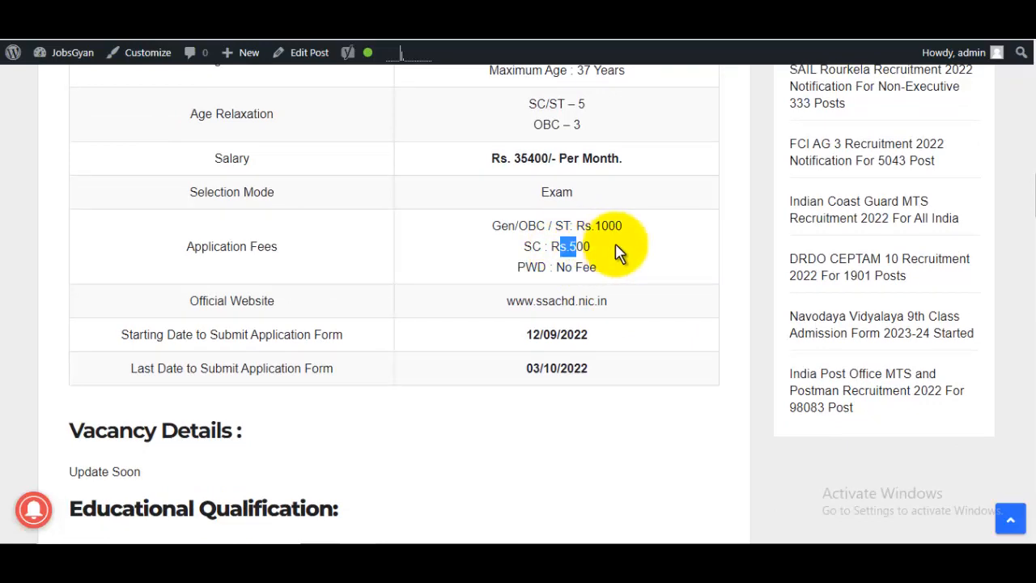
left_click_drag(557, 272, 620, 297)
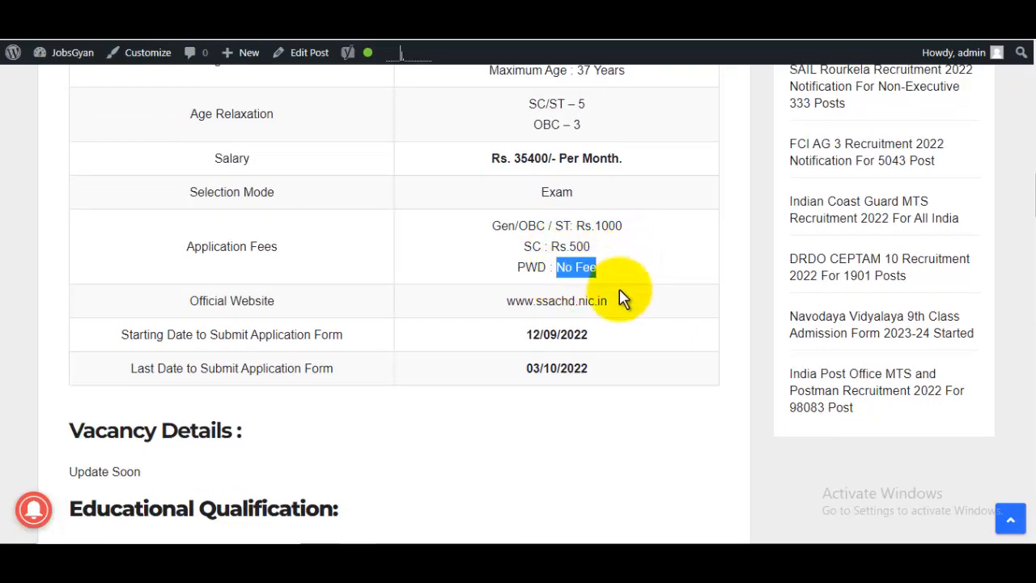
left_click(639, 343)
left_click_drag(541, 368, 654, 377)
Read the graduation and CTET requirements under Educational Qualification in the article.
scroll(654, 377, "down", 5)
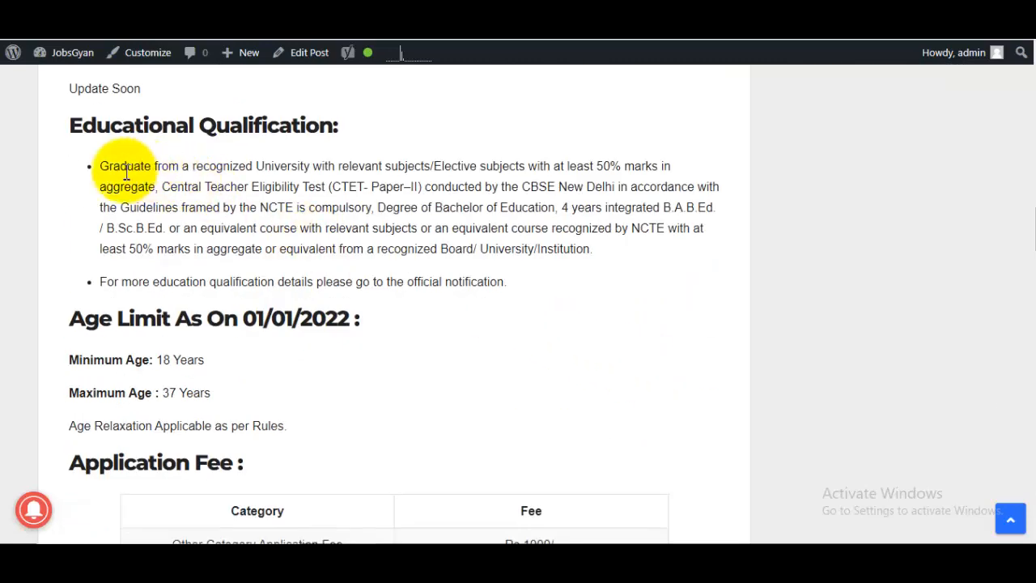
left_click_drag(123, 168, 423, 173)
left_click(521, 191)
left_click(300, 185)
left_click_drag(301, 166, 364, 187)
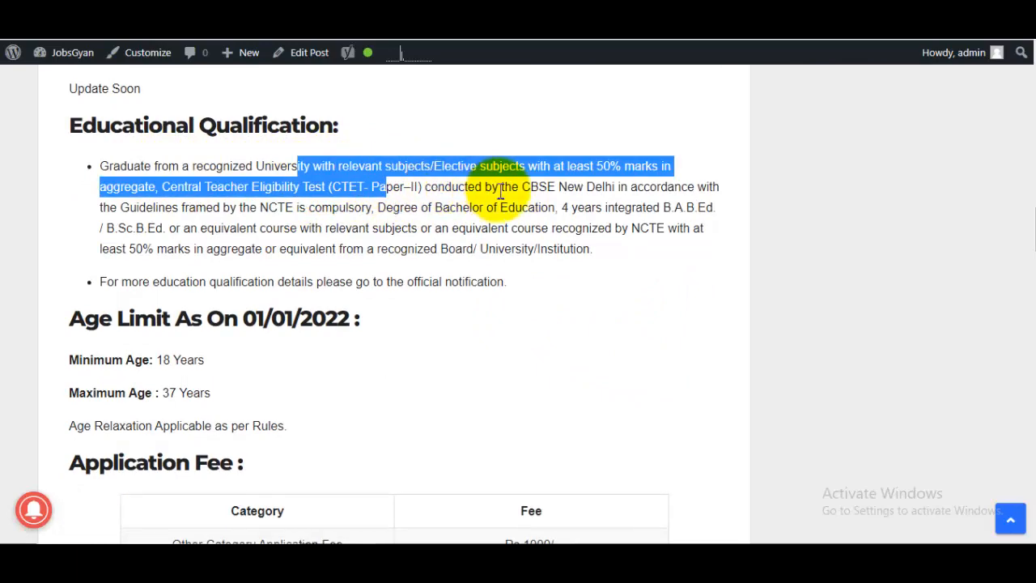
left_click(497, 190)
Look through the article's selection process, application schedule and Important Links sections.
scroll(498, 194, "down", 5)
scroll(499, 194, "down", 3)
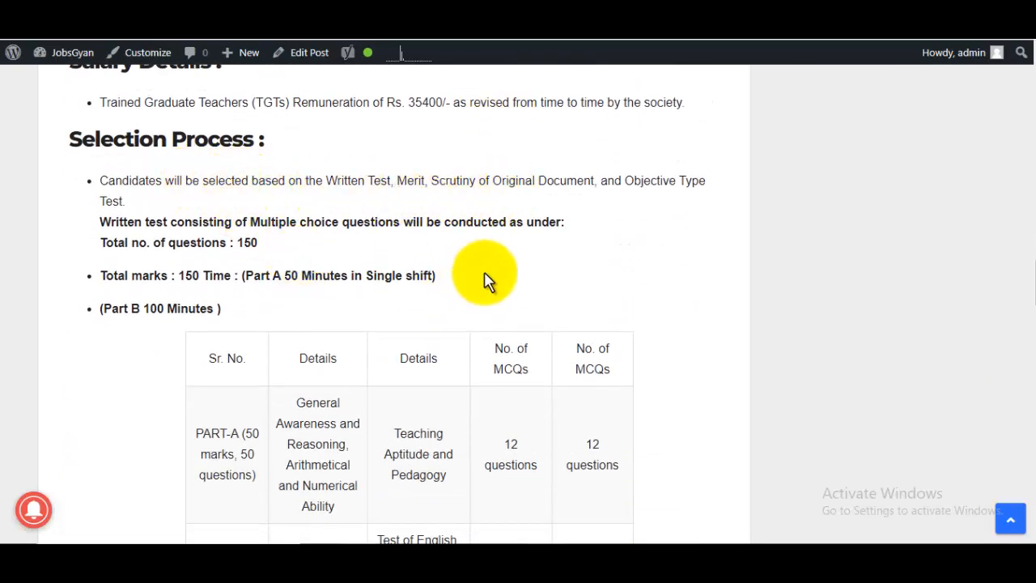
scroll(585, 283, "down", 15)
scroll(586, 282, "down", 2)
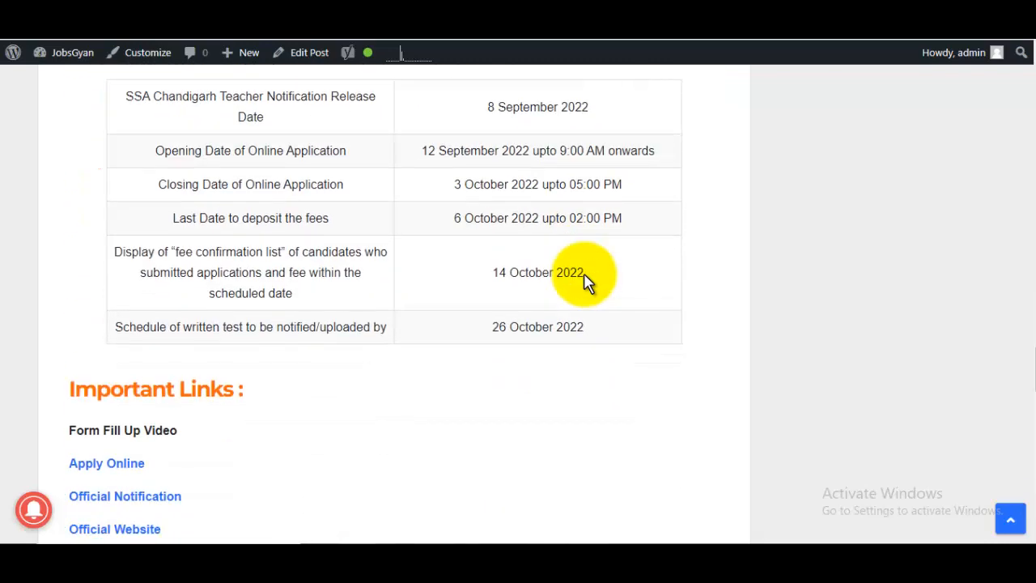
scroll(587, 280, "down", 1)
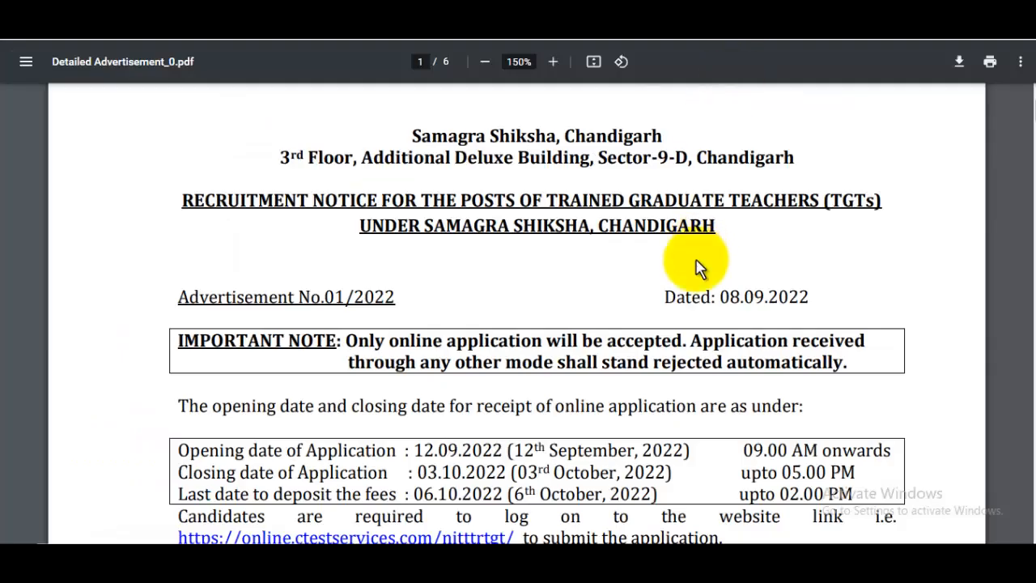
Examine the post-wise vacancy table and the relevant subjects table under Essential Qualifications in the detailed advertisement PDF.
scroll(700, 267, "up", 2, "ctrl")
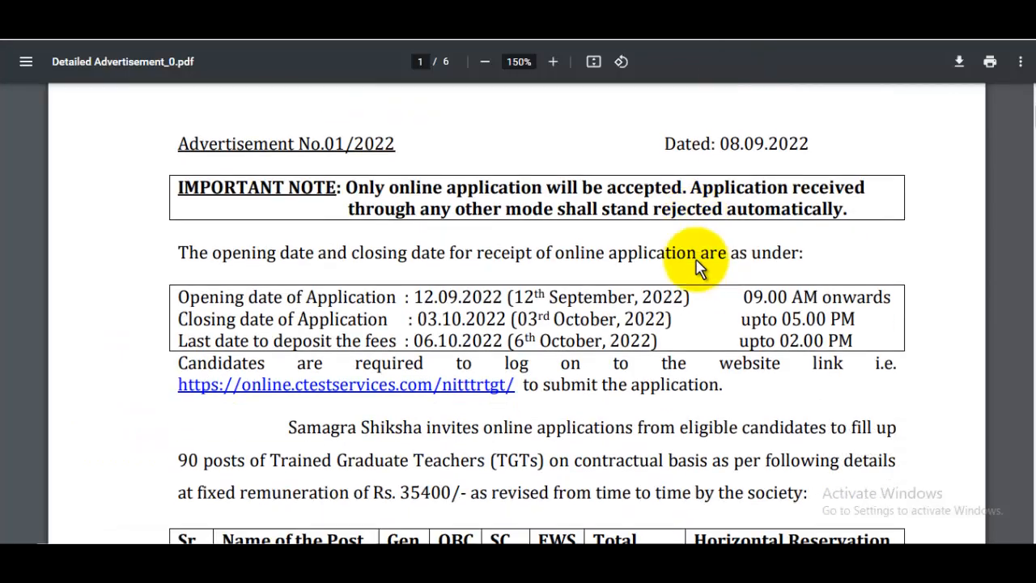
scroll(700, 267, "down", 6)
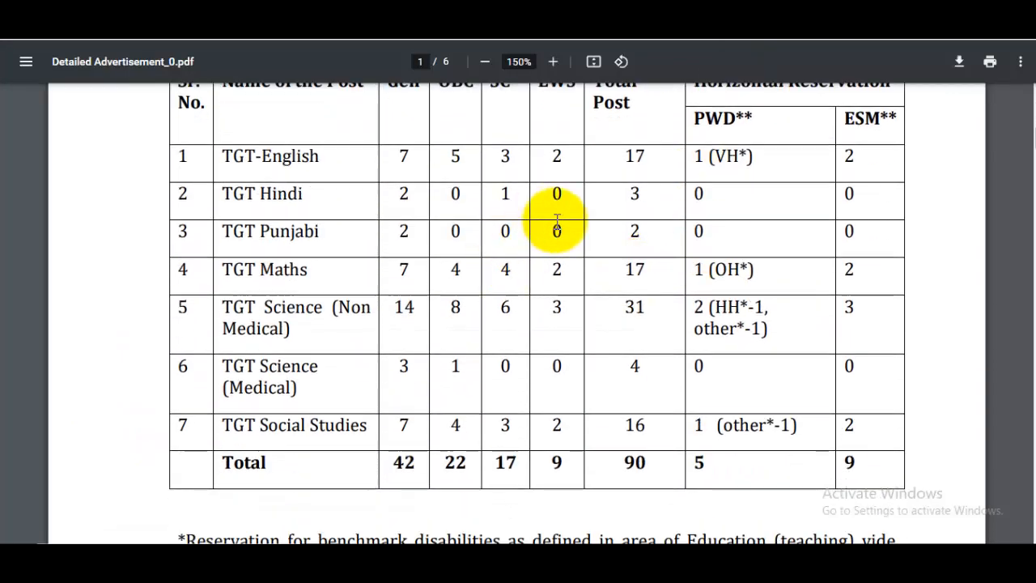
scroll(586, 243, "up", 1)
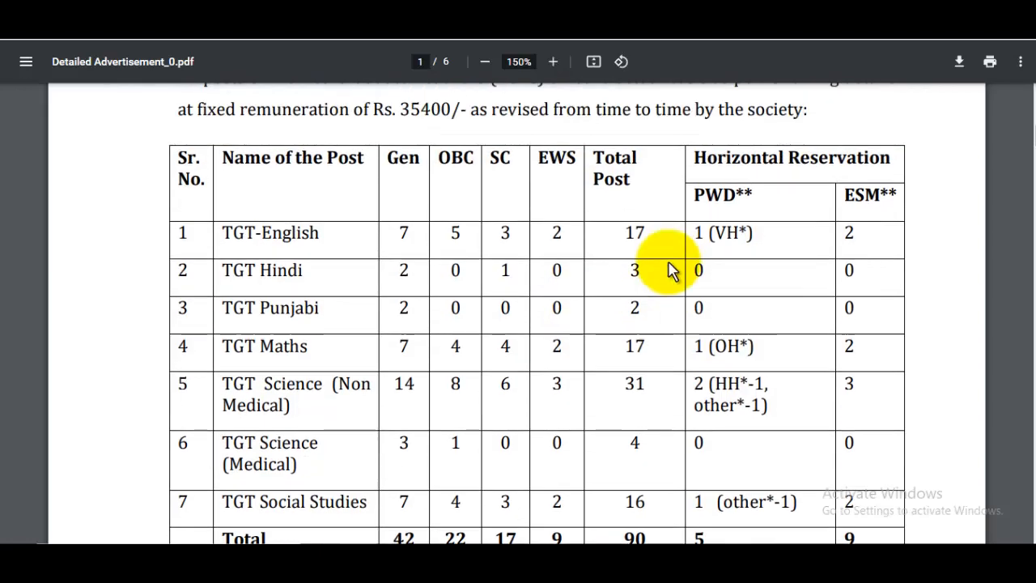
scroll(698, 274, "down", 10)
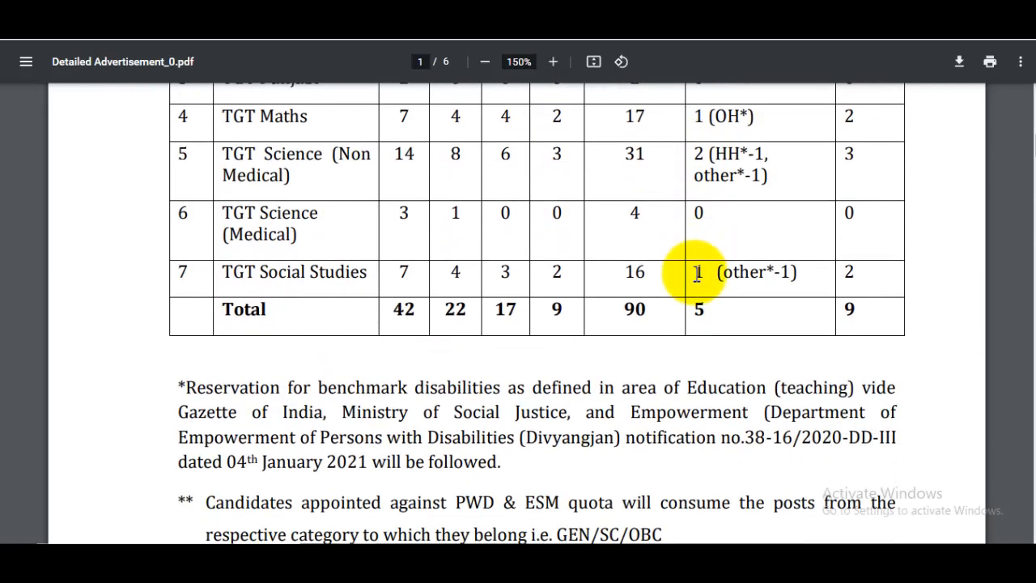
scroll(696, 274, "down", 5)
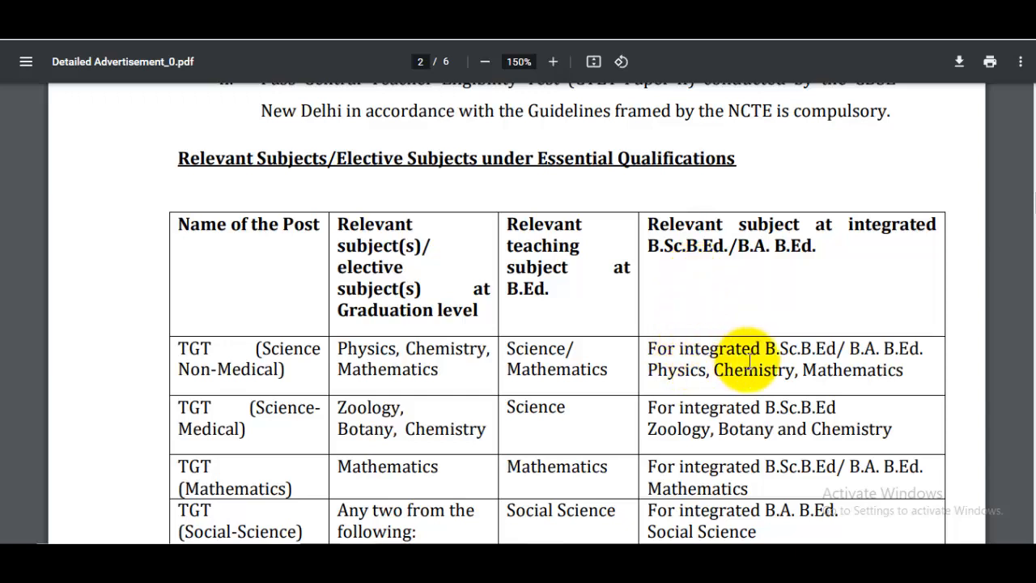
scroll(749, 362, "down", 10)
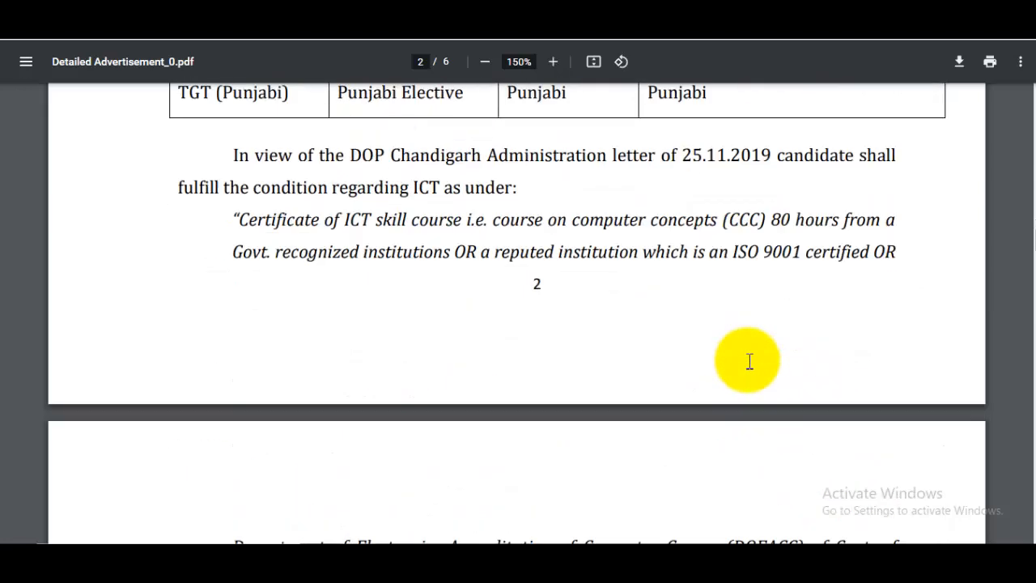
scroll(748, 340, "up", 5)
scroll(749, 362, "up", 3)
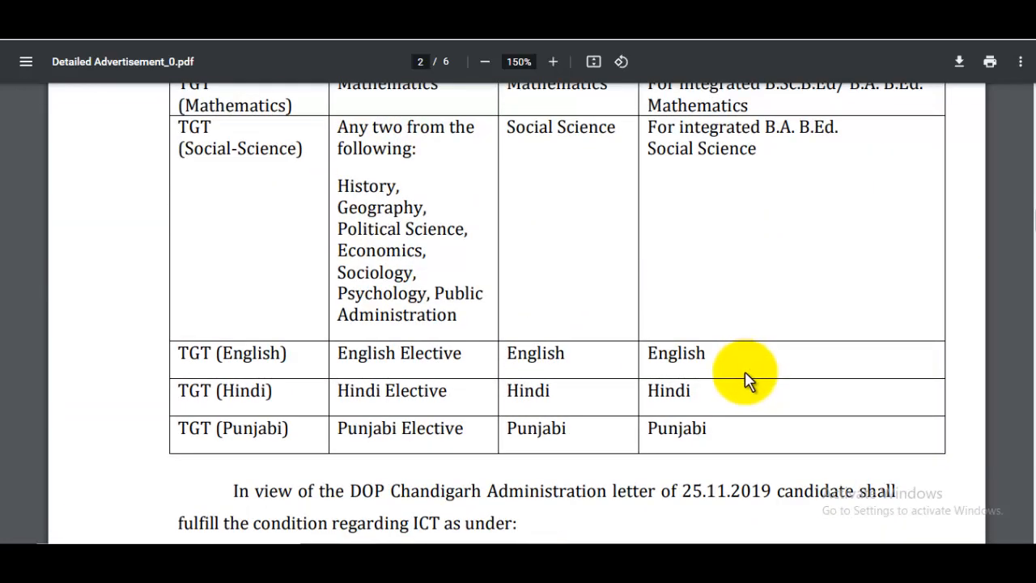
Switch to the online application page, accept its instructions and proceed to the registration form.
left_click(639, 14)
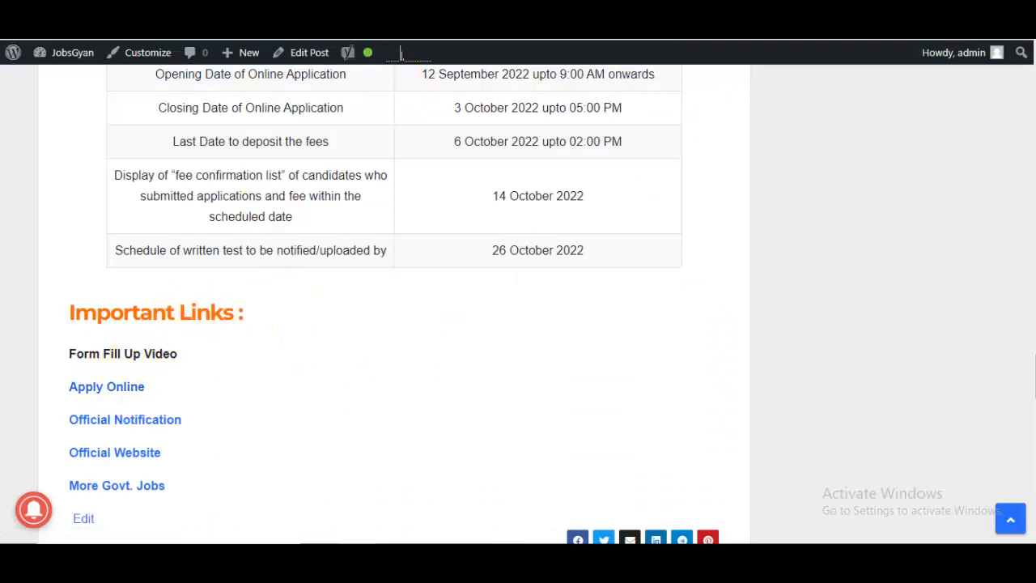
left_click(668, 14)
scroll(526, 324, "down", 1)
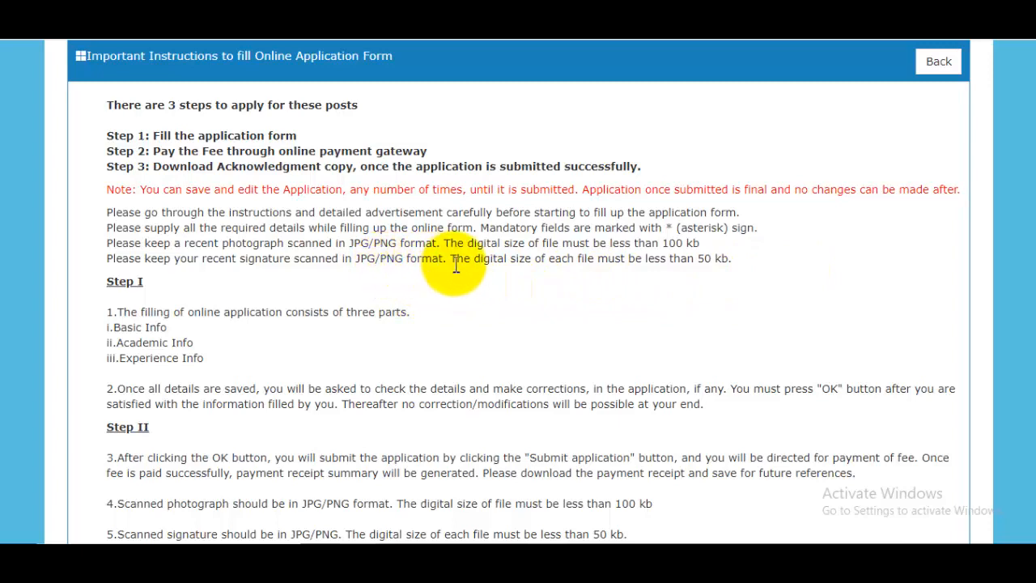
scroll(458, 271, "down", 5)
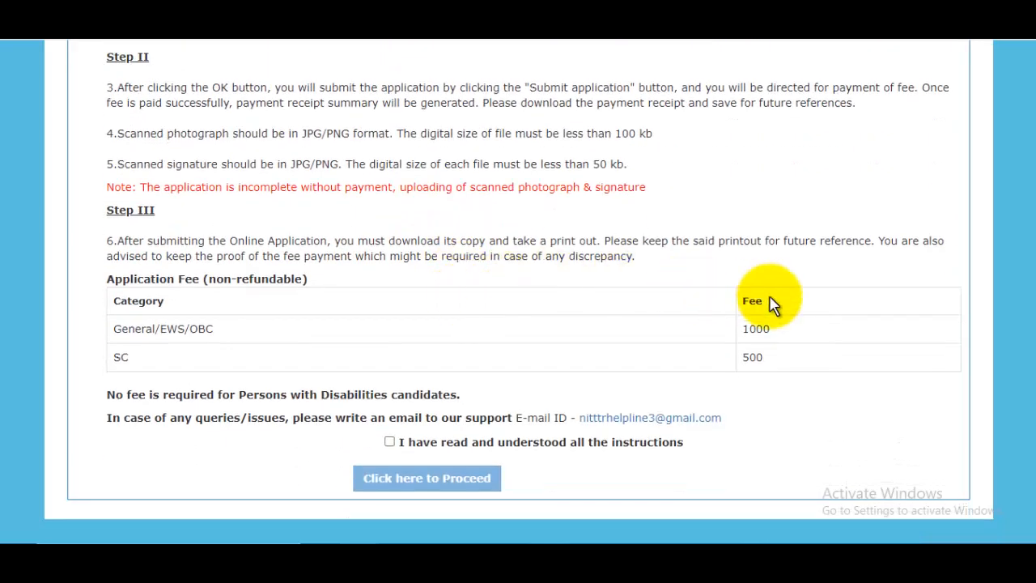
left_click(390, 443)
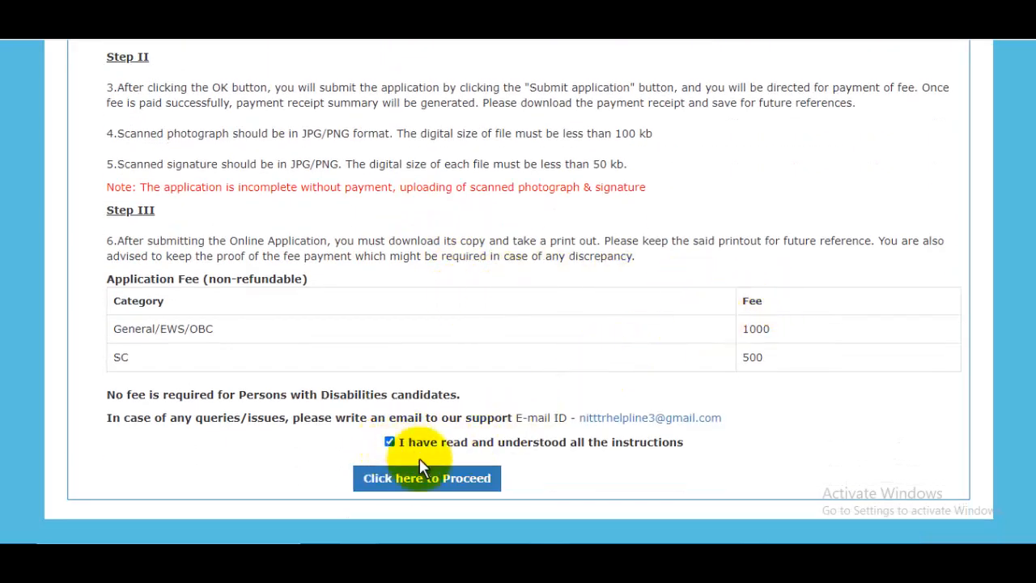
left_click(453, 476)
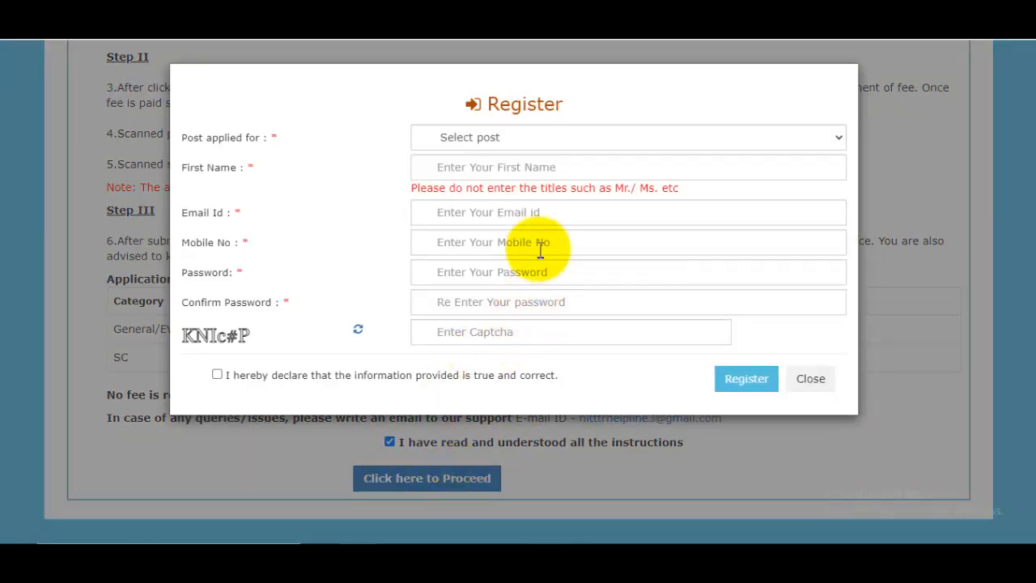
Enlarge the registration form and choose TGT-Hindi as the post applied for.
key("ctrl+plus")
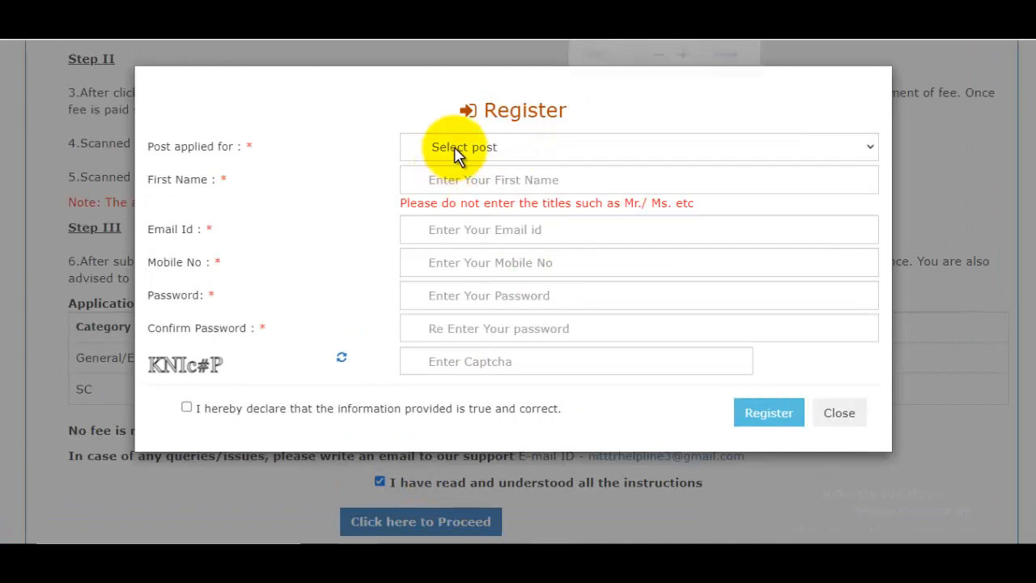
left_click(455, 149)
left_click(512, 145)
left_click(512, 145)
left_click(512, 145)
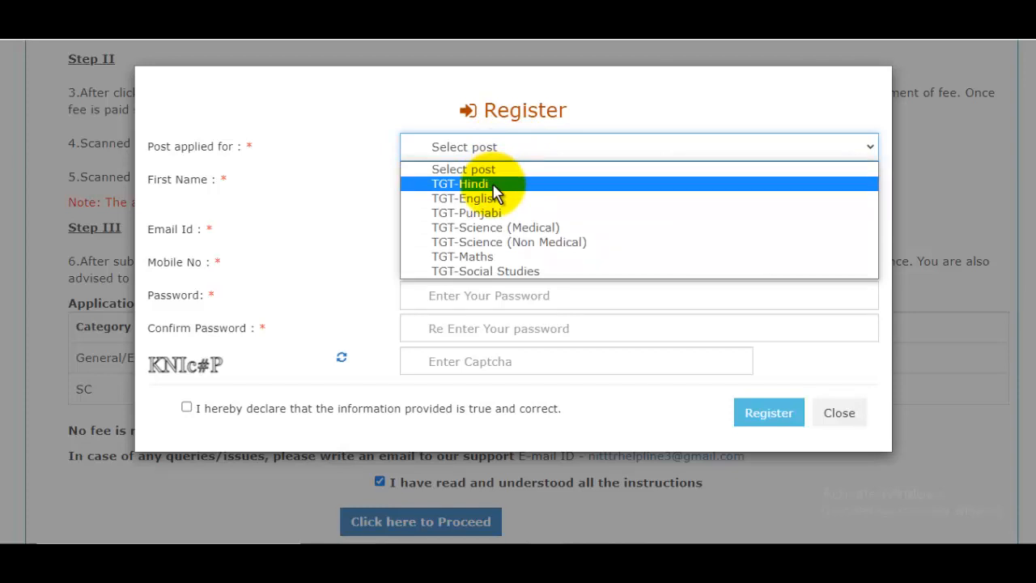
left_click(494, 186)
key("Tab")
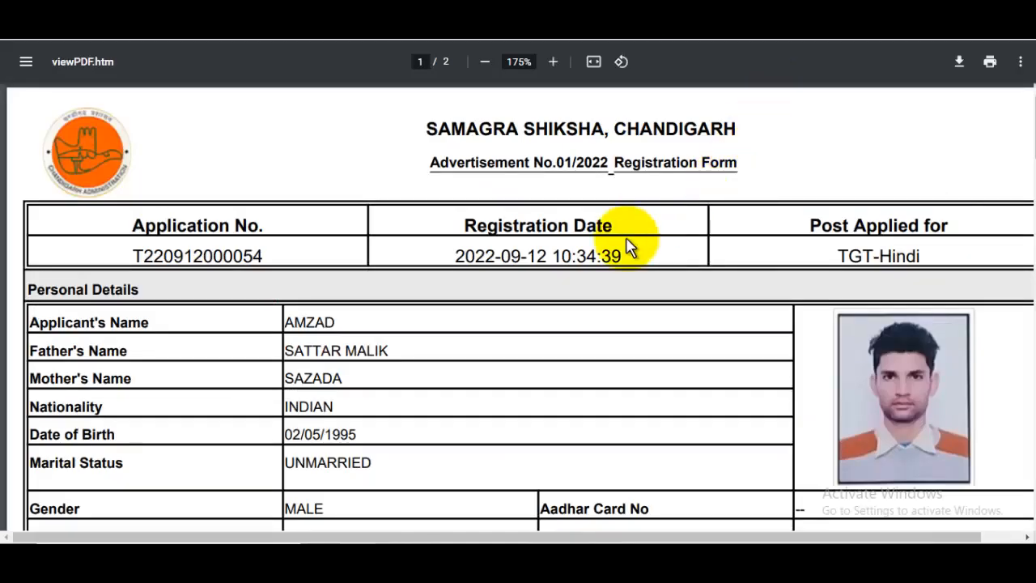
Check the applicant's name in the sample registration form PDF, return to the registration form and enter it as the first name.
left_click_drag(283, 322, 333, 326)
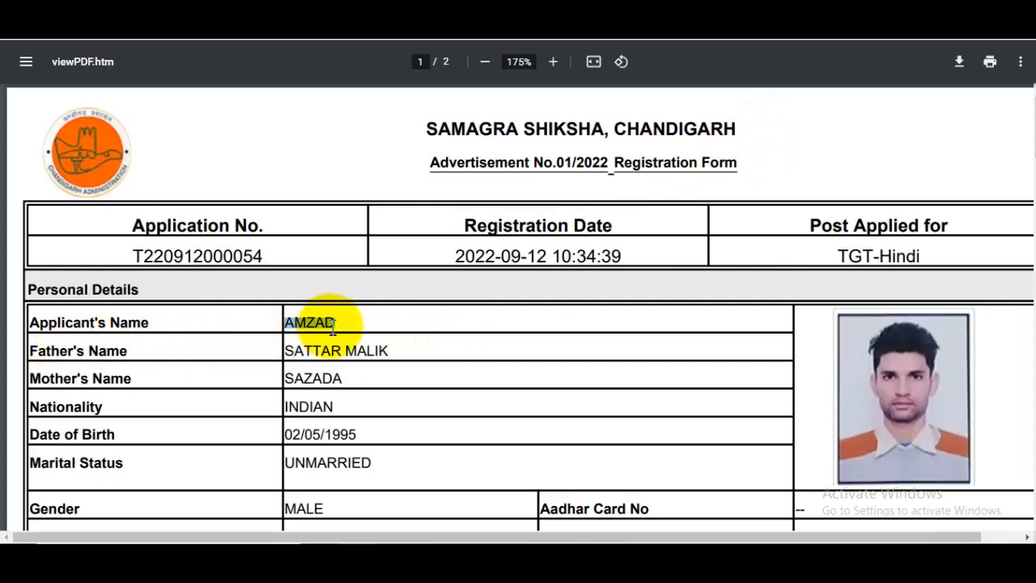
left_click(377, 321)
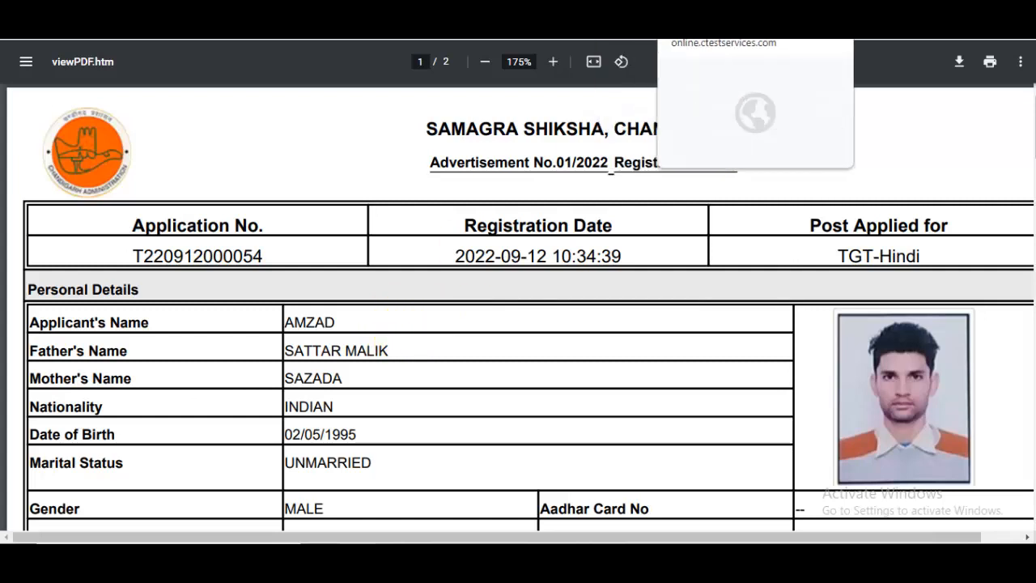
left_click(629, 14)
left_click(683, 16)
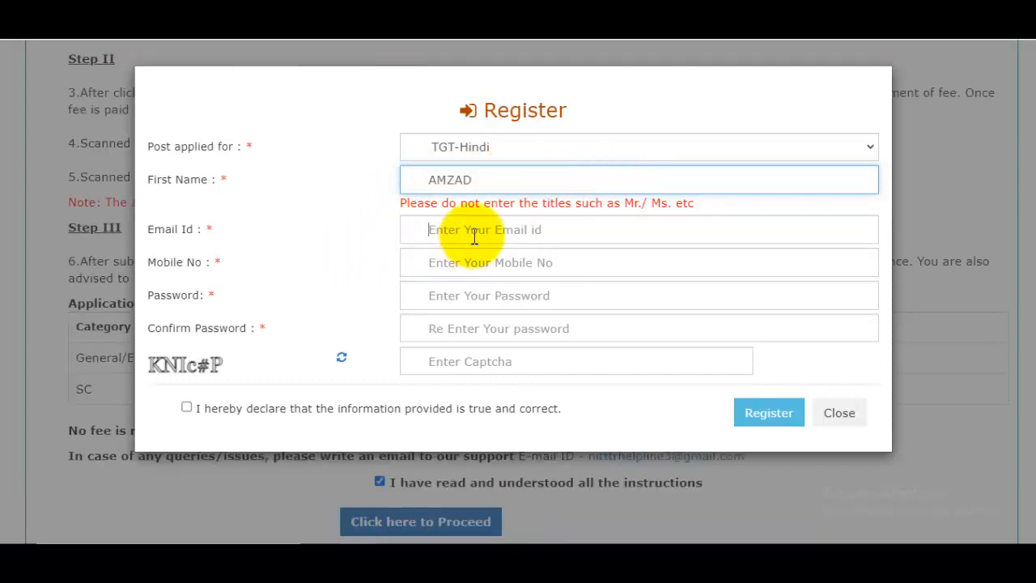
Complete the registration with the applicant's email, mobile number, password and password confirmation, and submit it.
left_click(475, 233)
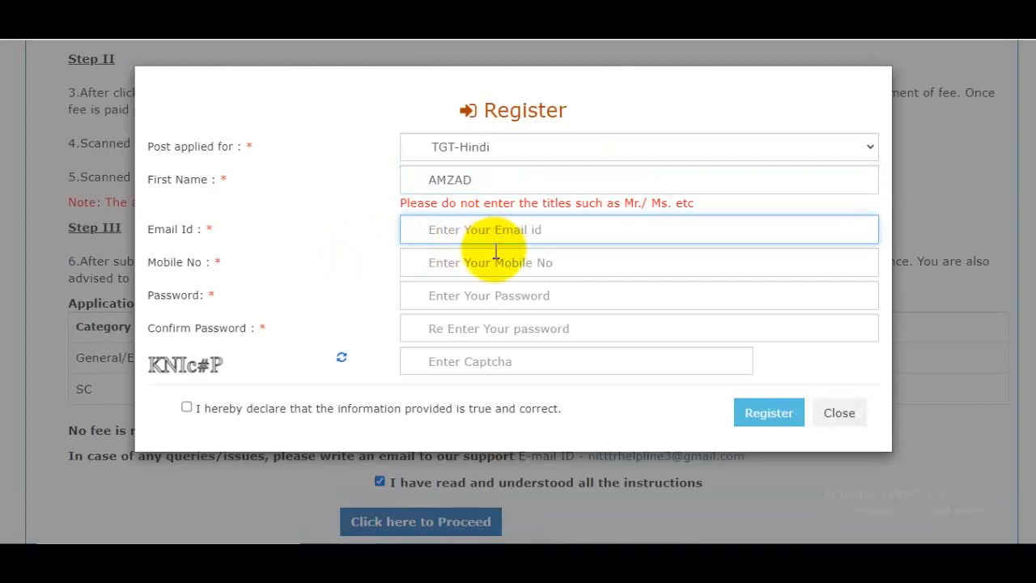
left_click(492, 266)
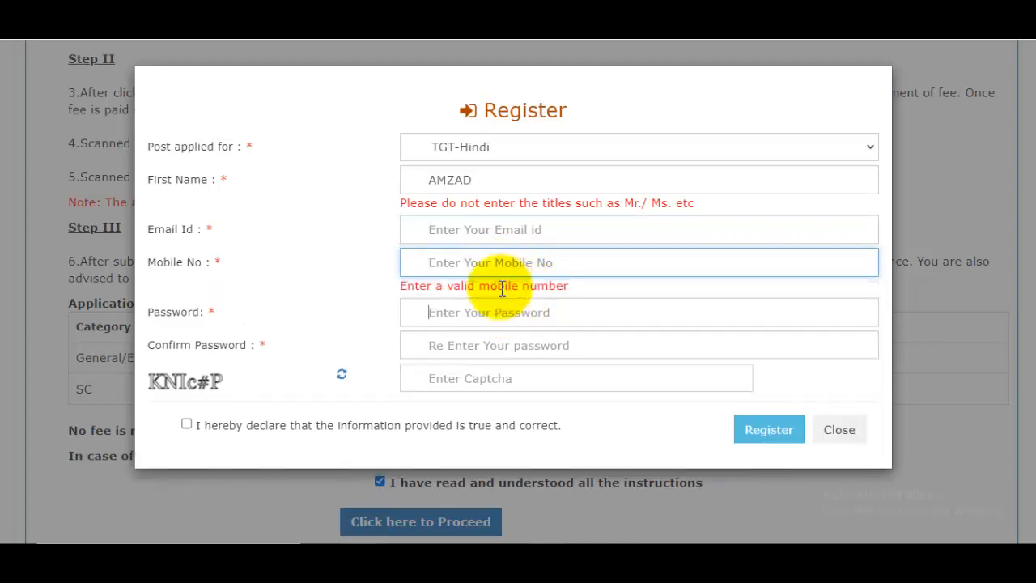
left_click(493, 285)
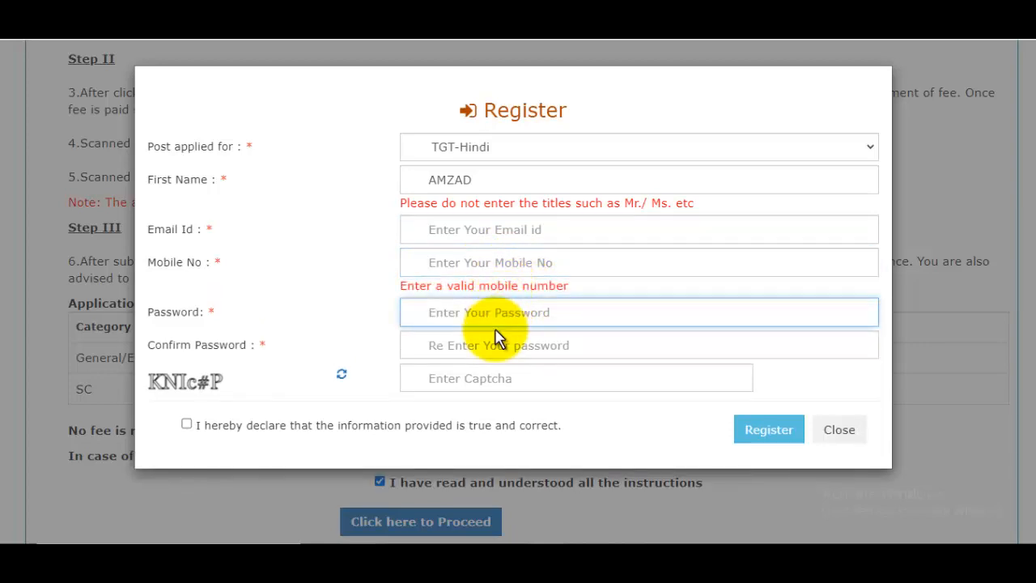
left_click(502, 355)
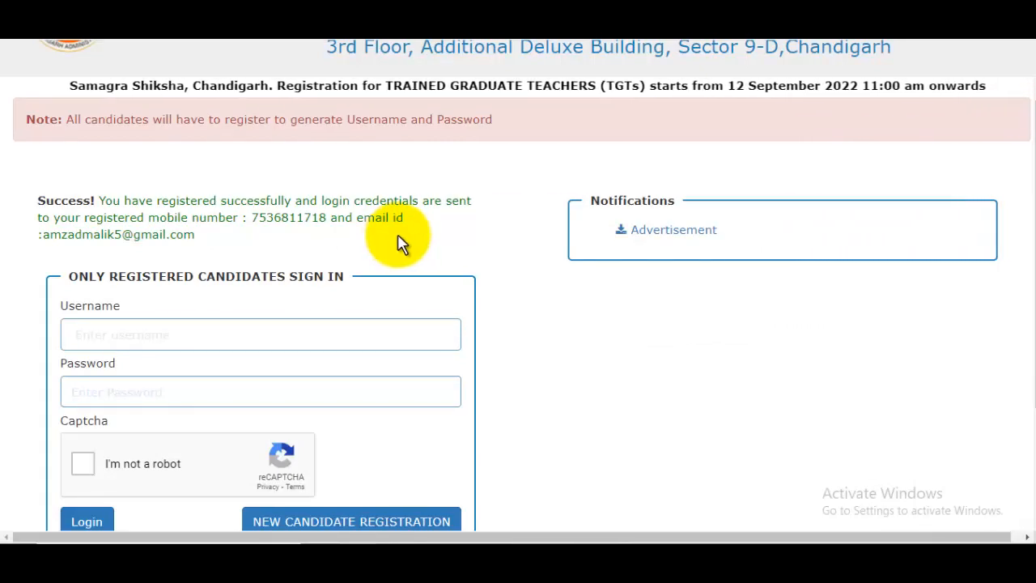
Sign in as a registered candidate with the username and account password, completing the reCAPTCHA check.
left_click(267, 339)
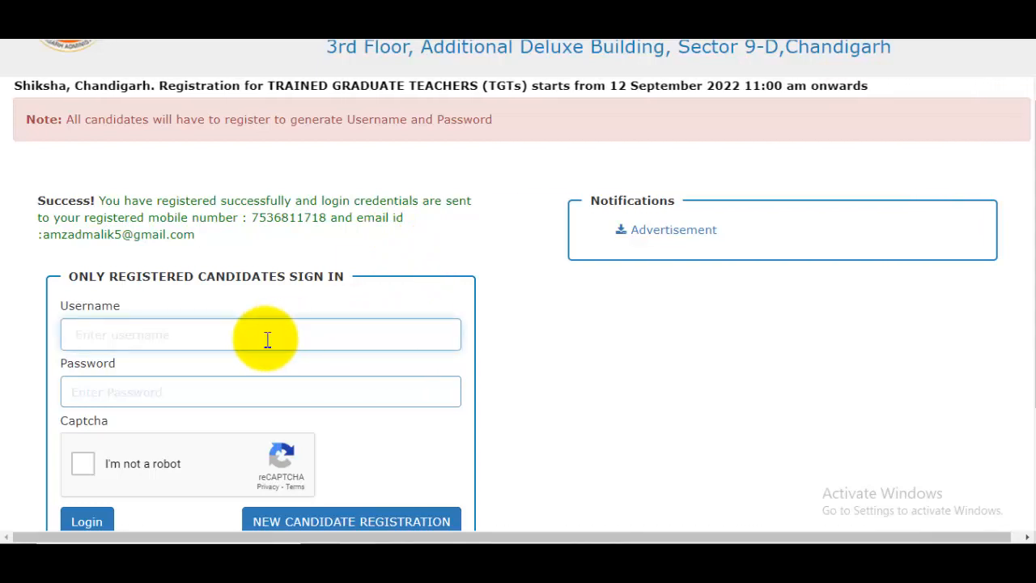
left_click(203, 387)
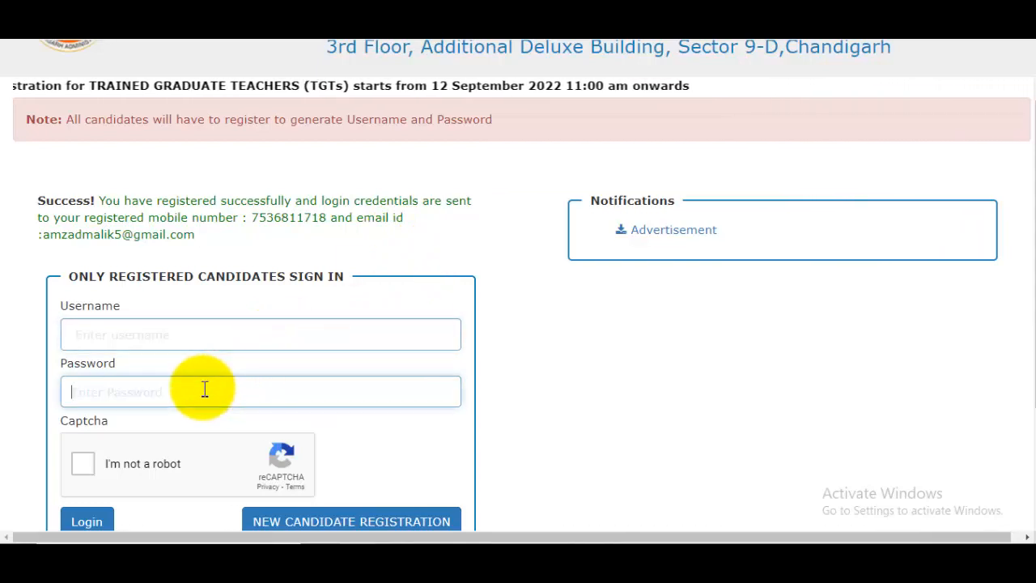
left_click(150, 338)
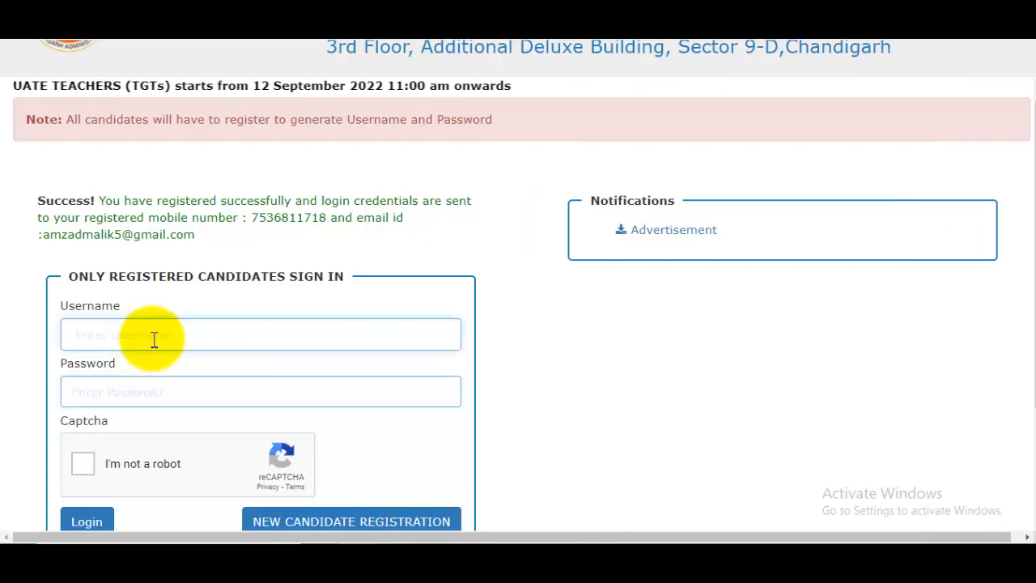
left_click(138, 393)
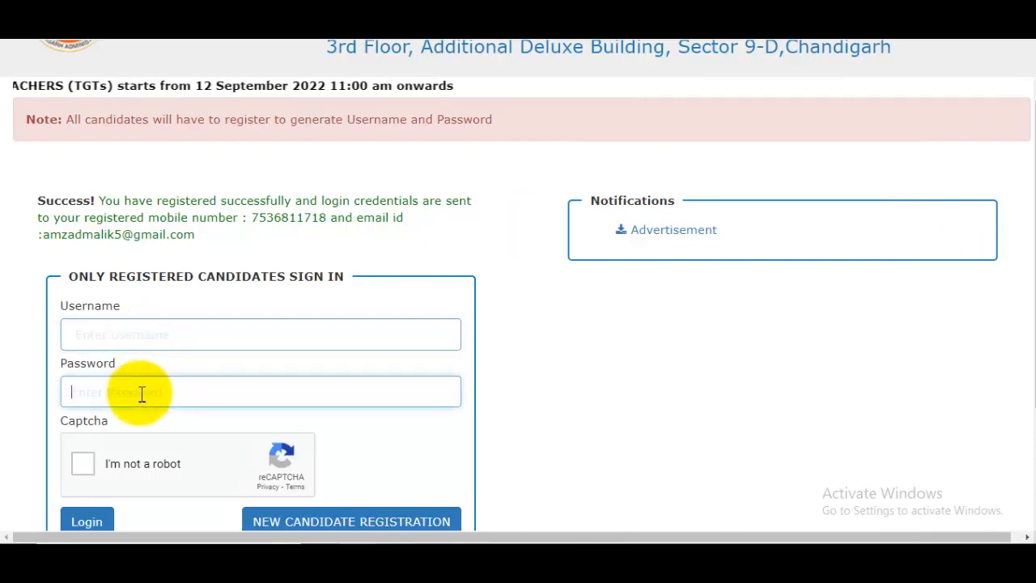
left_click(81, 467)
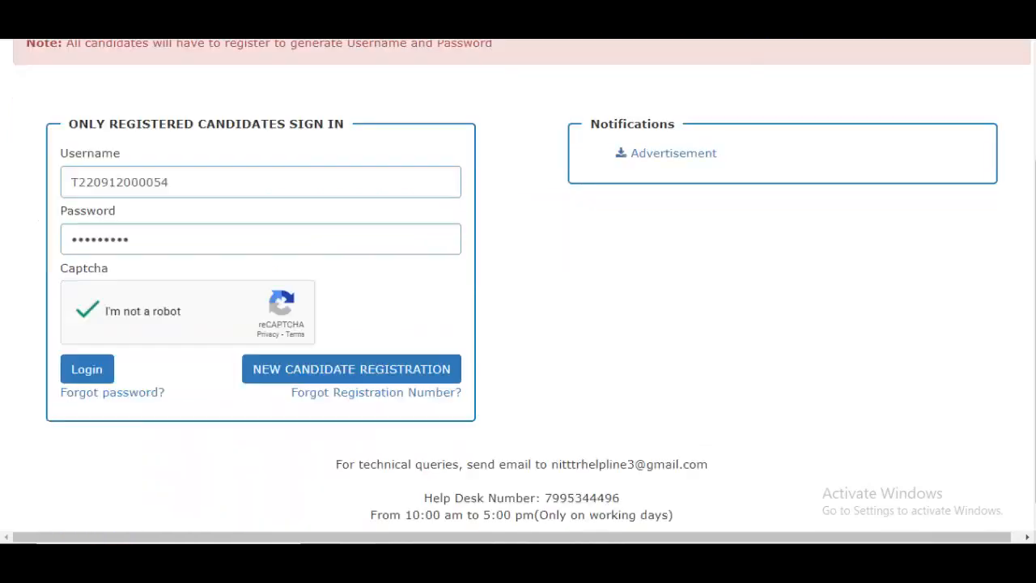
left_click(96, 374)
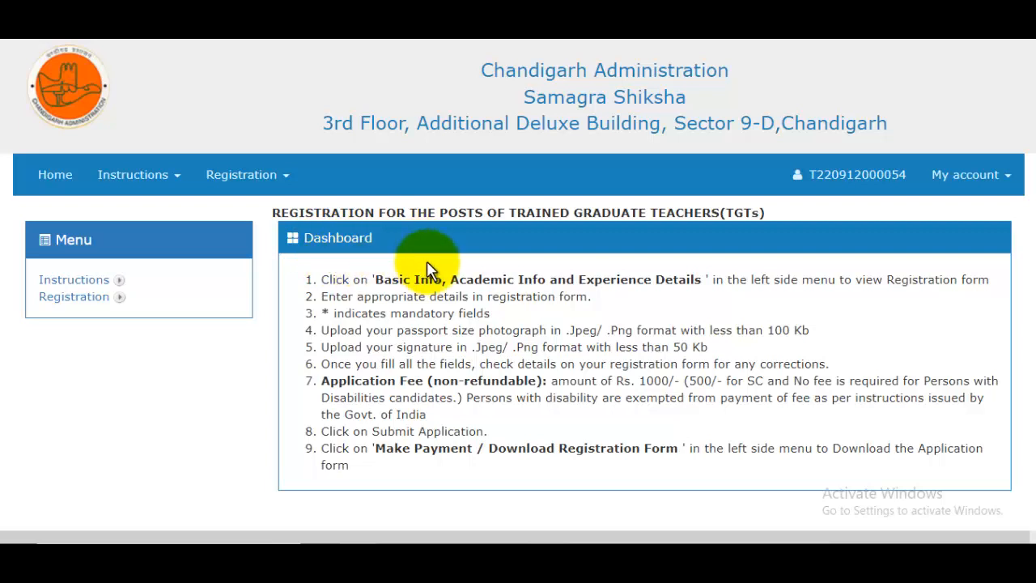
Review the dashboard instructions and open the Basic Info form of the registration.
scroll(470, 268, "down", 2)
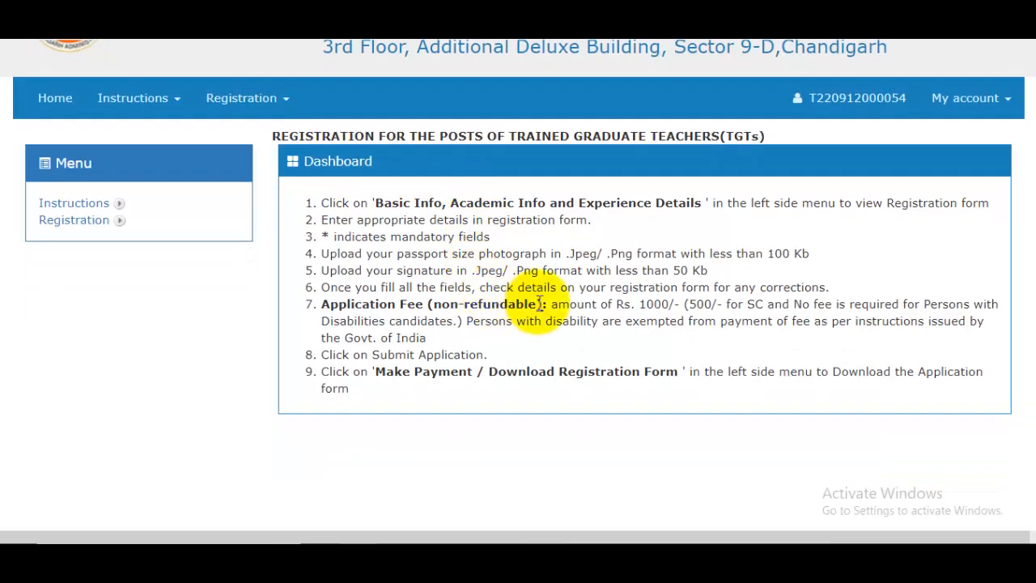
left_click(79, 208)
left_click(90, 225)
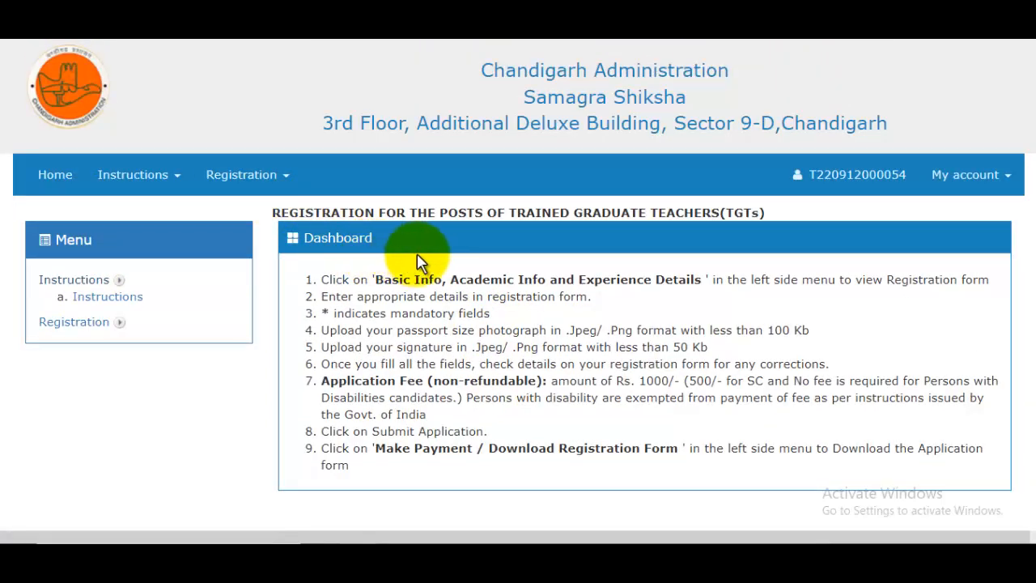
scroll(478, 259, "down", 4)
left_click(79, 183)
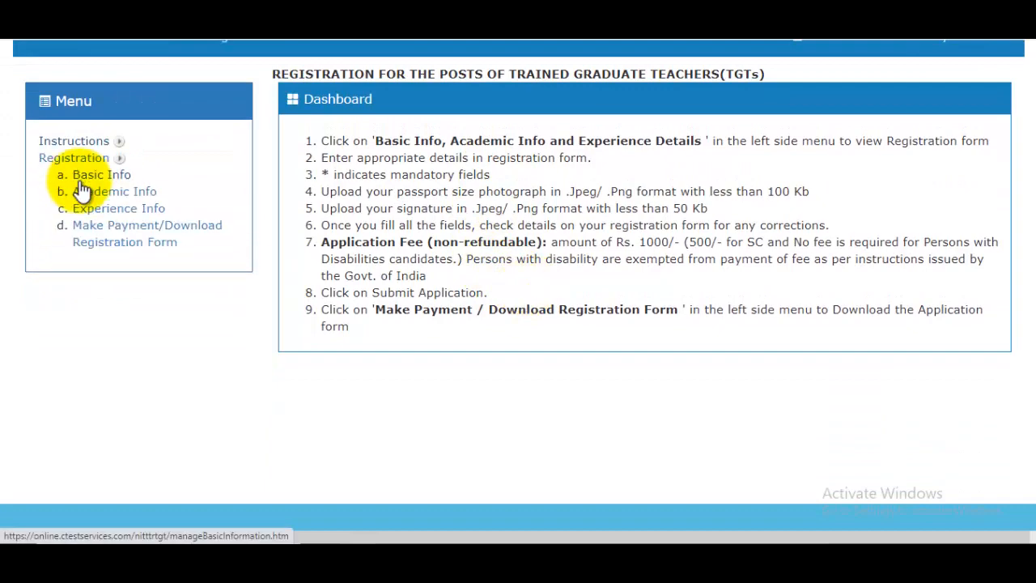
left_click(100, 175)
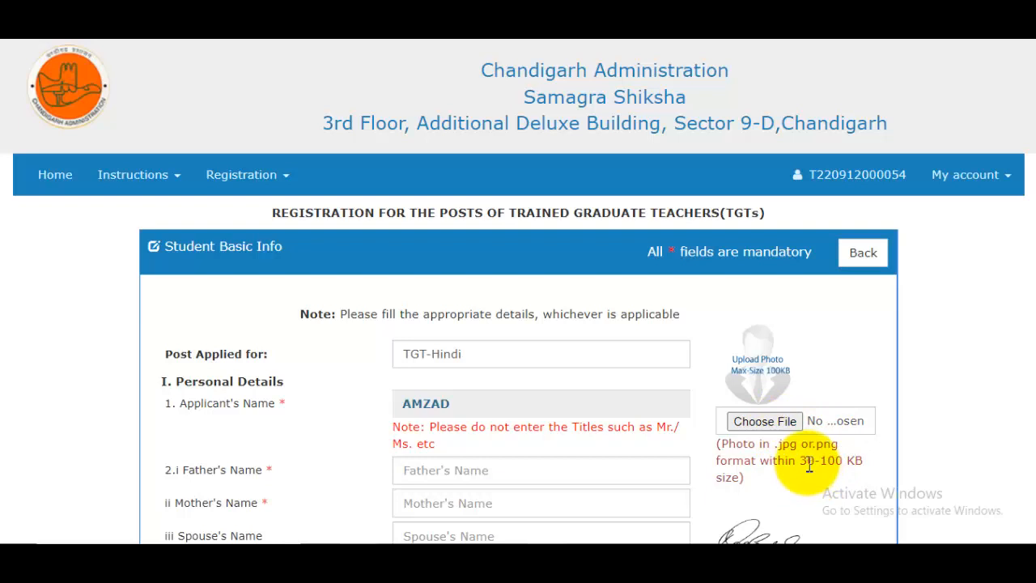
Upload the image PhotoUnder50Kb from the Pictures folder as the applicant's photo.
left_click(767, 429)
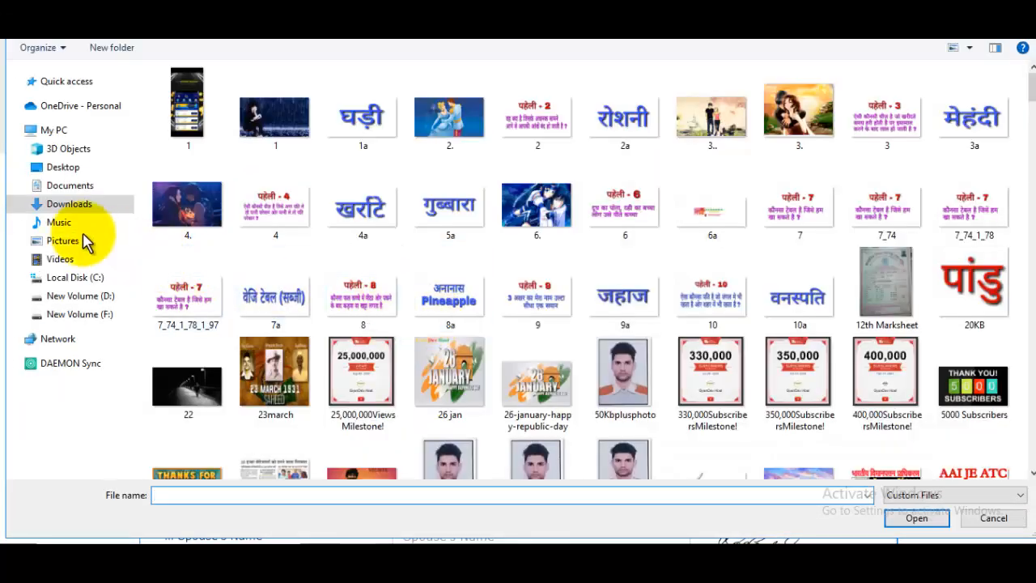
left_click(71, 243)
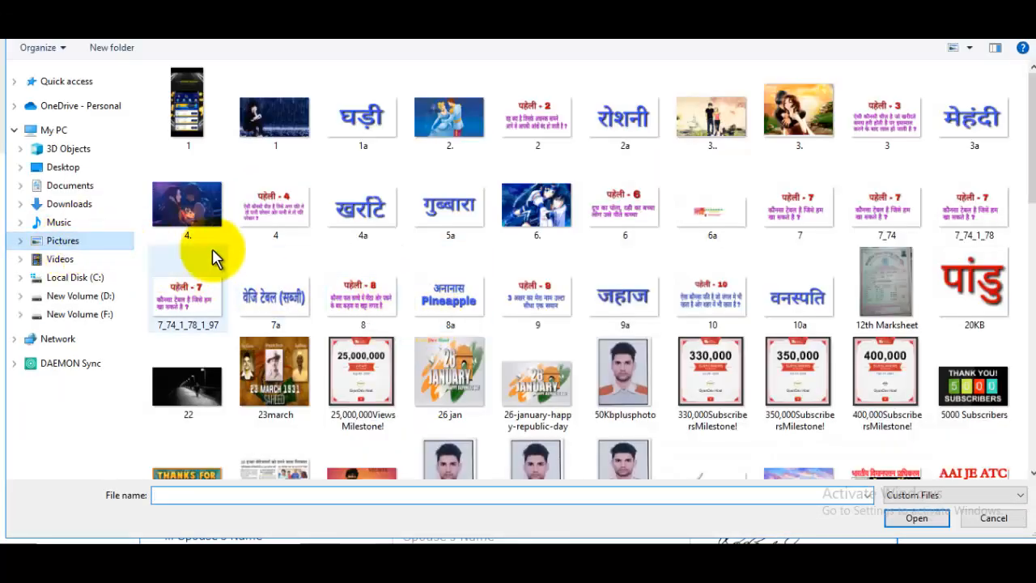
left_click_drag(1029, 124, 1028, 277)
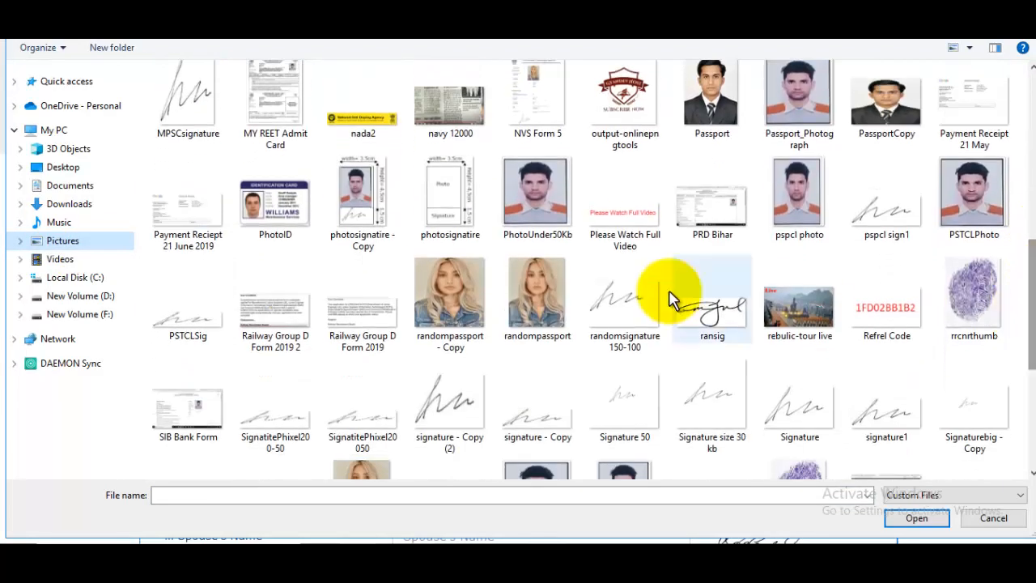
left_click(551, 233)
left_click(894, 516)
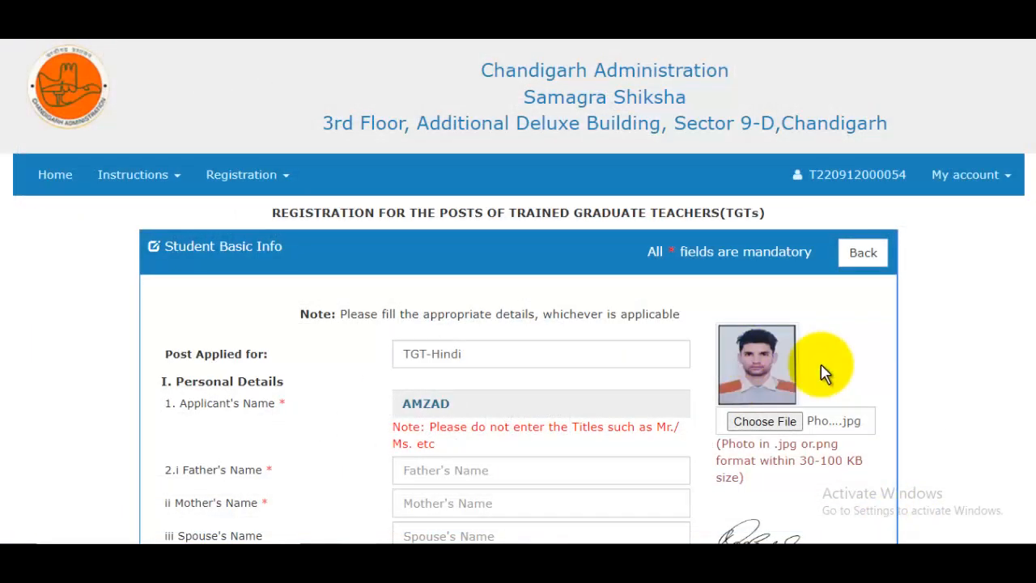
Enter the father's and mother's names, leave the spouse's name blank and set the nationality to INDIAN.
scroll(1022, 211, "down", 3)
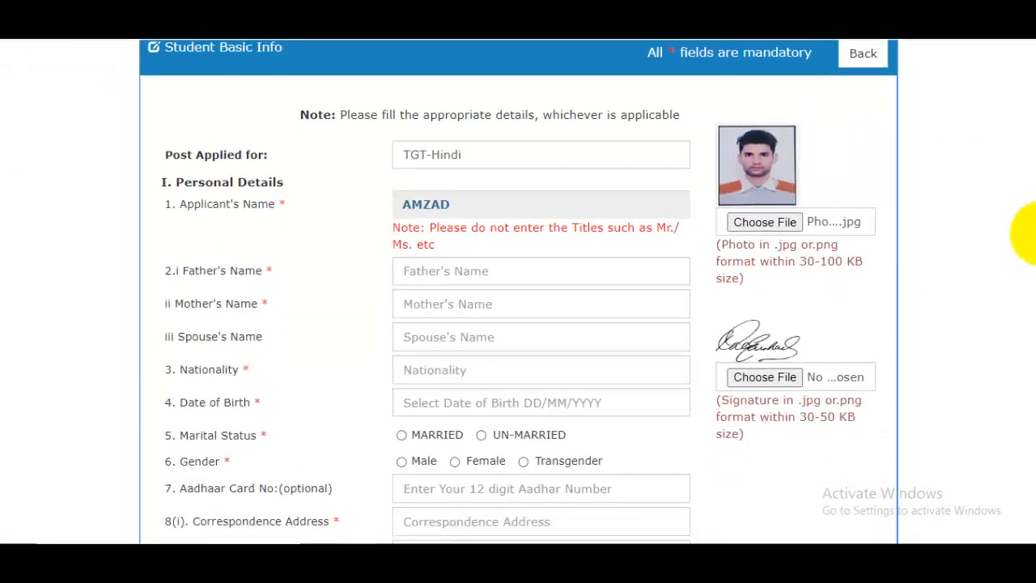
left_click(473, 277)
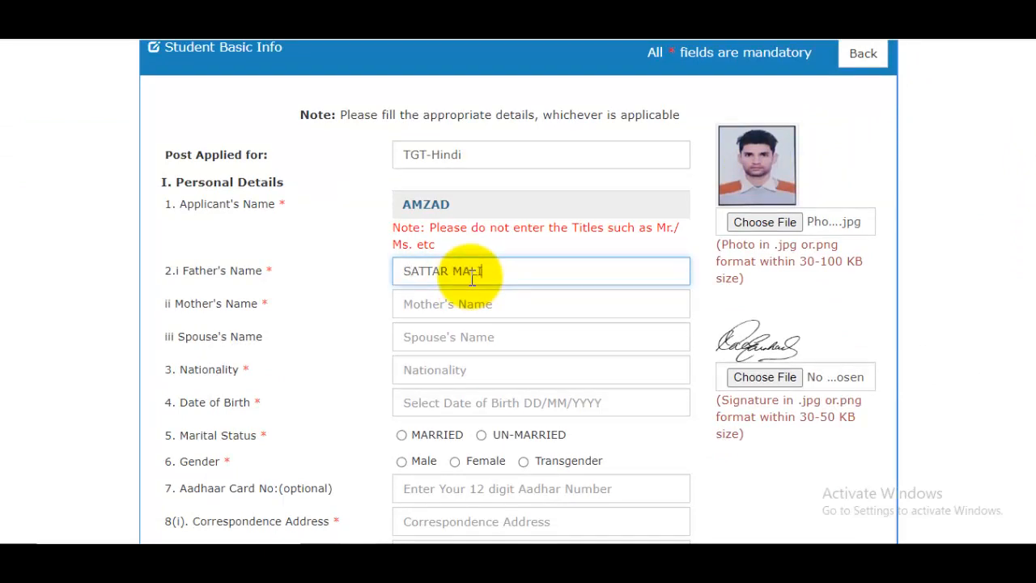
left_click(459, 315)
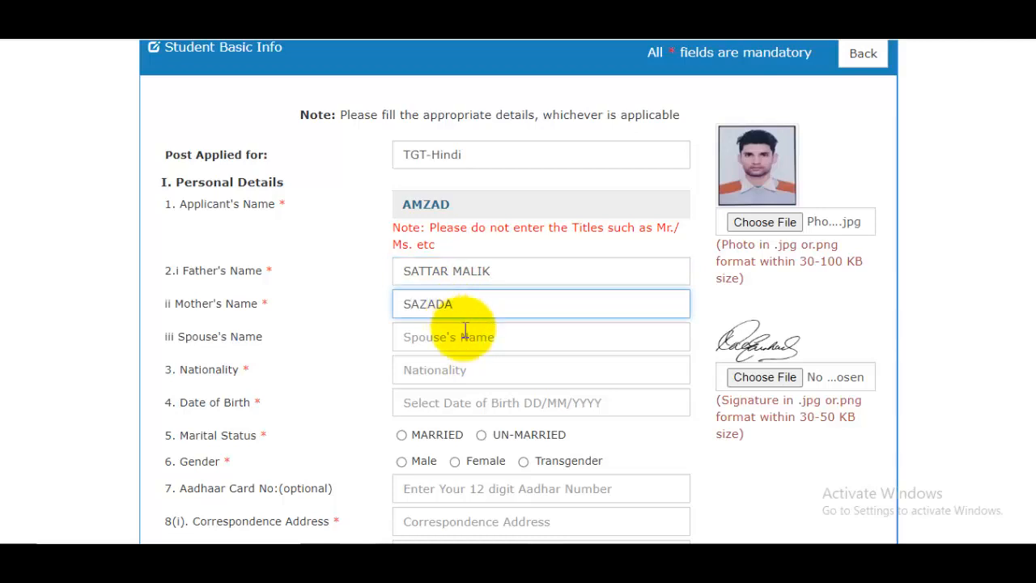
left_click(469, 338)
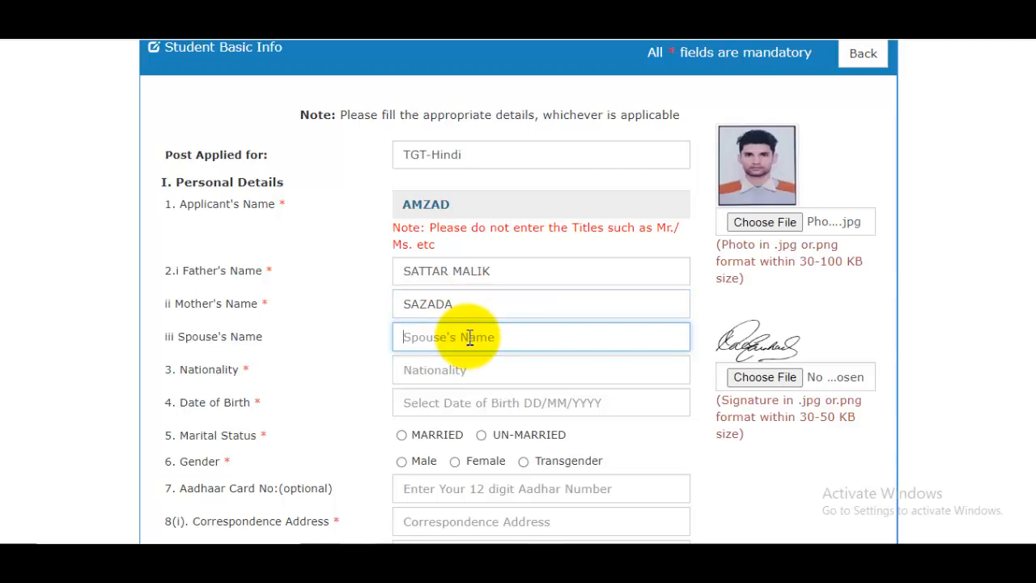
left_click(452, 370)
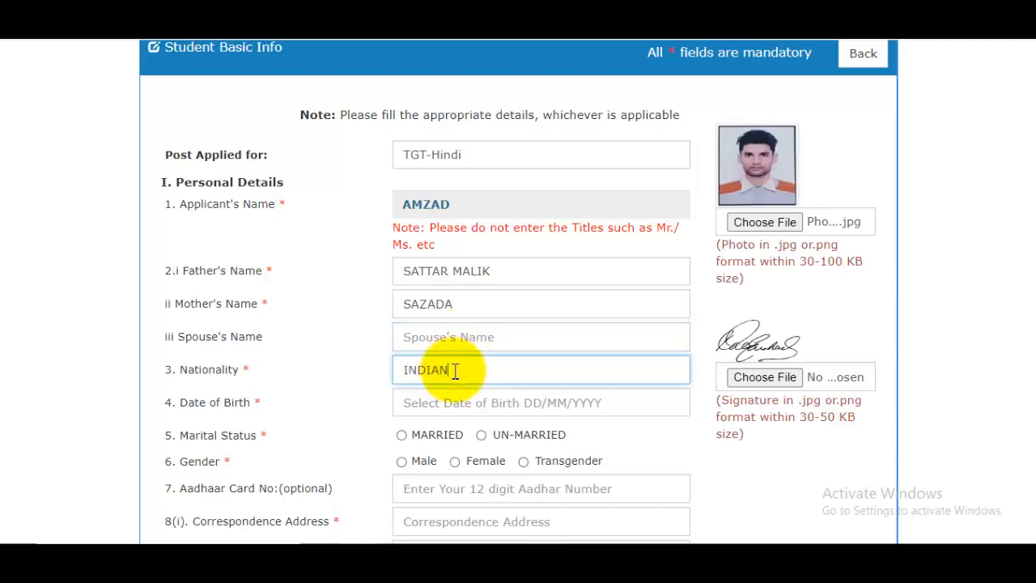
Choose the applicant's date of birth by picking its year, month and day in the calendar.
left_click(441, 403)
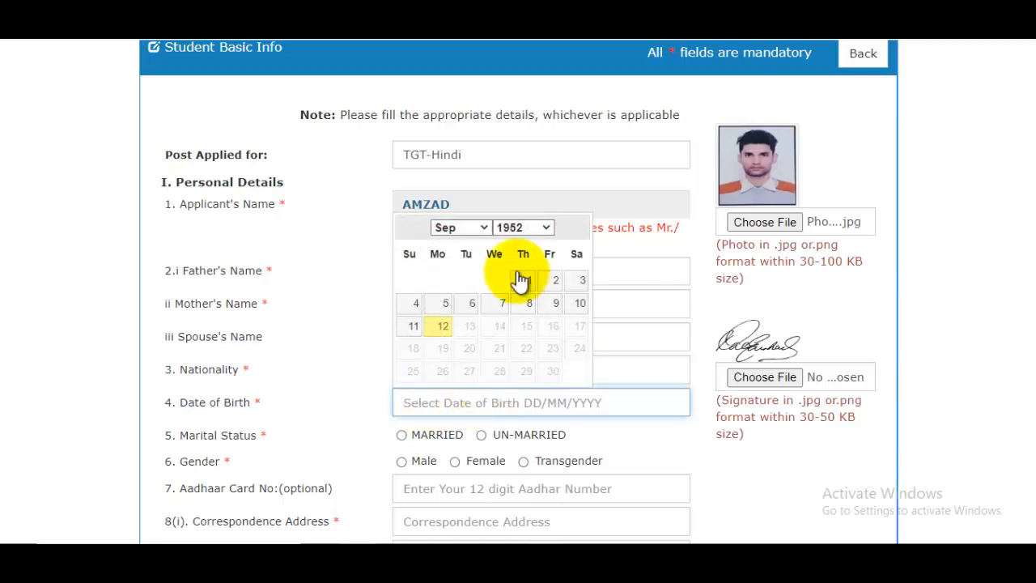
left_click(526, 229)
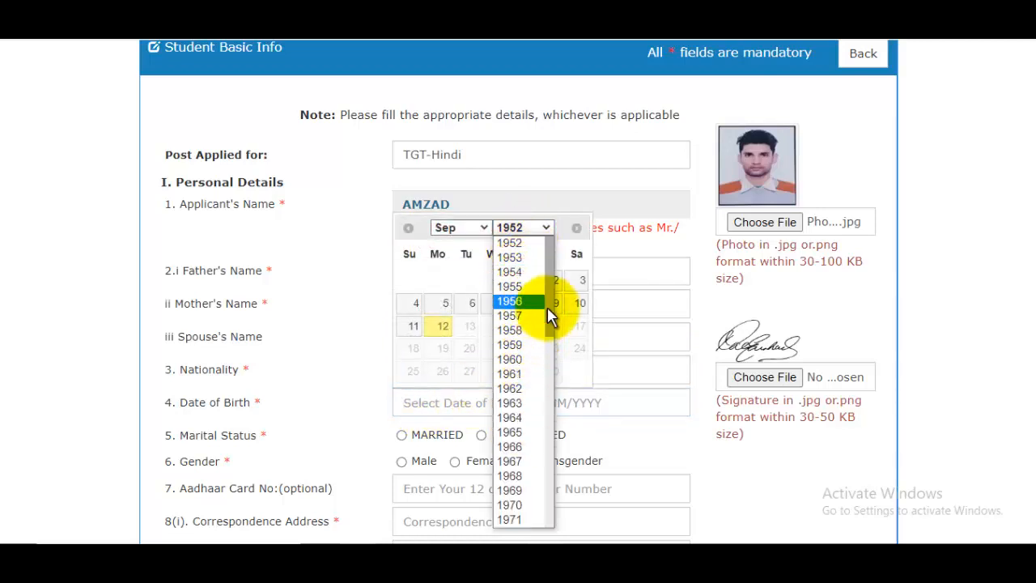
left_click_drag(548, 307, 548, 434)
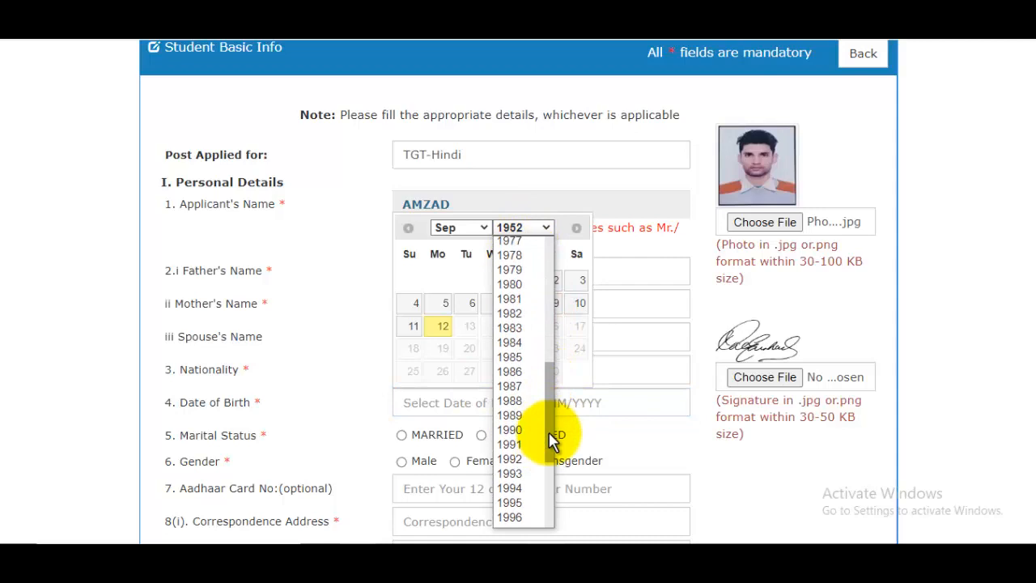
left_click(514, 503)
left_click(453, 227)
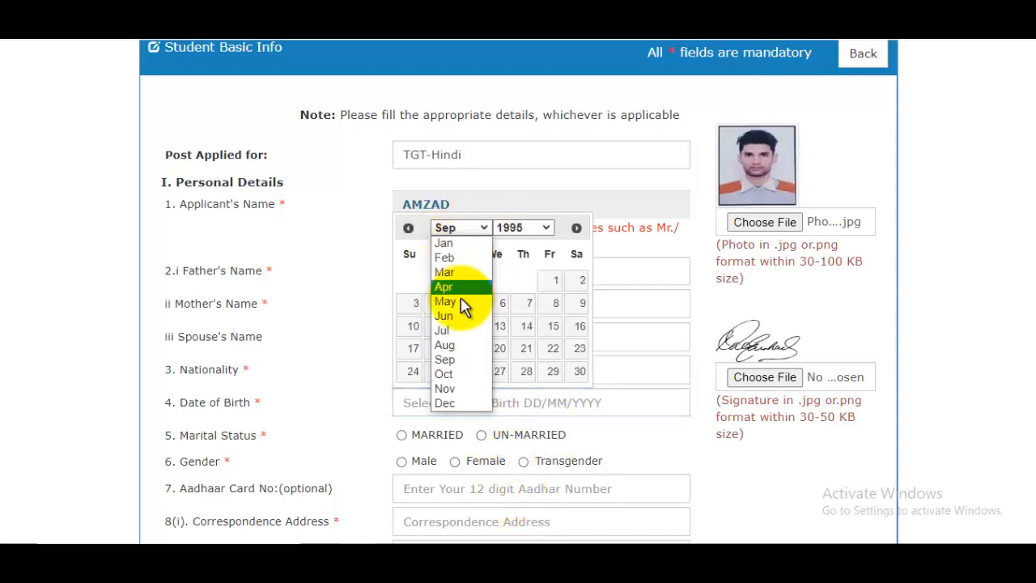
left_click(453, 306)
left_click(481, 282)
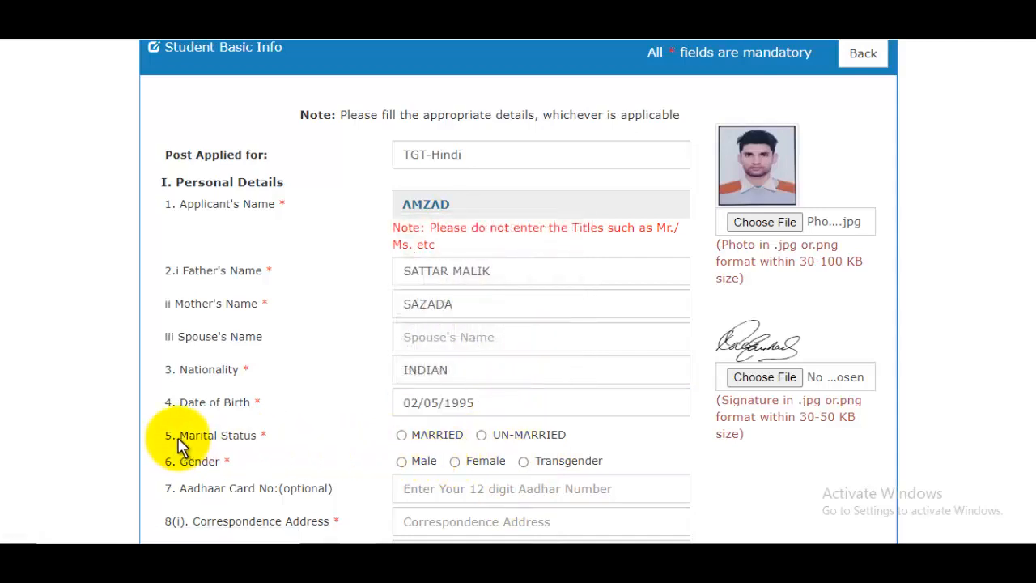
Set the marital status to UN-MARRIED and the gender to Male, and go to the optional Aadhaar number field.
left_click_drag(182, 447, 381, 446)
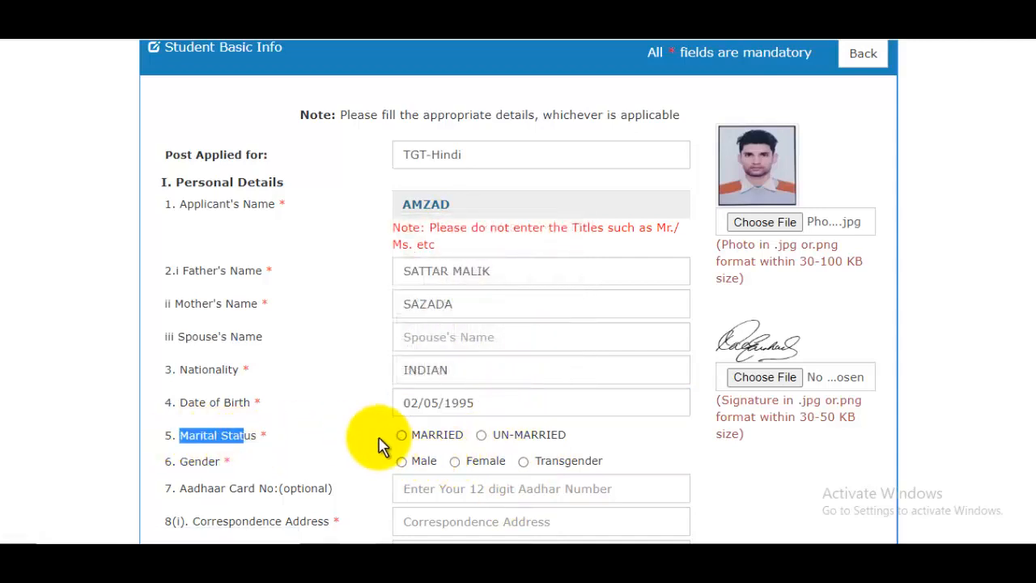
left_click(482, 436)
scroll(548, 389, "down", 2)
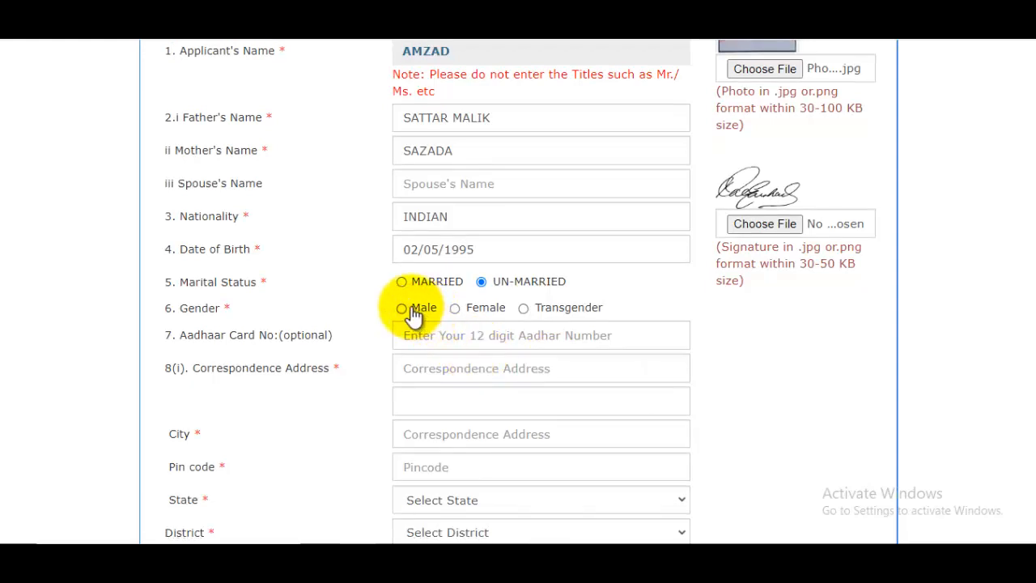
left_click(414, 314)
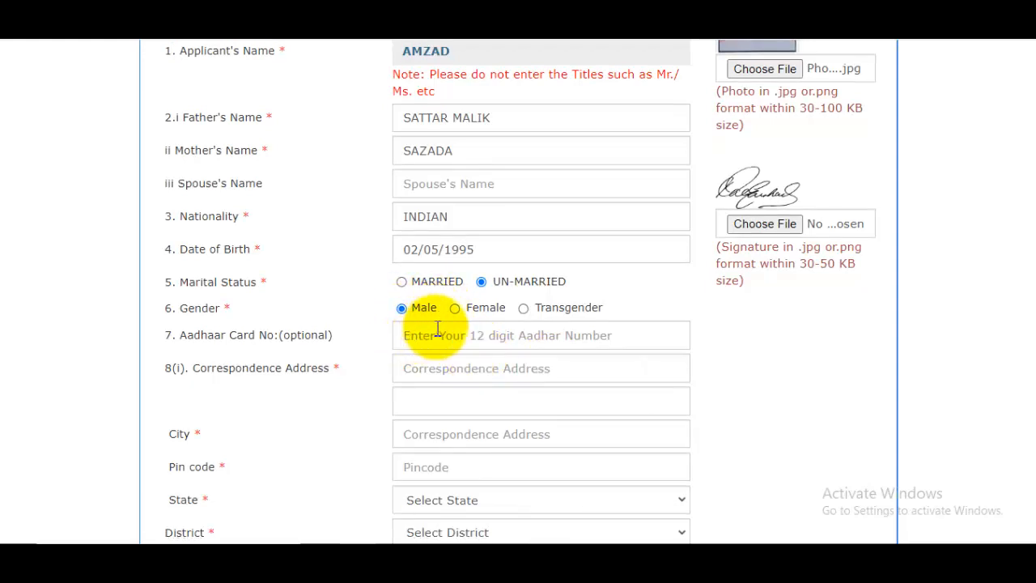
left_click(466, 334)
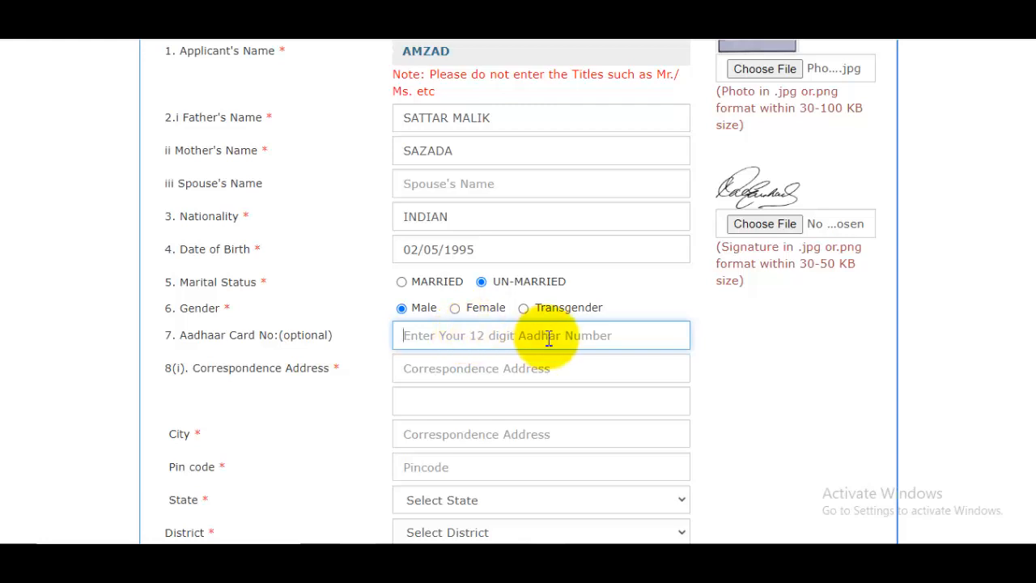
Try to upload the image 50KBSign from the Pictures folder as the applicant's signature.
left_click(773, 227)
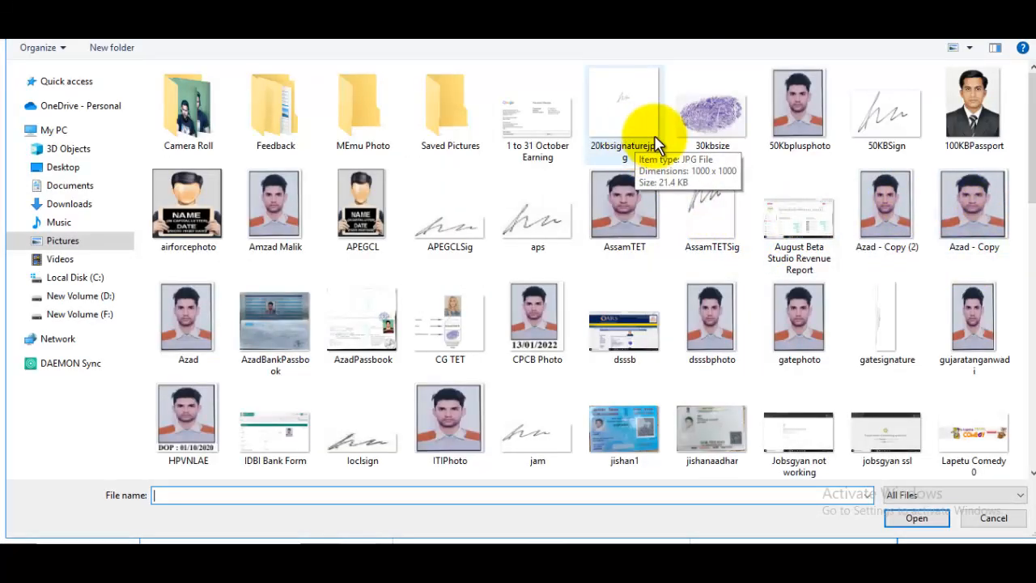
left_click(877, 137)
left_click(915, 515)
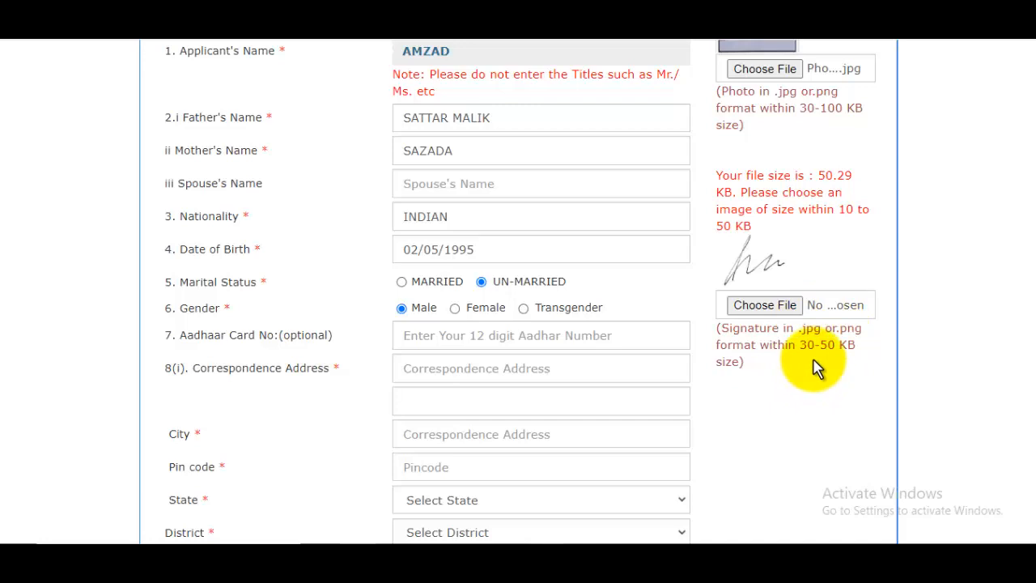
Enter the applicant's street address, city and postal code for the correspondence address, leaving the Aadhaar number and second address line blank.
scroll(816, 368, "down", 3)
left_click(410, 134)
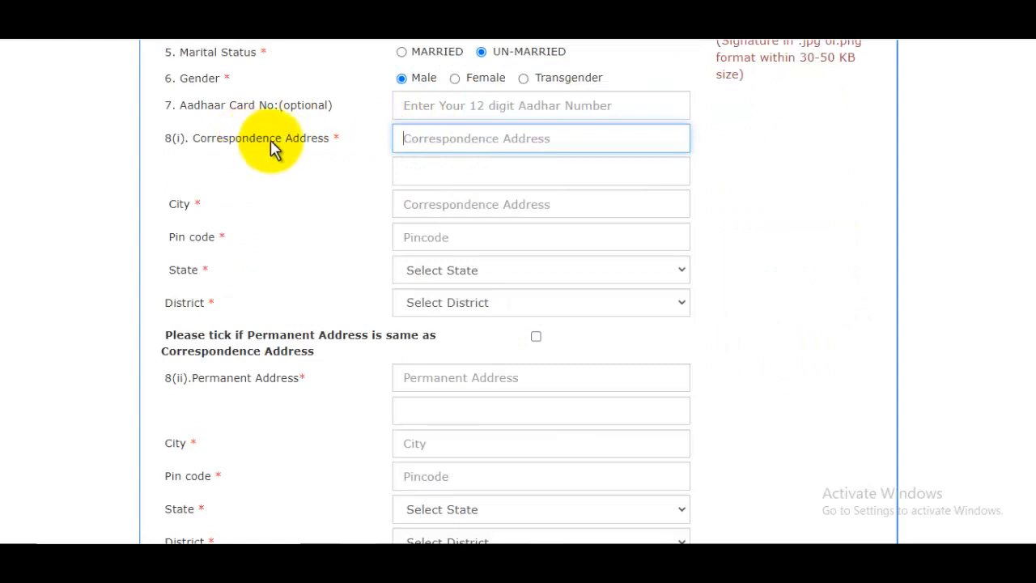
double_click(257, 139)
left_click(492, 146)
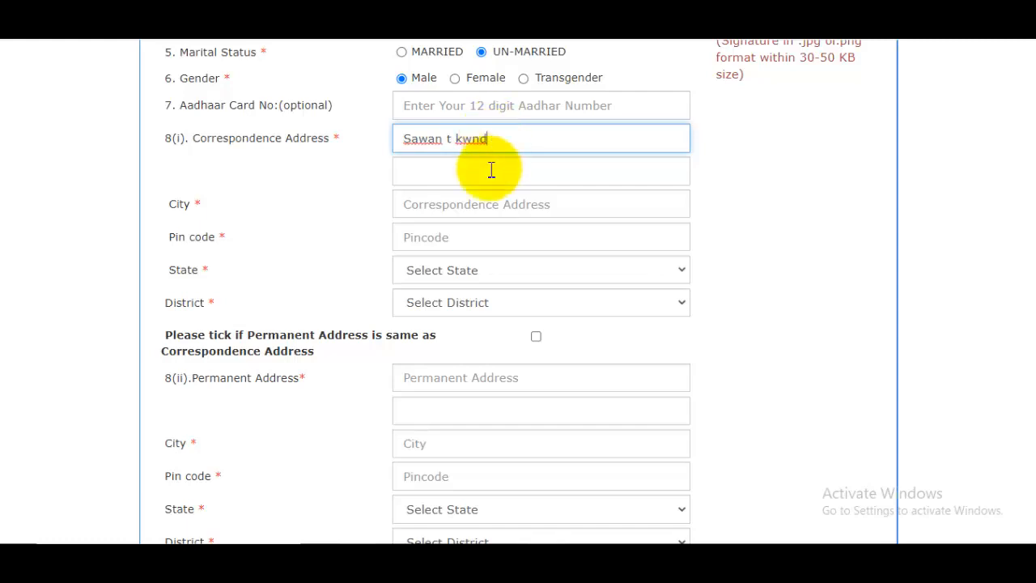
left_click(491, 168)
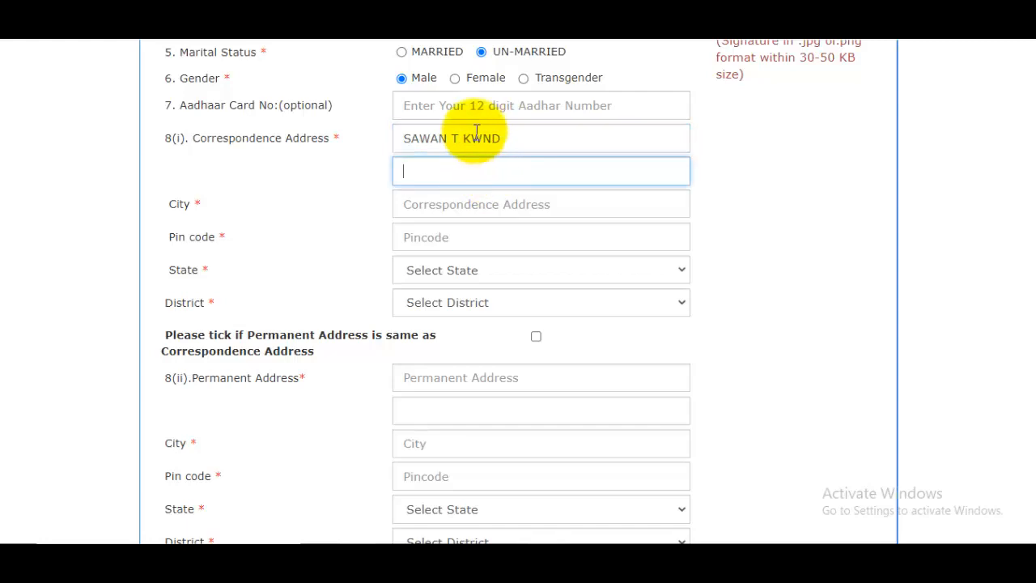
left_click(451, 209)
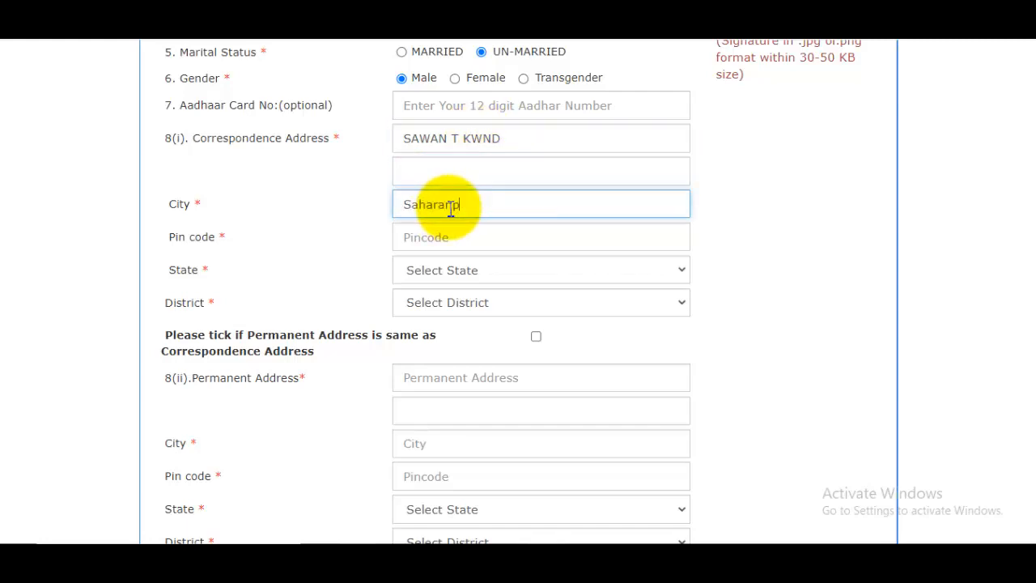
left_click(468, 237)
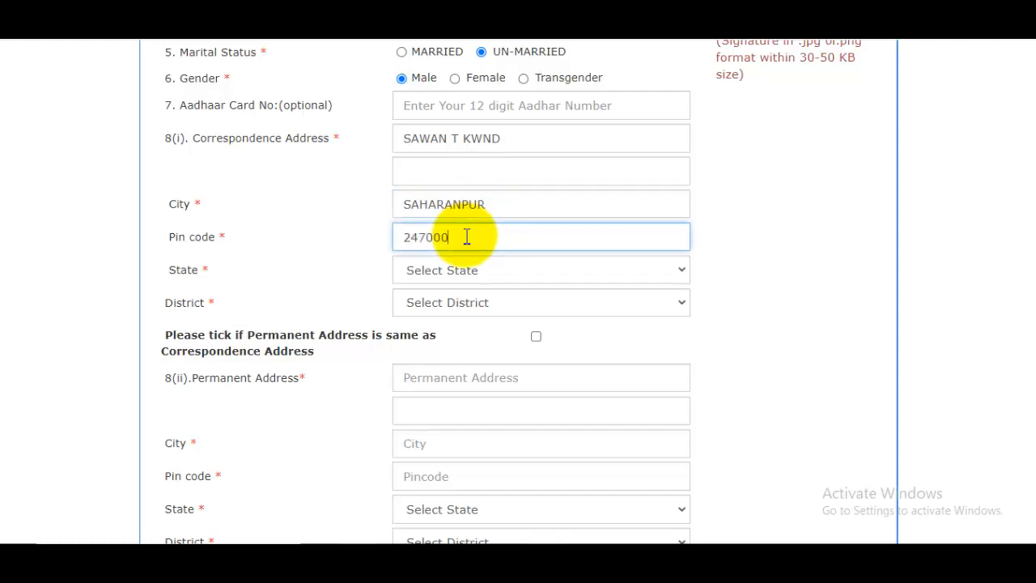
type("247001")
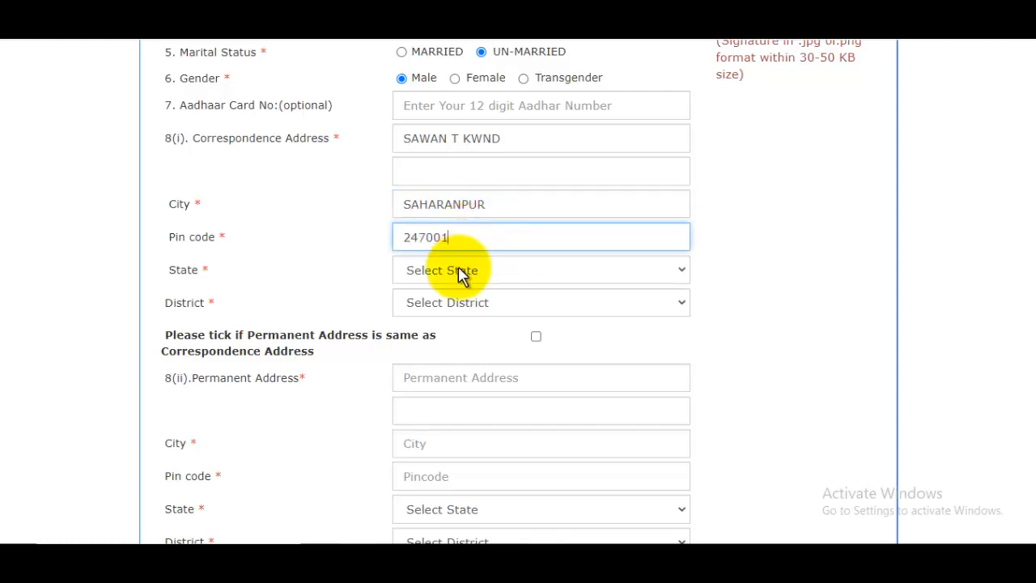
Choose Uttar Pradesh and the applicant's district for the correspondence address, and mark the permanent address as the same.
left_click(463, 271)
scroll(484, 152, "down", 5)
left_click(465, 225)
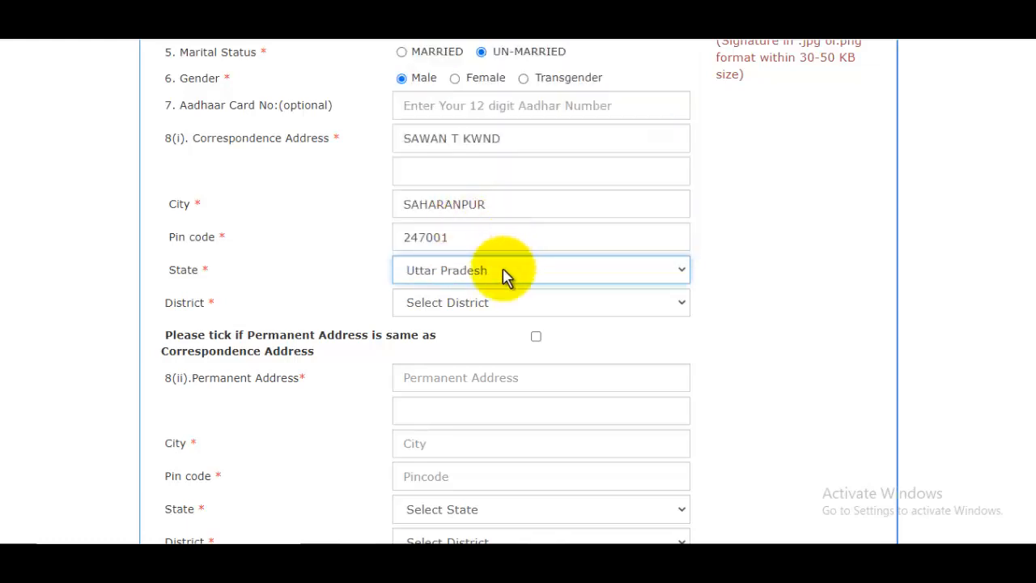
left_click(471, 311)
type("s")
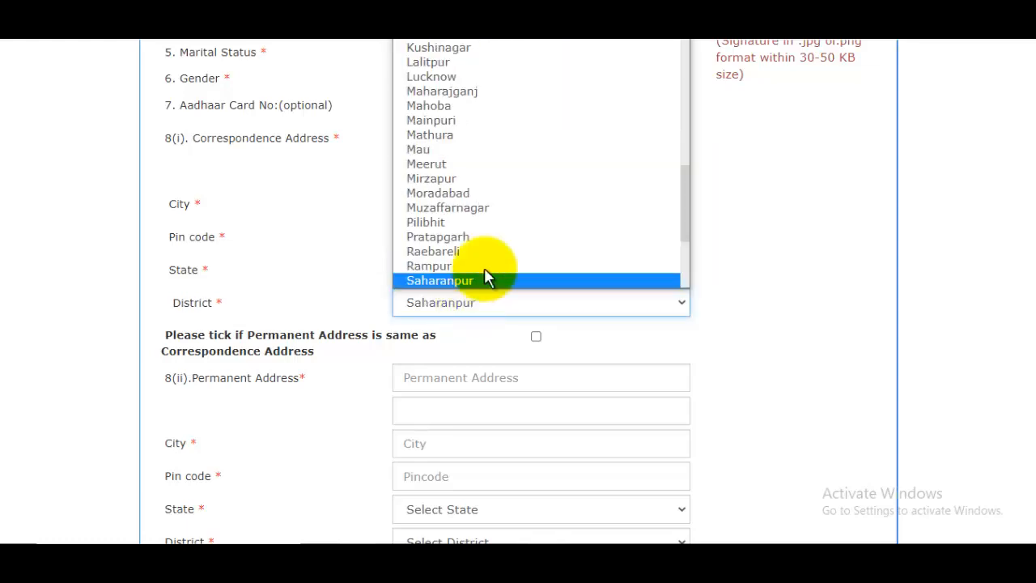
left_click(500, 281)
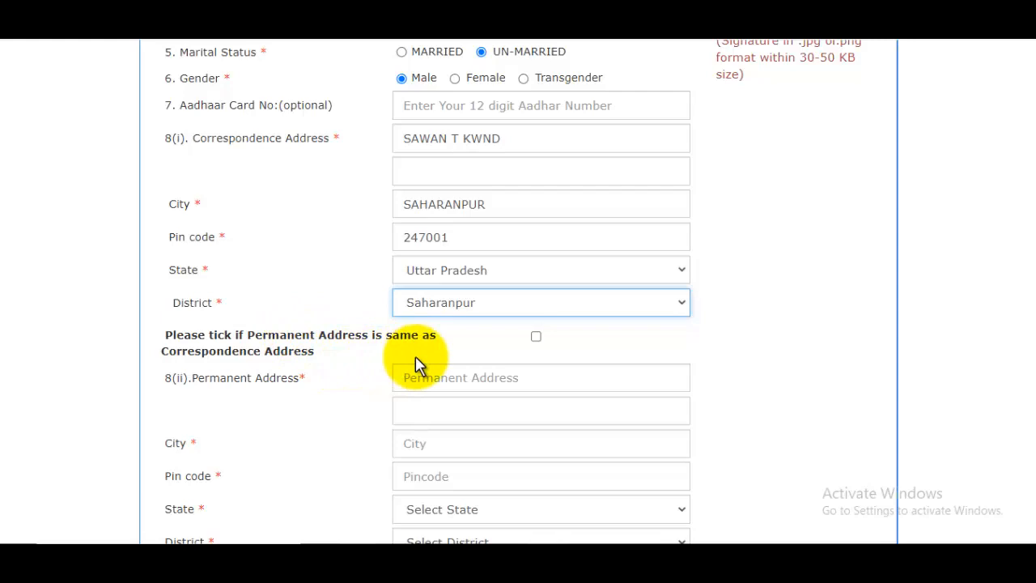
left_click(536, 336)
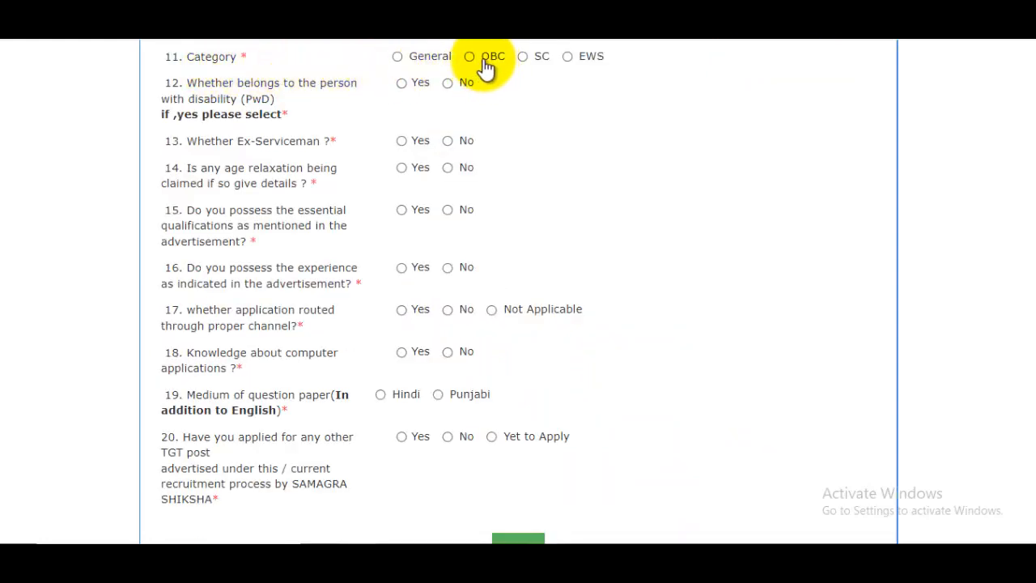
Set the category to OBC and answer No to the disability (PwD) and Ex-Serviceman questions.
left_click(525, 60)
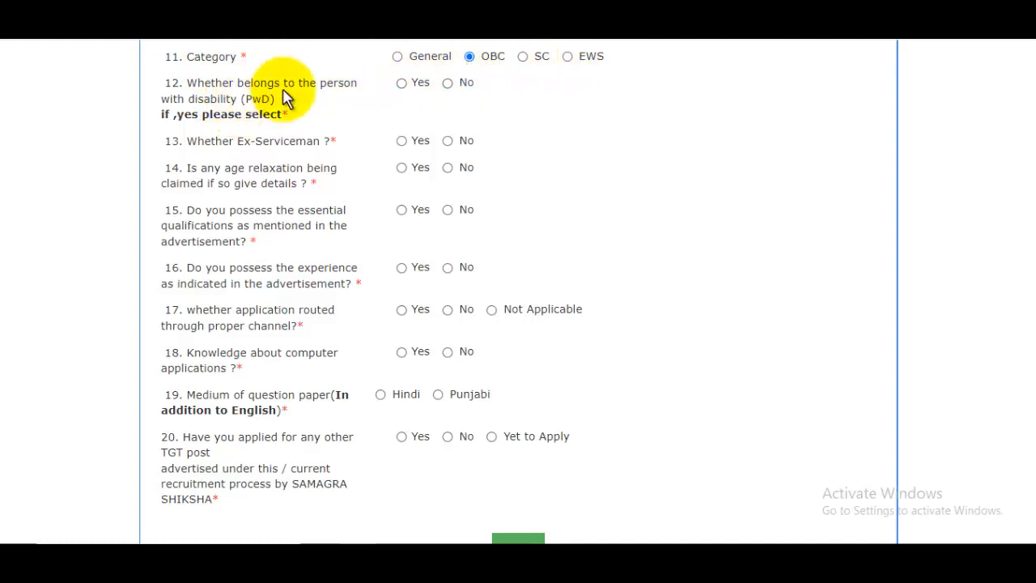
left_click(401, 83)
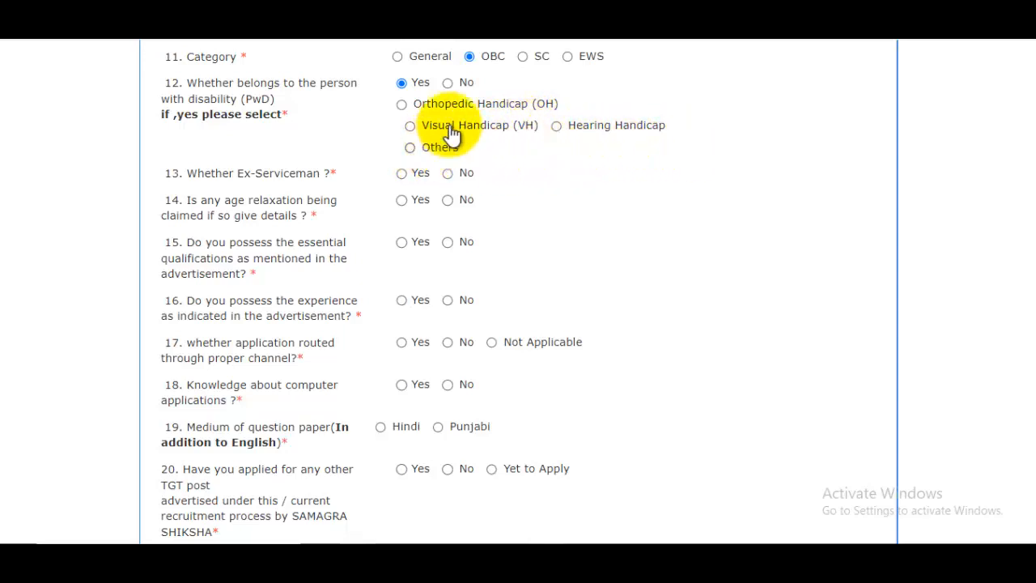
left_click(448, 82)
left_click_drag(215, 142, 283, 145)
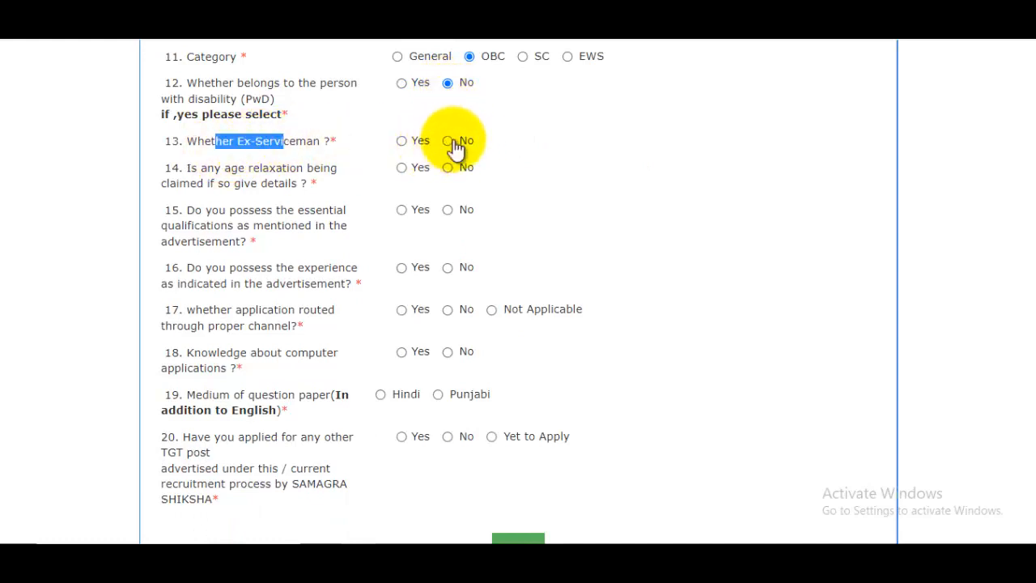
left_click(454, 142)
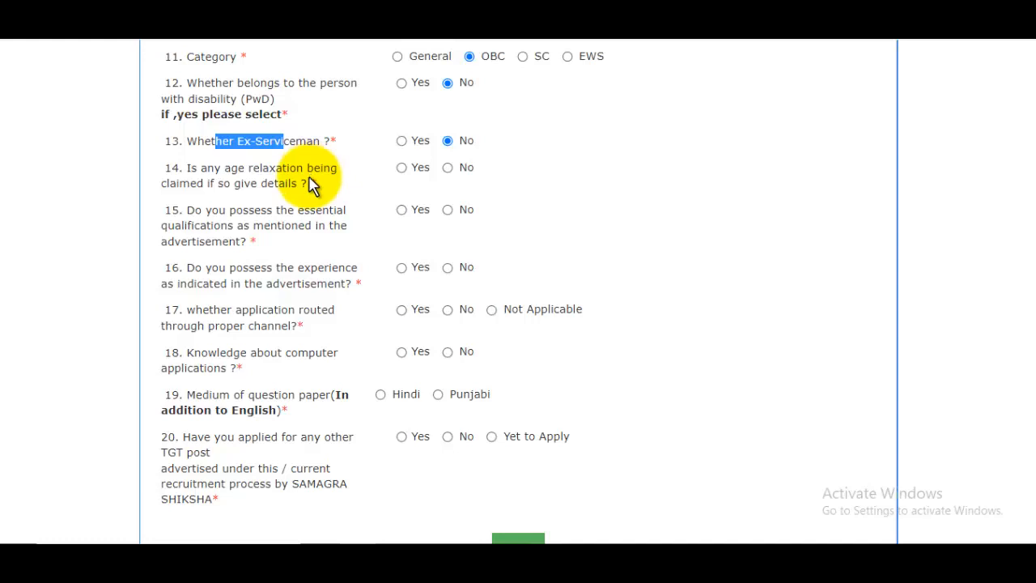
Check the details field for an age relaxation claim, leave it empty and answer No to question 14.
left_click(402, 168)
left_click(460, 201)
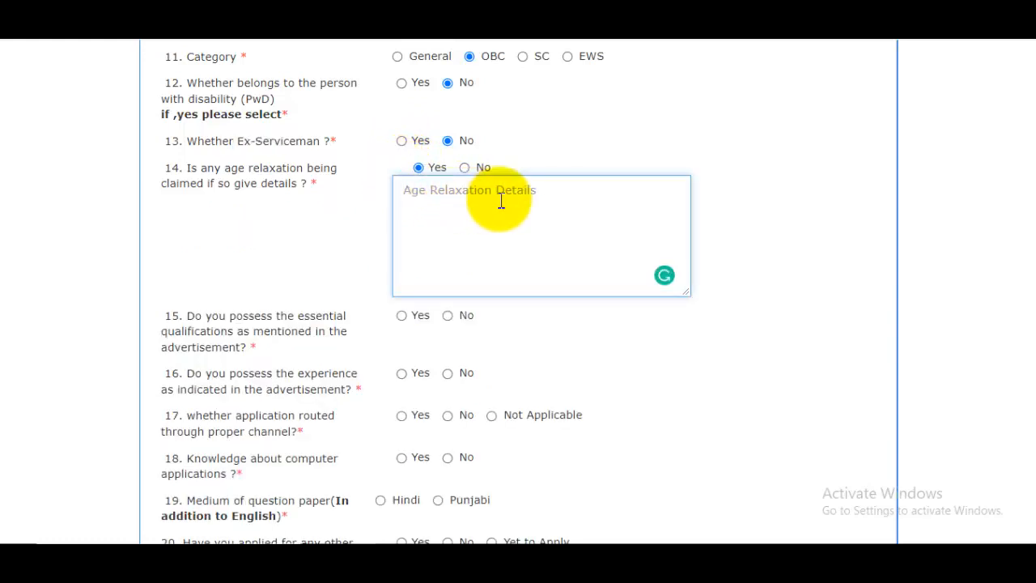
type("S")
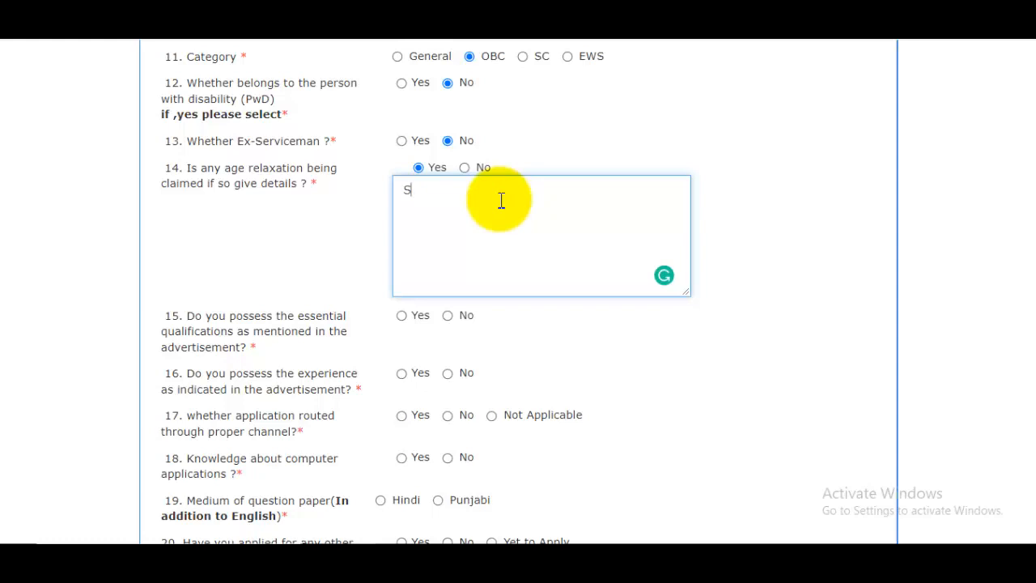
key("BackSpace")
left_click(466, 168)
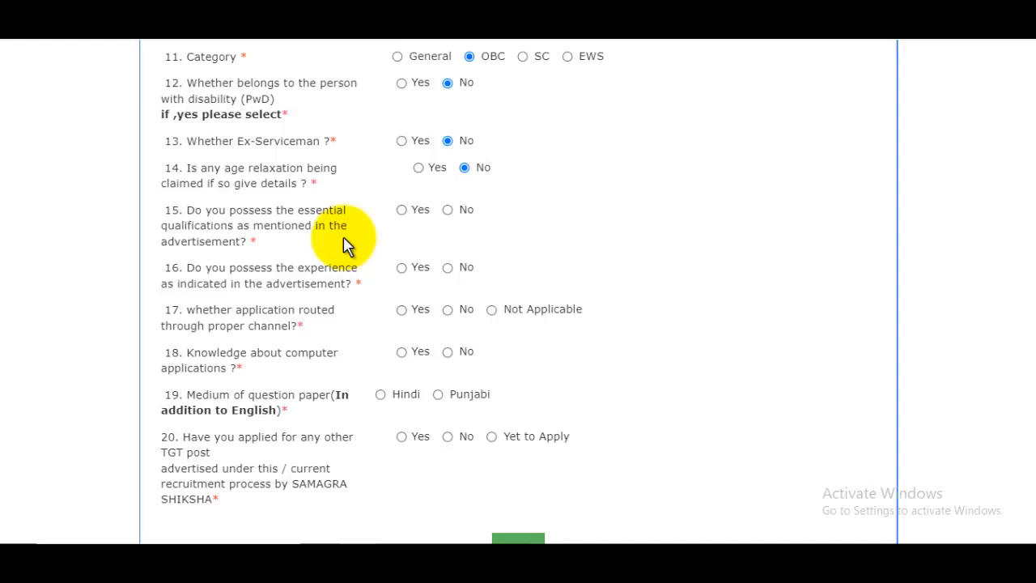
Answer Yes to possessing the essential qualifications and No to possessing the experience indicated in the advertisement.
left_click(402, 212)
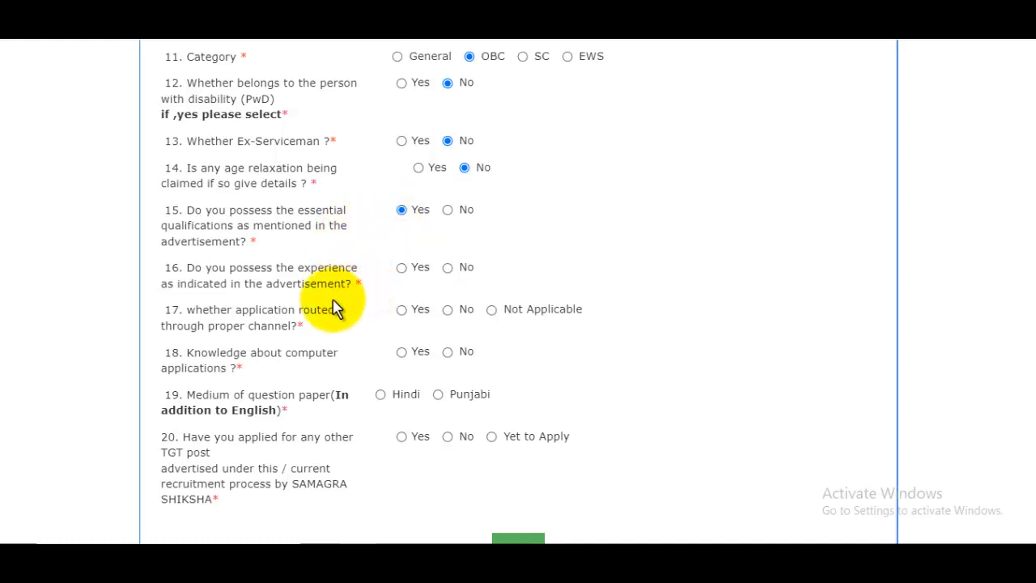
left_click(402, 270)
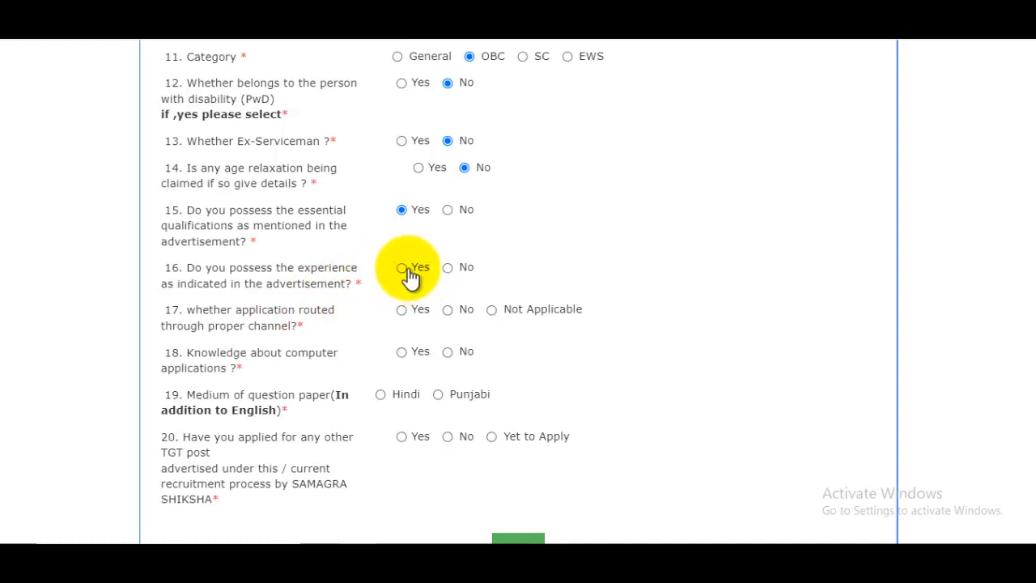
left_click(452, 268)
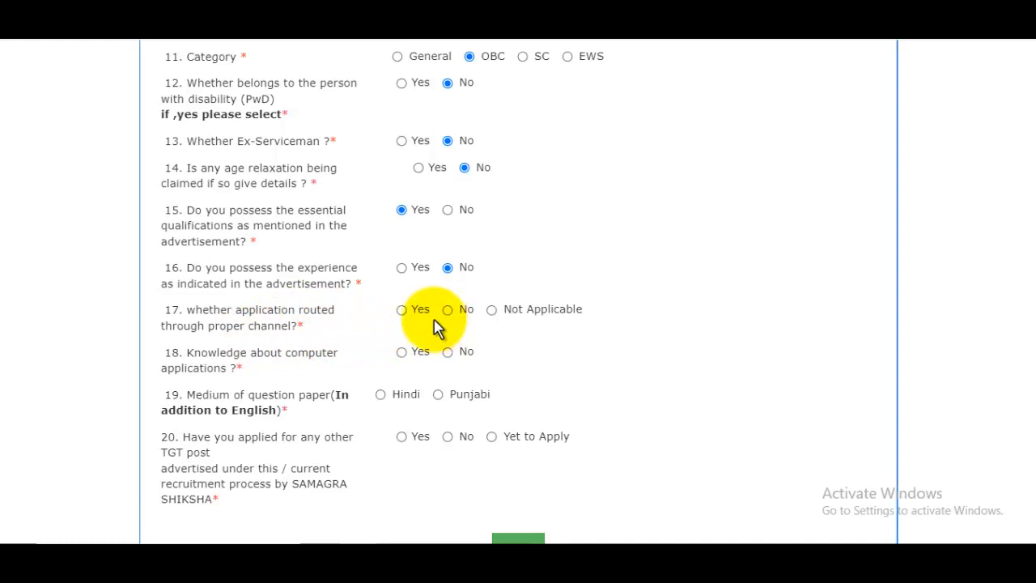
Answer Yes to the proper channel and computer knowledge questions, and choose Hindi as the medium of the question paper.
left_click(407, 320)
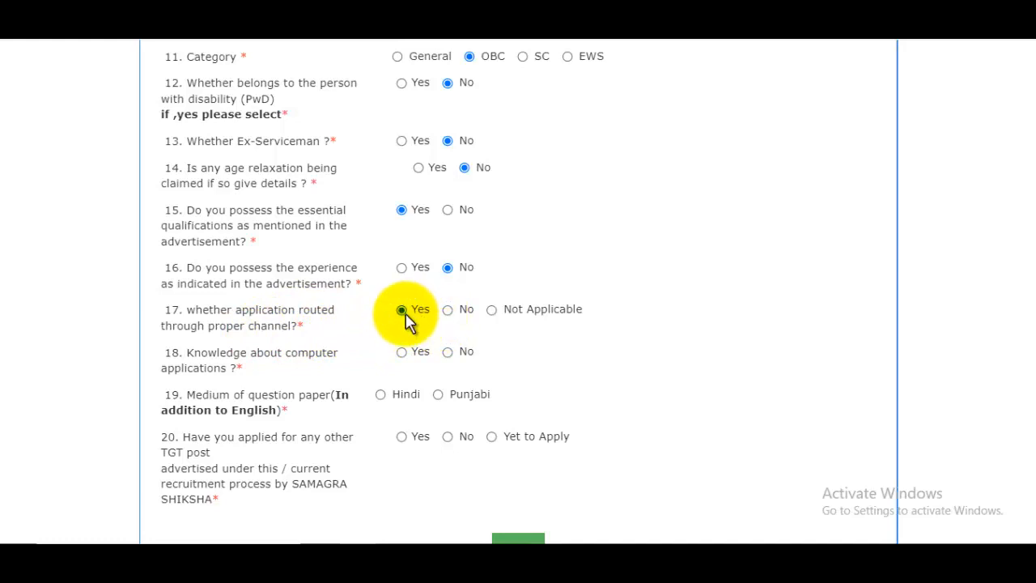
left_click(450, 317)
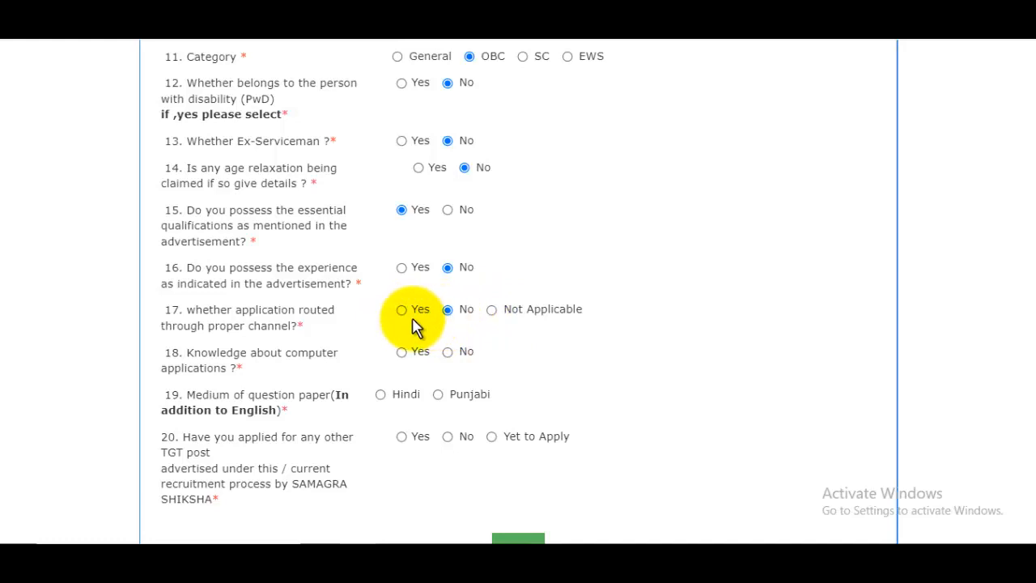
left_click(408, 315)
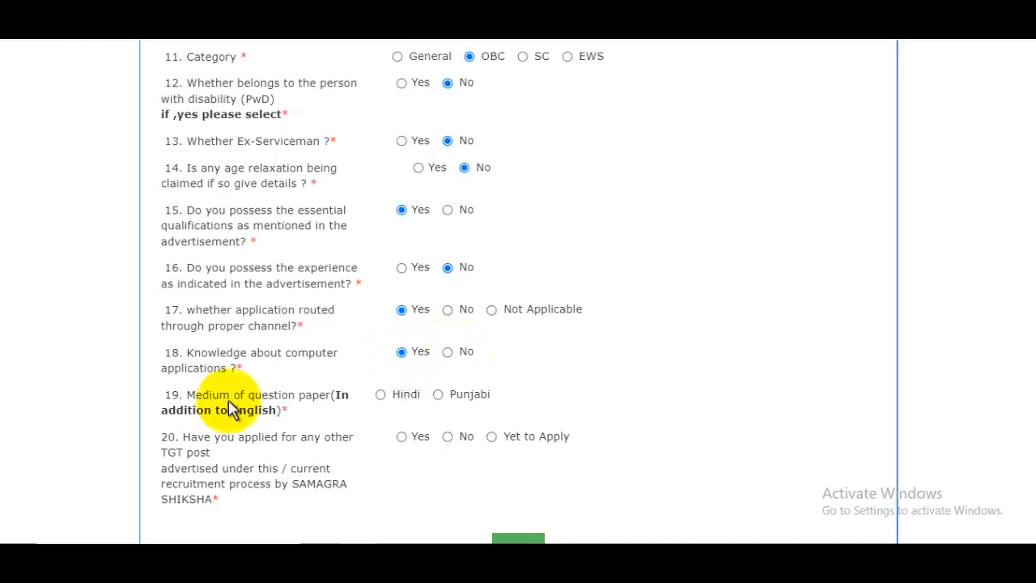
left_click(380, 395)
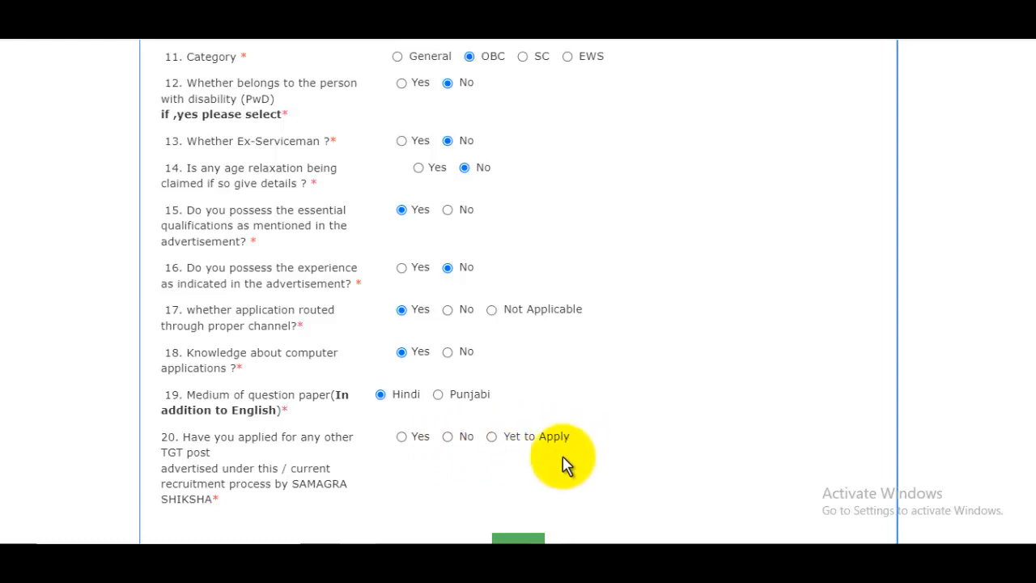
Answer No to having applied for any other TGT post and save the Basic Info form.
left_click(448, 441)
scroll(850, 494, "down", 1)
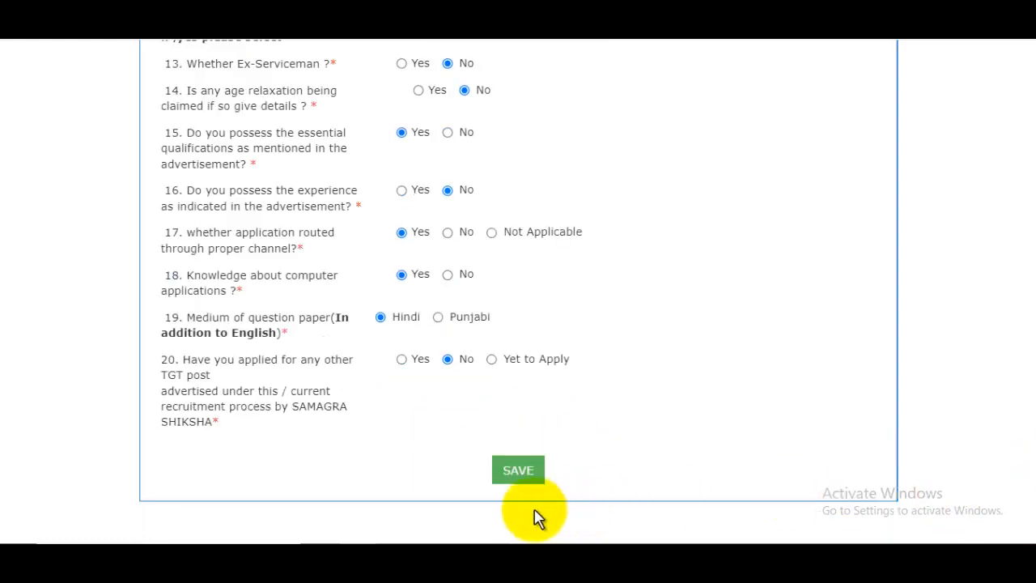
left_click(523, 483)
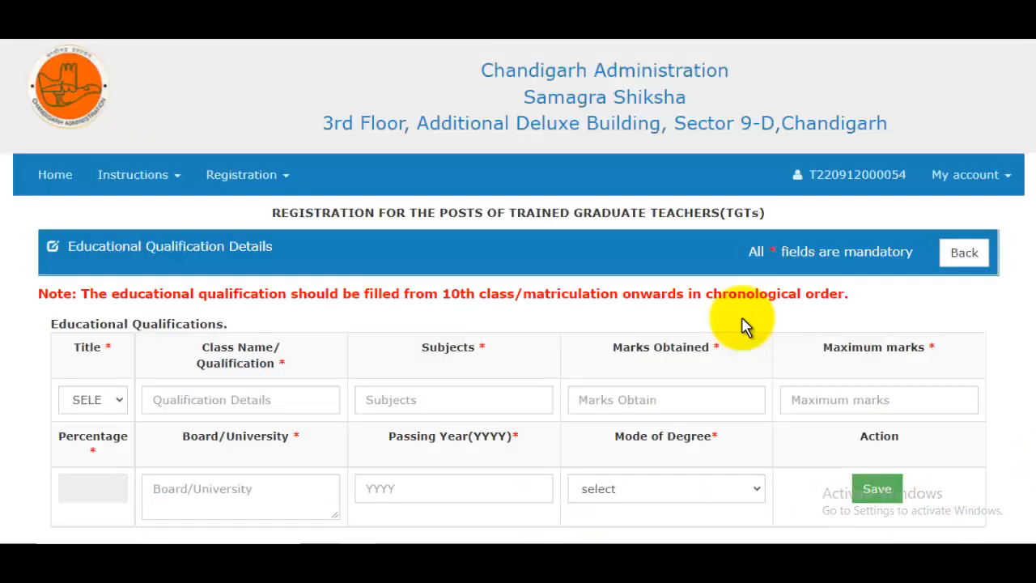
Set the first educational qualification's title to SSC/10th, its class name to 10th and its subjects to ALL SUBJECT.
scroll(654, 334, "down", 1)
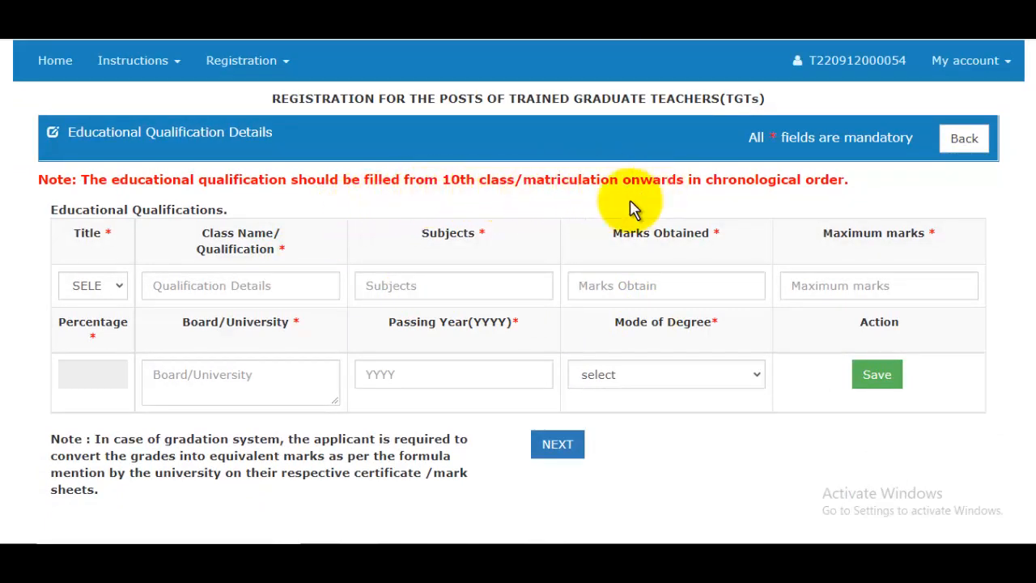
left_click(74, 288)
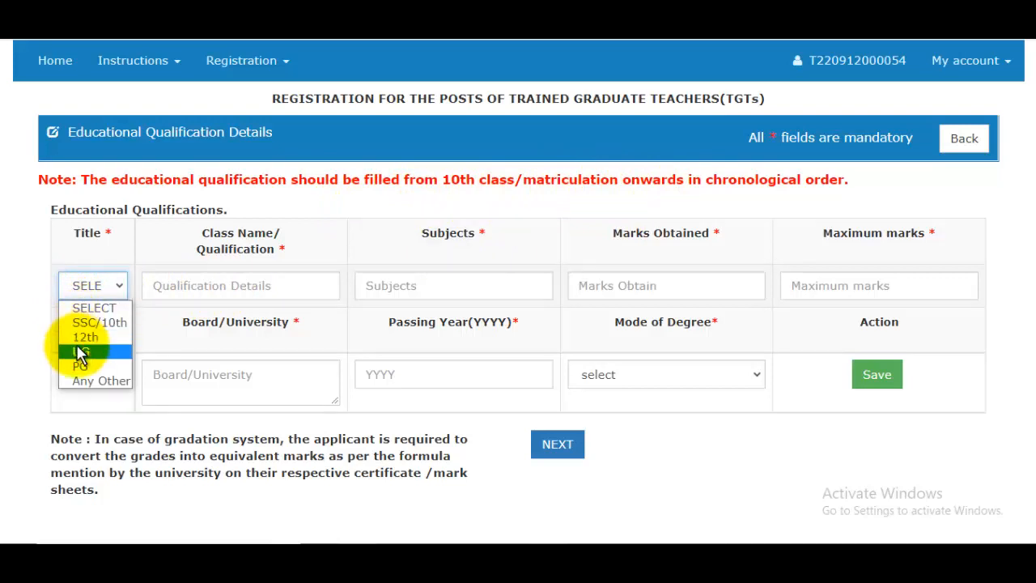
left_click(87, 323)
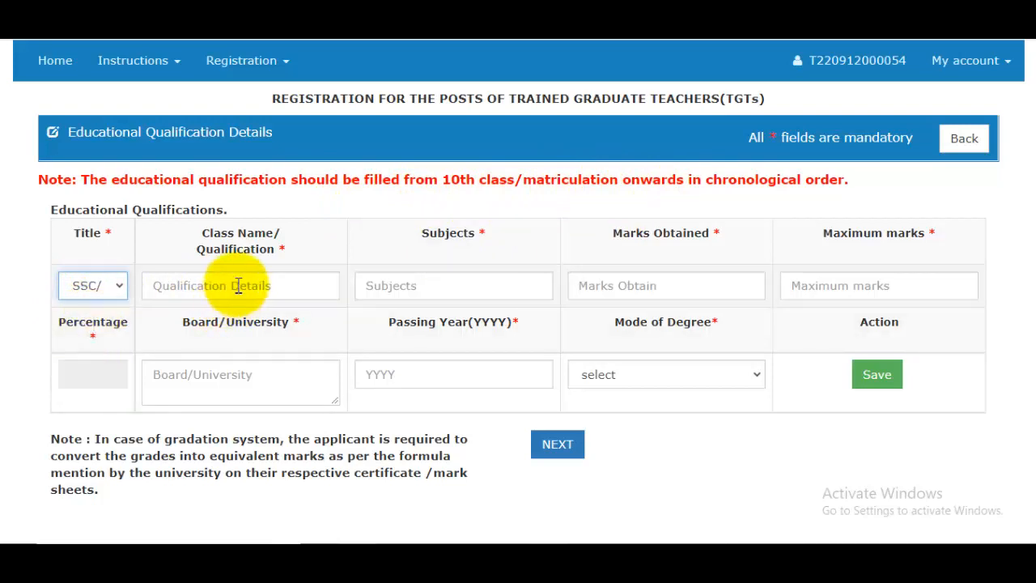
left_click(240, 285)
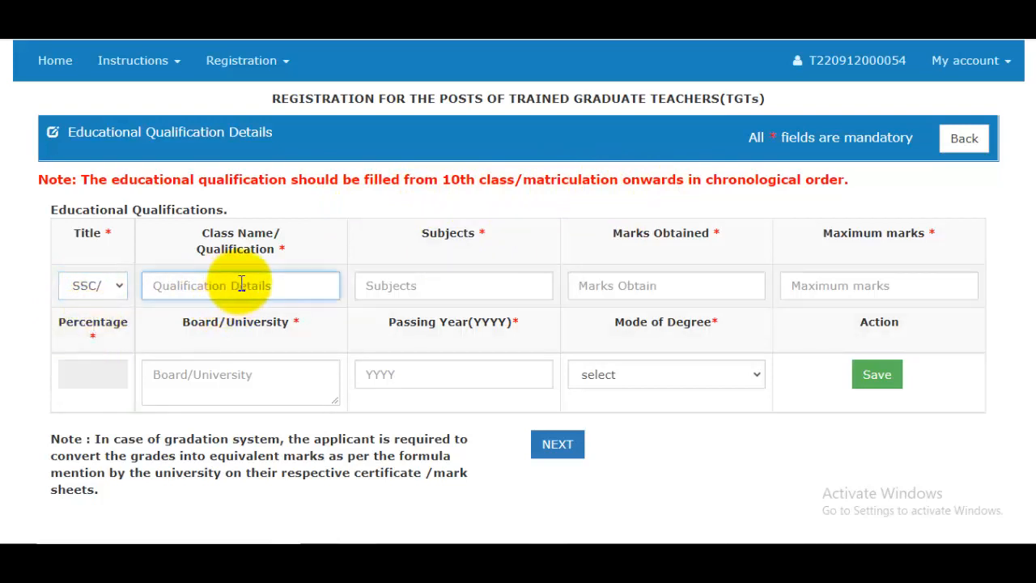
type("10th")
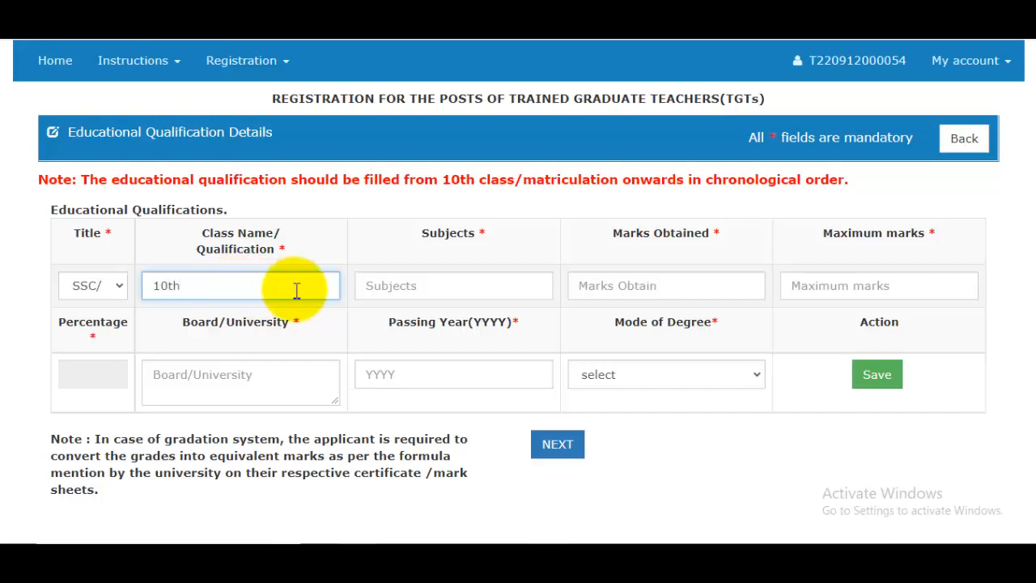
left_click(446, 291)
type("ALL SU")
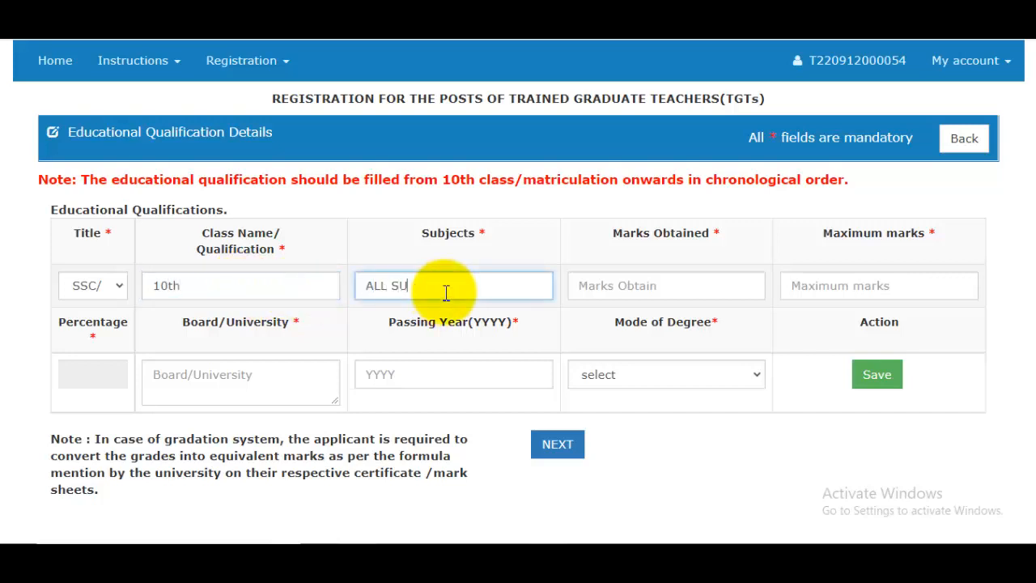
type("BJECT")
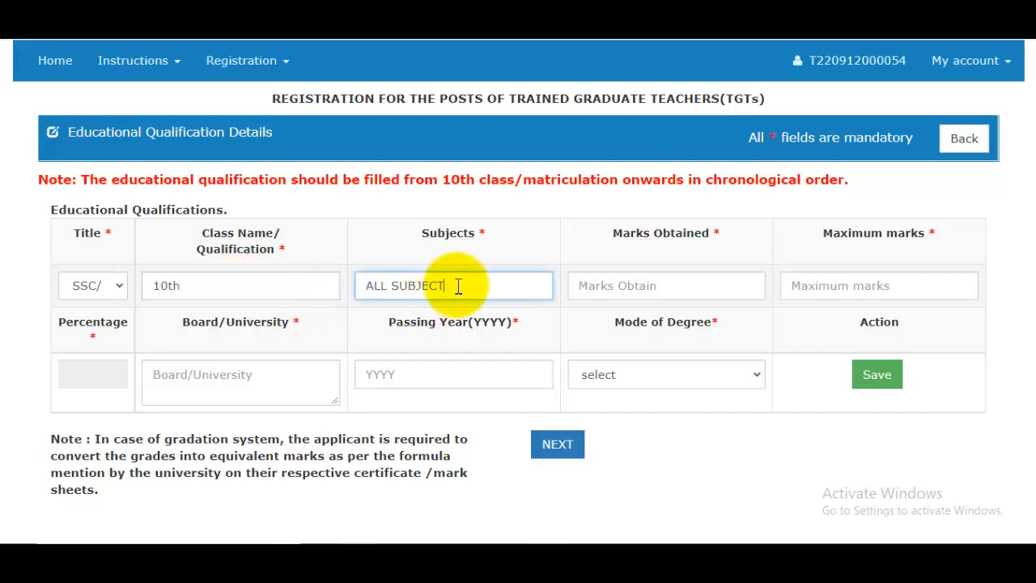
Enter 587 as the marks obtained and 600 as the maximum marks for the 10th qualification.
left_click(695, 288)
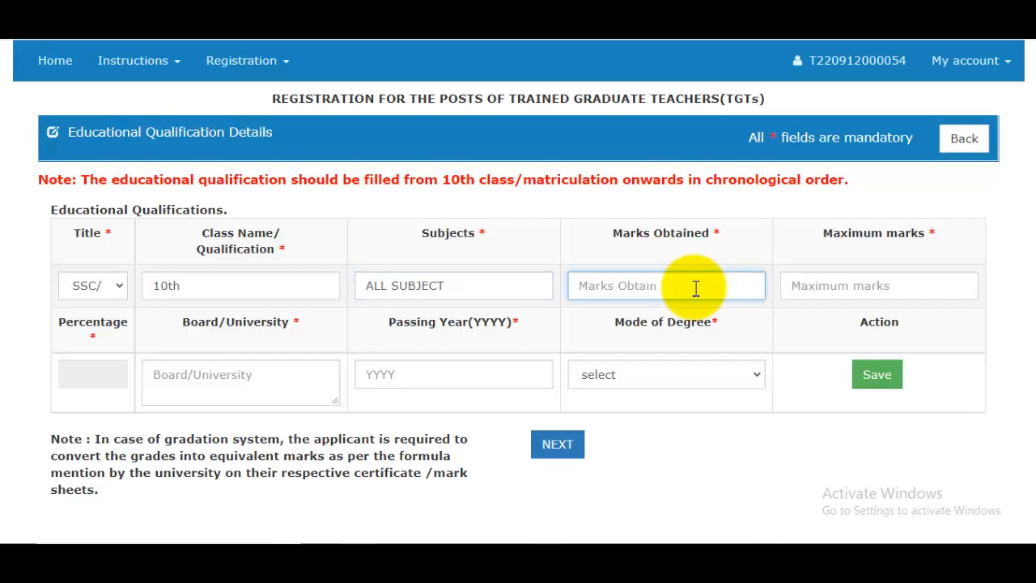
type("587")
left_click(819, 278)
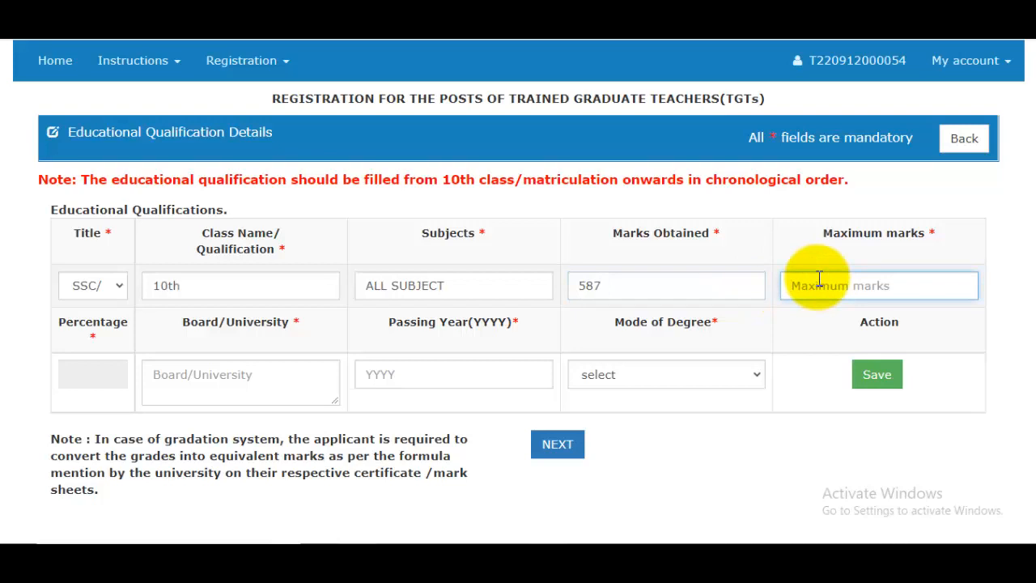
type("600")
left_click(799, 252)
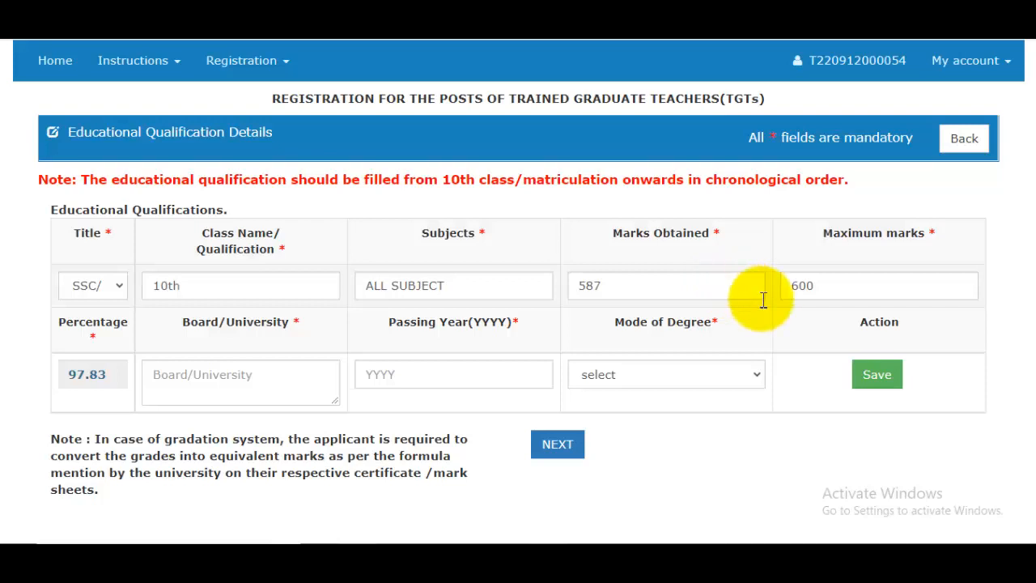
left_click(874, 292)
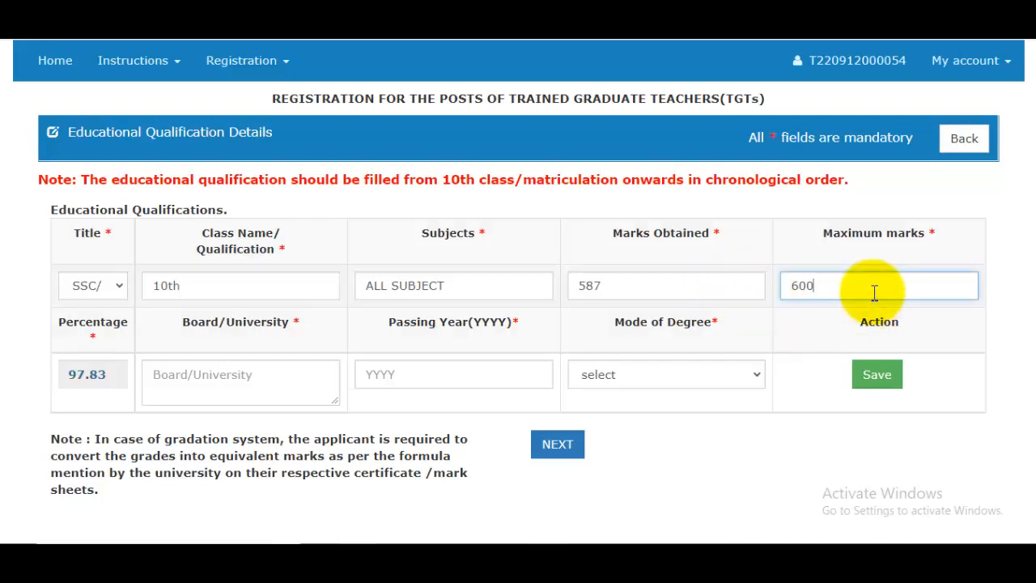
left_click(652, 289)
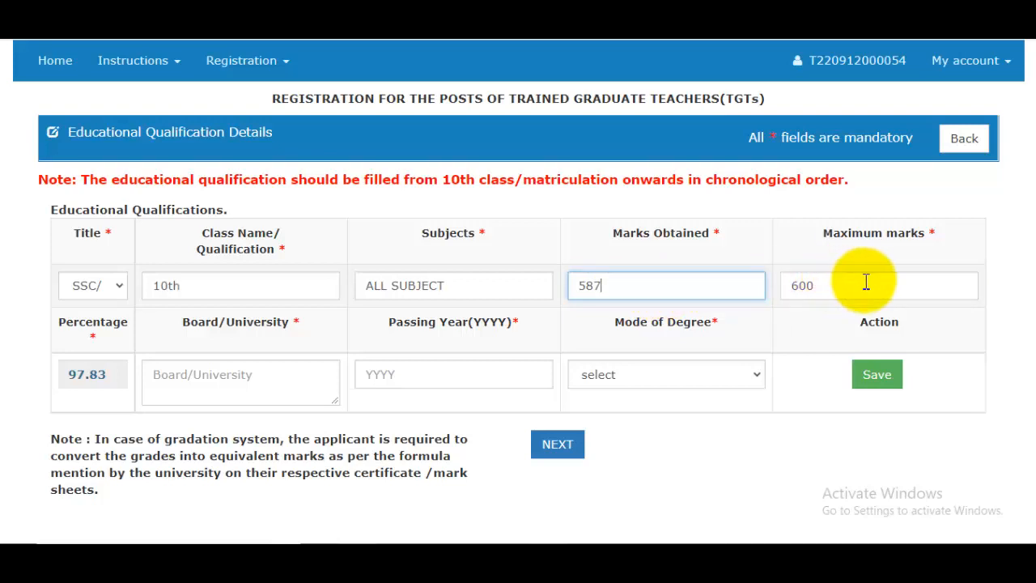
left_click(863, 285)
left_click(666, 293)
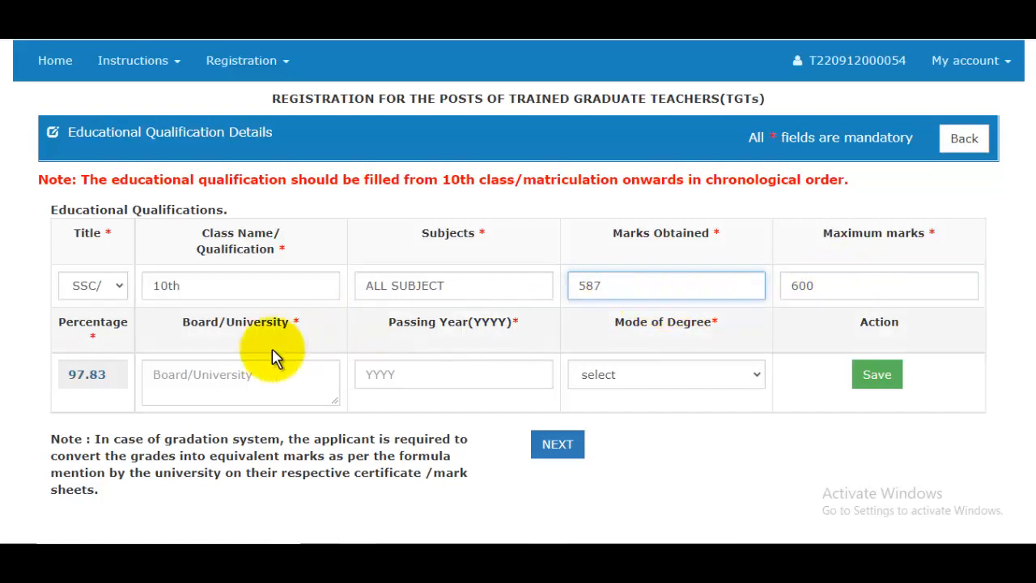
Set the 10th board to UP BOARD, passing year to 2010 and mode to Regular, and save the entry.
left_click(190, 385)
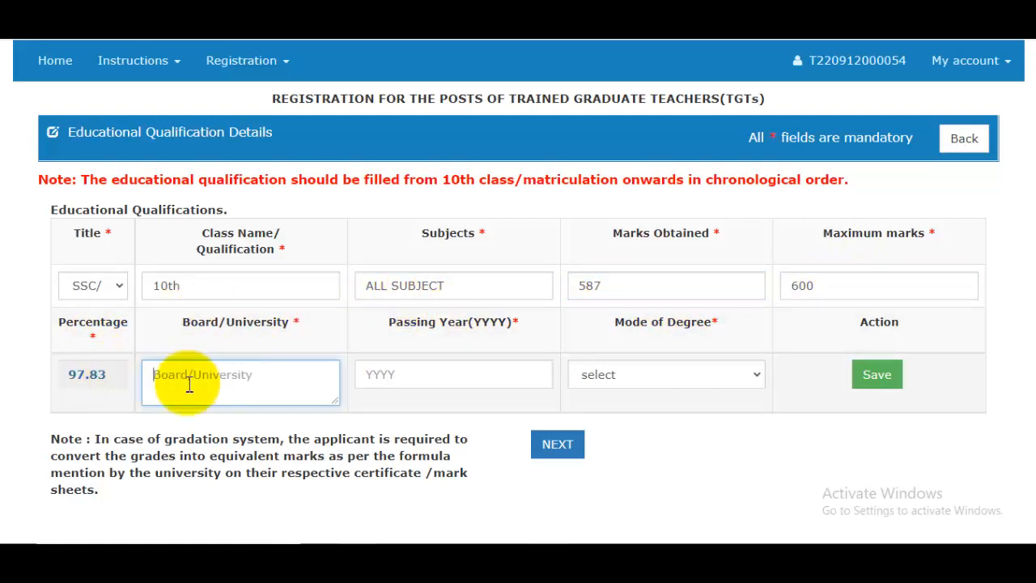
type("UP BOARD")
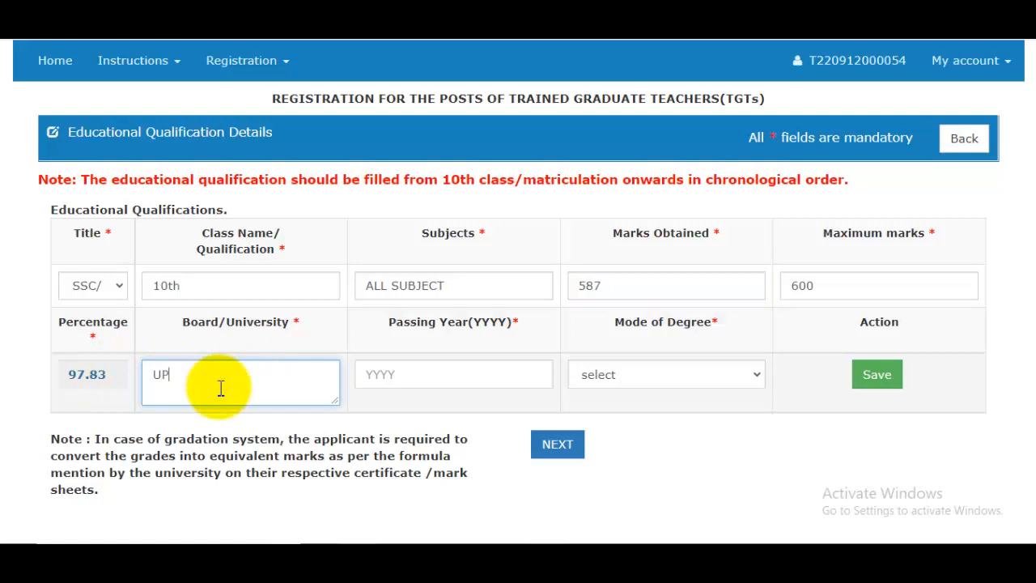
left_click(378, 383)
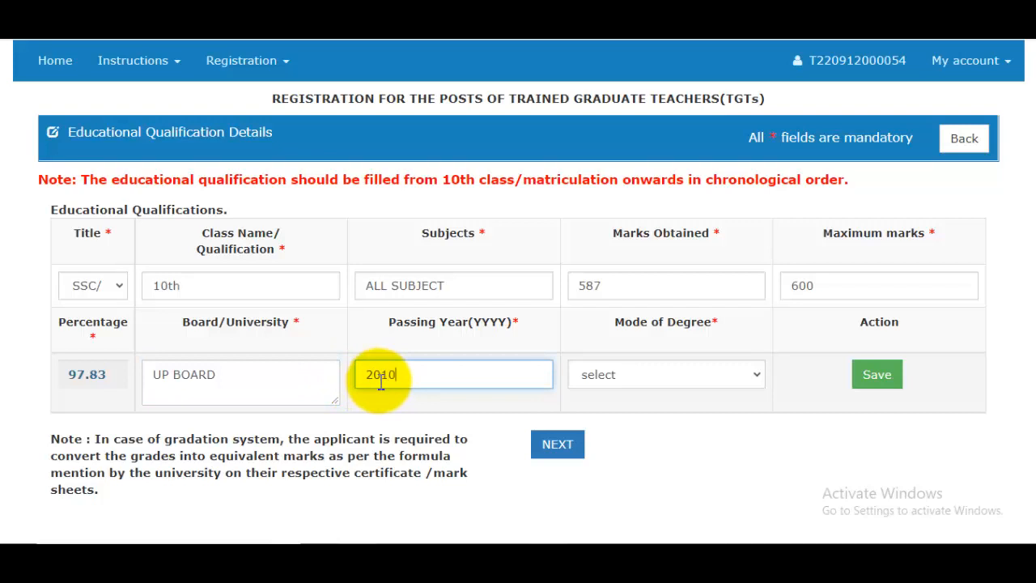
left_click(664, 380)
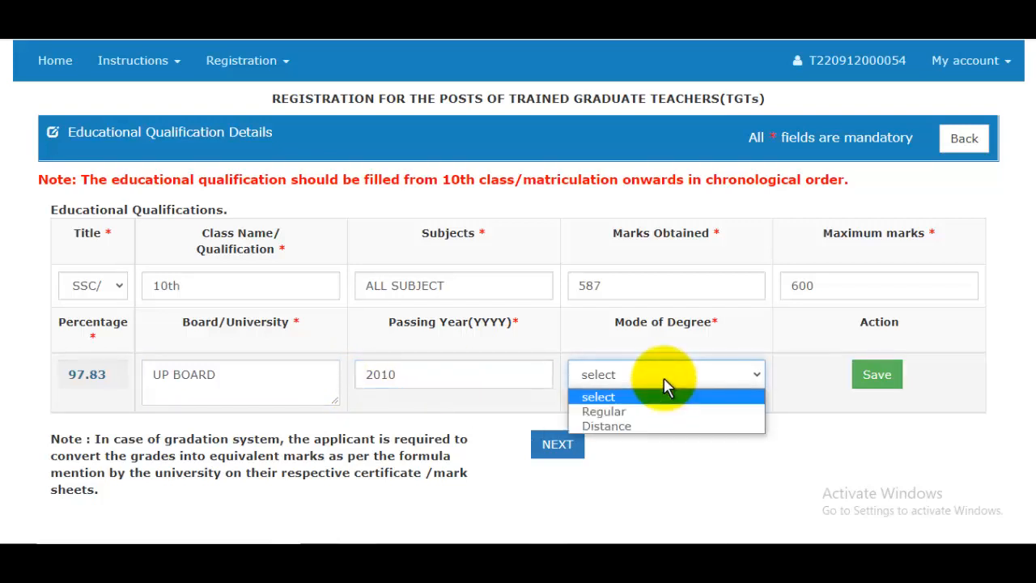
left_click(626, 413)
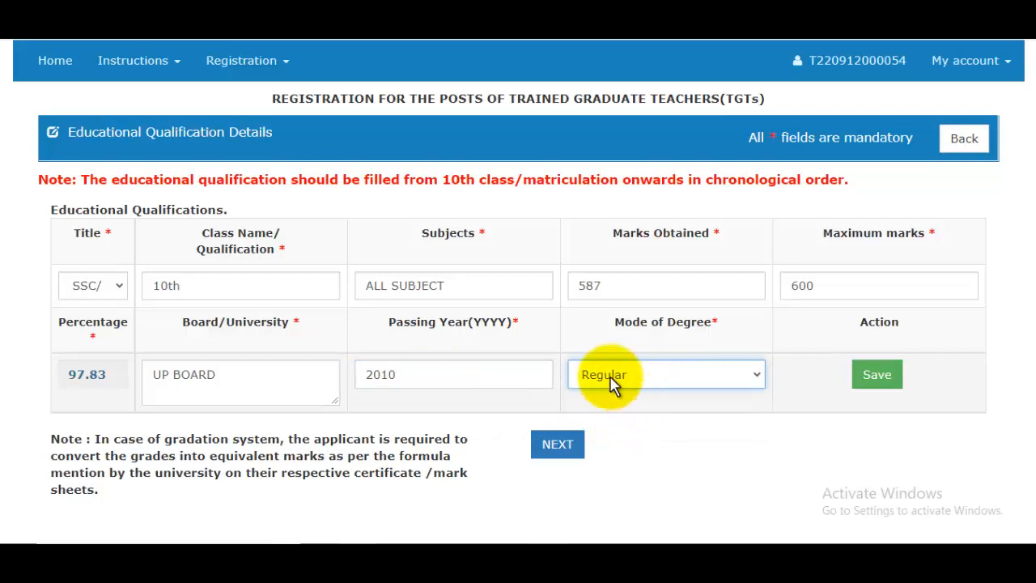
left_click(871, 385)
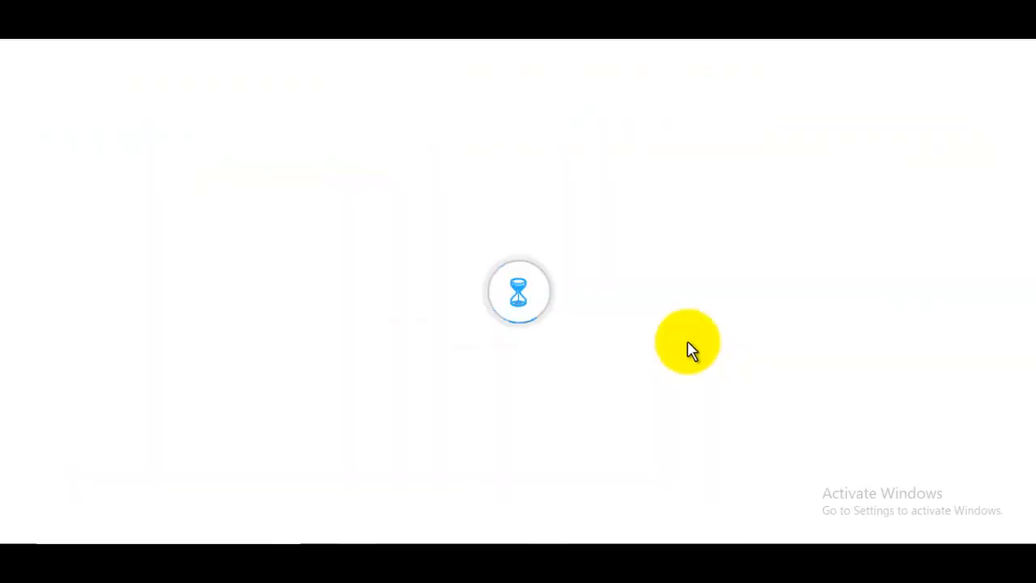
Set the second educational qualification's title to 12th, its class name to 12th and its subjects to PCM.
scroll(648, 351, "down", 4)
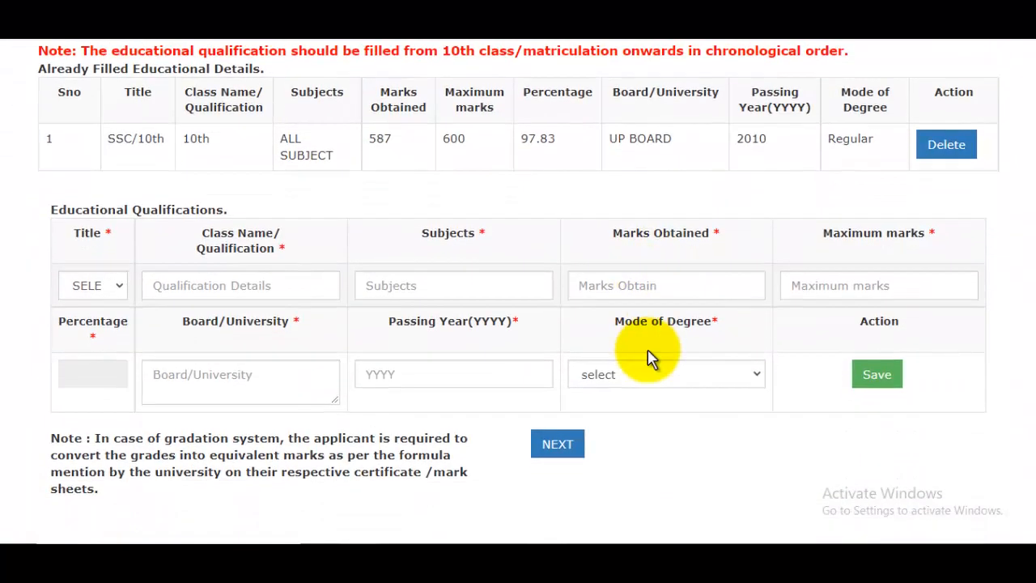
left_click(97, 287)
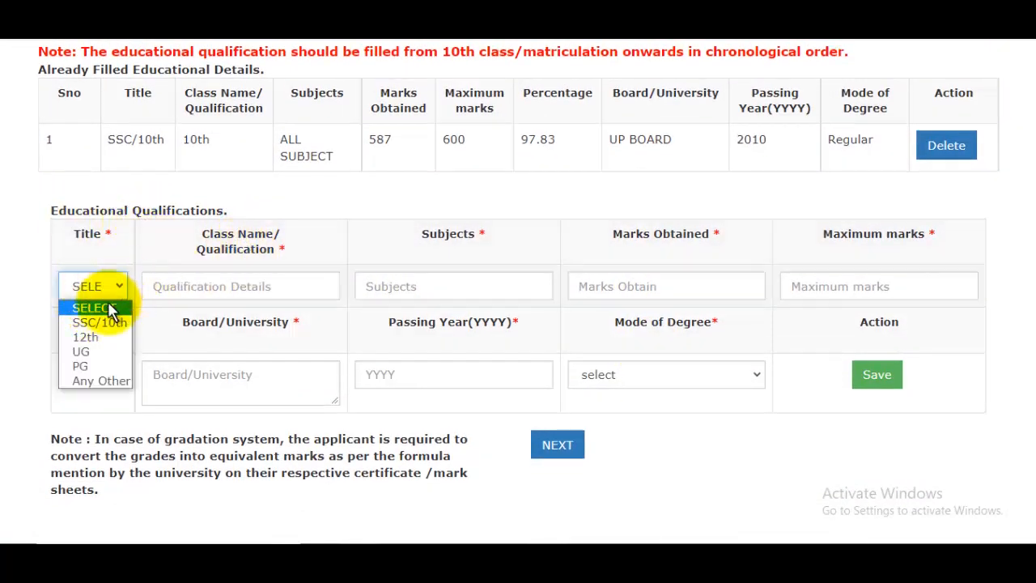
left_click(98, 336)
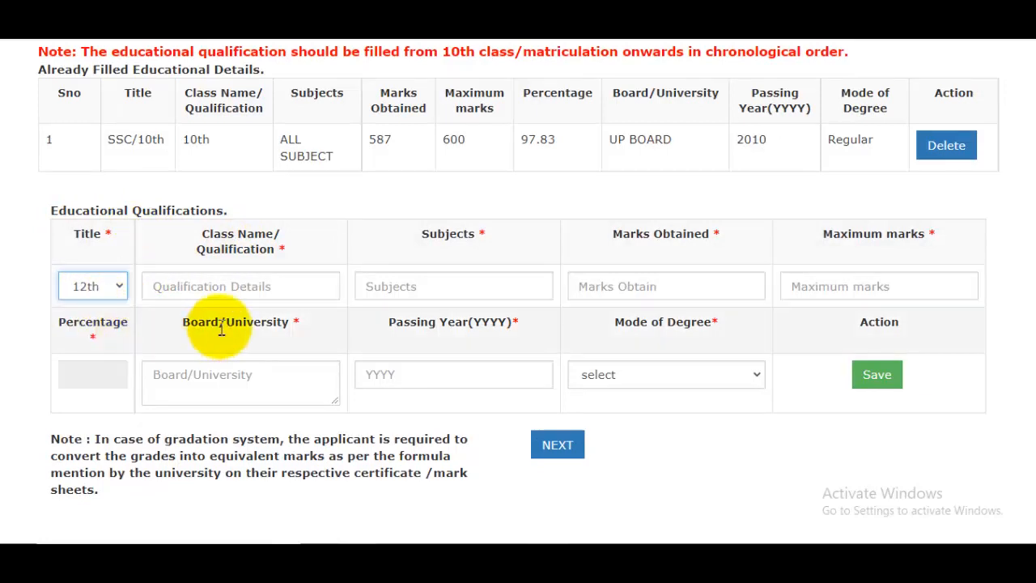
left_click(226, 284)
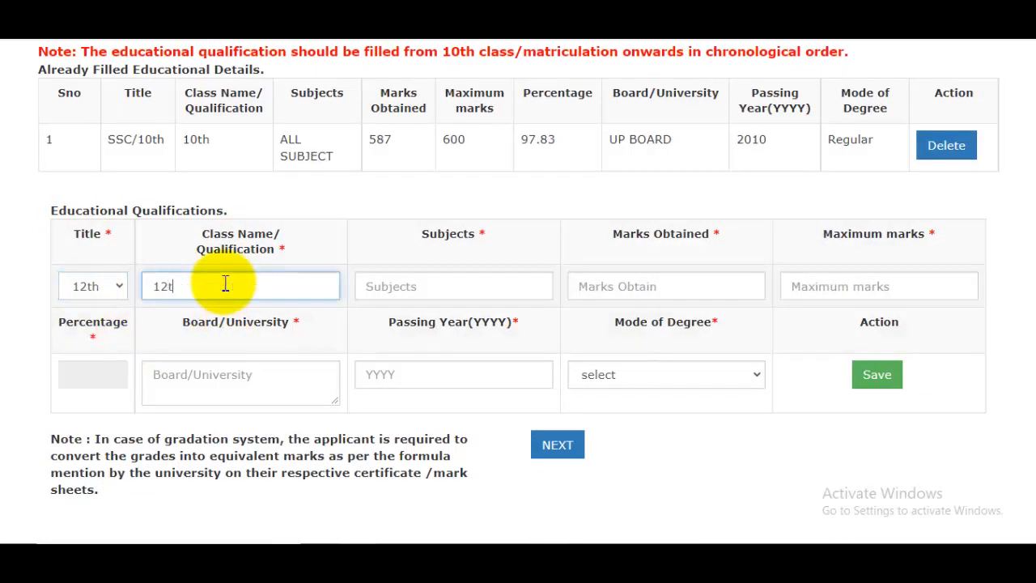
left_click(468, 289)
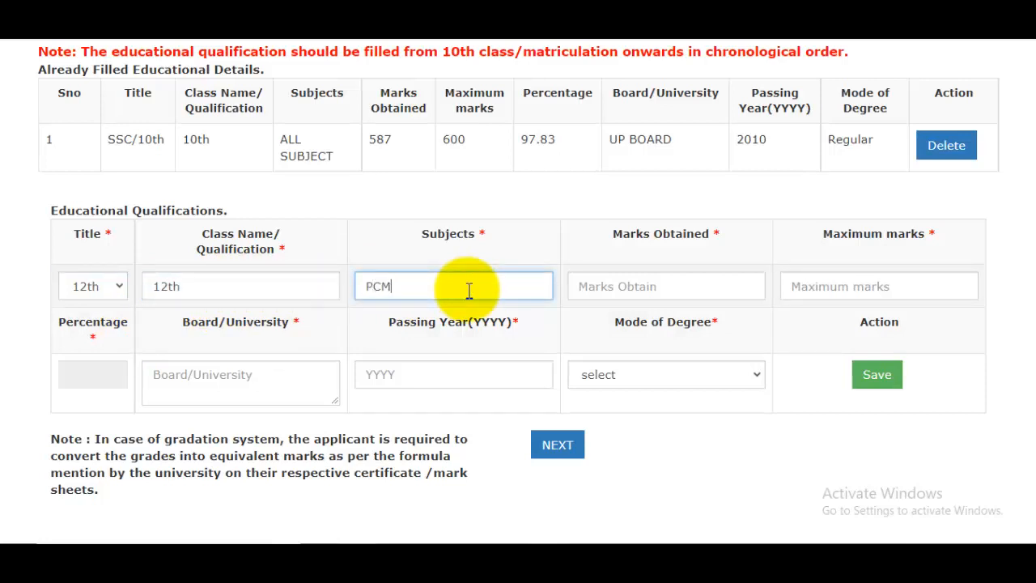
type("PCM")
Enter 479 as the marks obtained and 500 as the maximum marks for the 12th qualification.
left_click(652, 287)
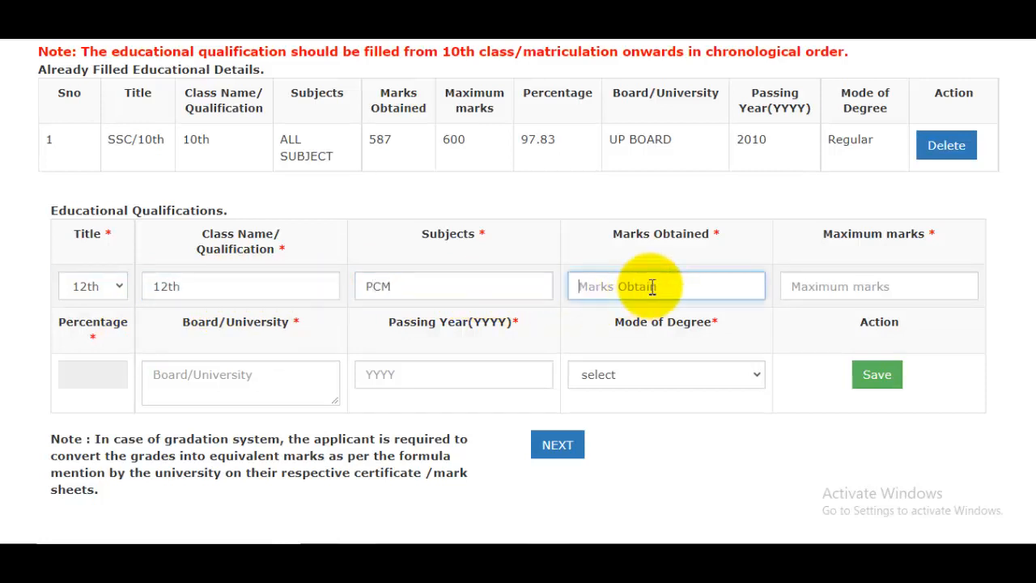
left_click(799, 284)
type("500")
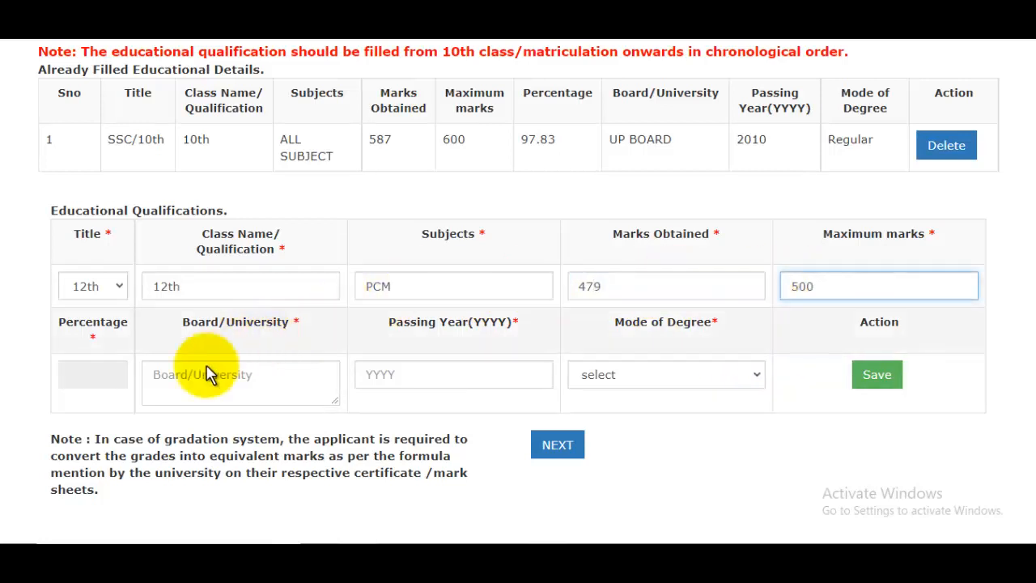
Set the 12th board to UP BOARD, passing year to 2012 and mode to Regular, and save the entry.
left_click(208, 379)
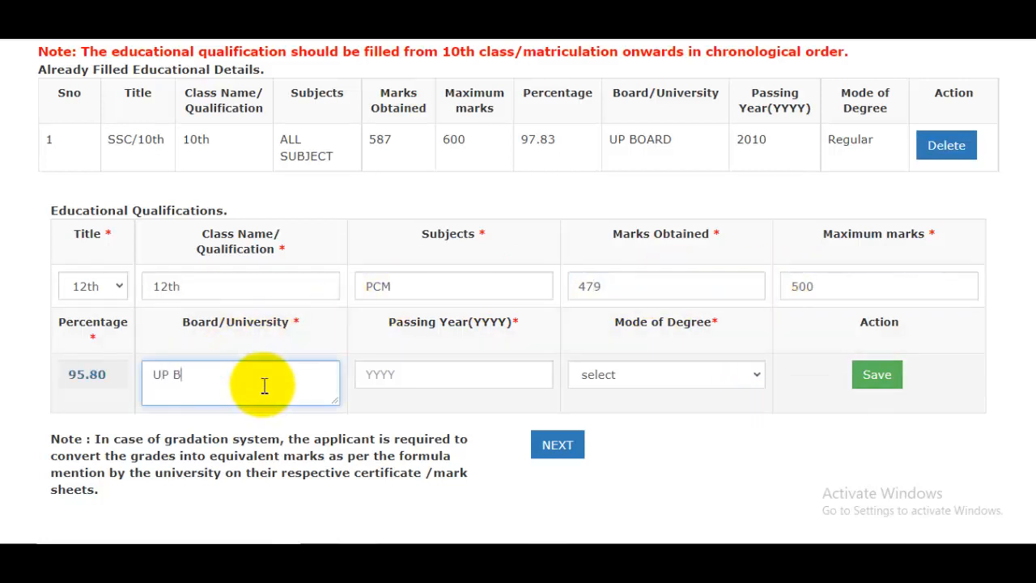
left_click(450, 378)
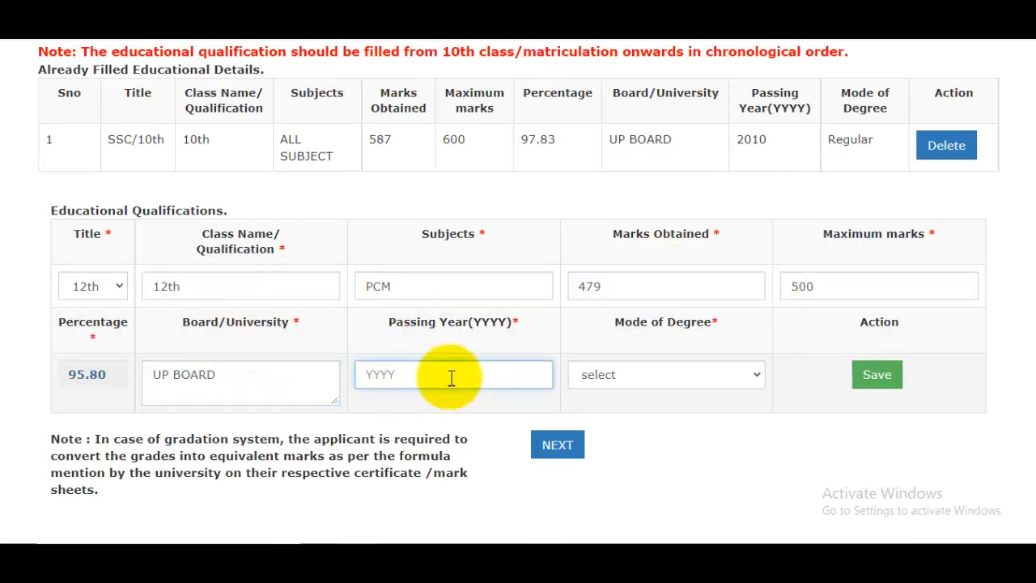
left_click(619, 382)
left_click(619, 412)
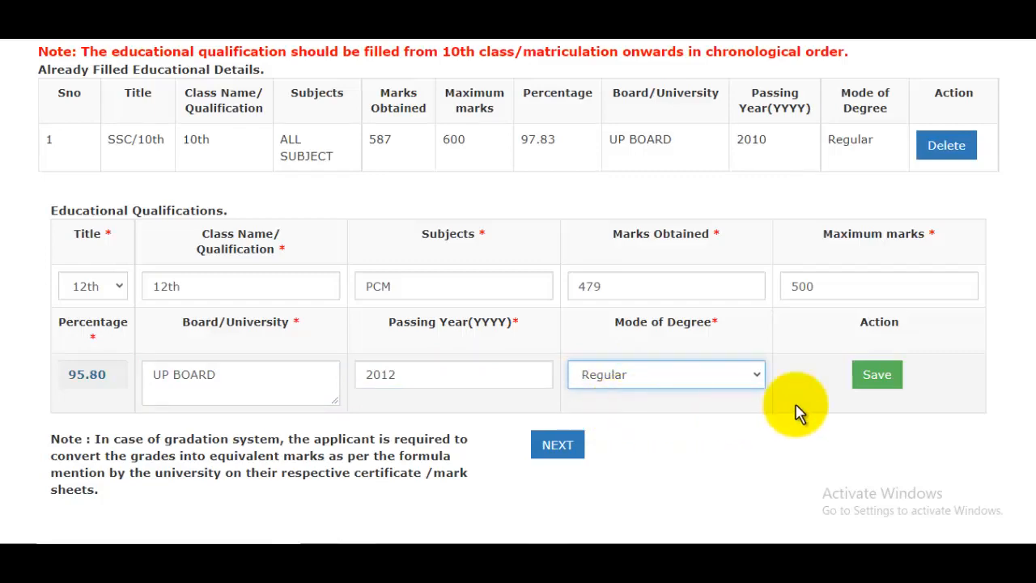
left_click(876, 375)
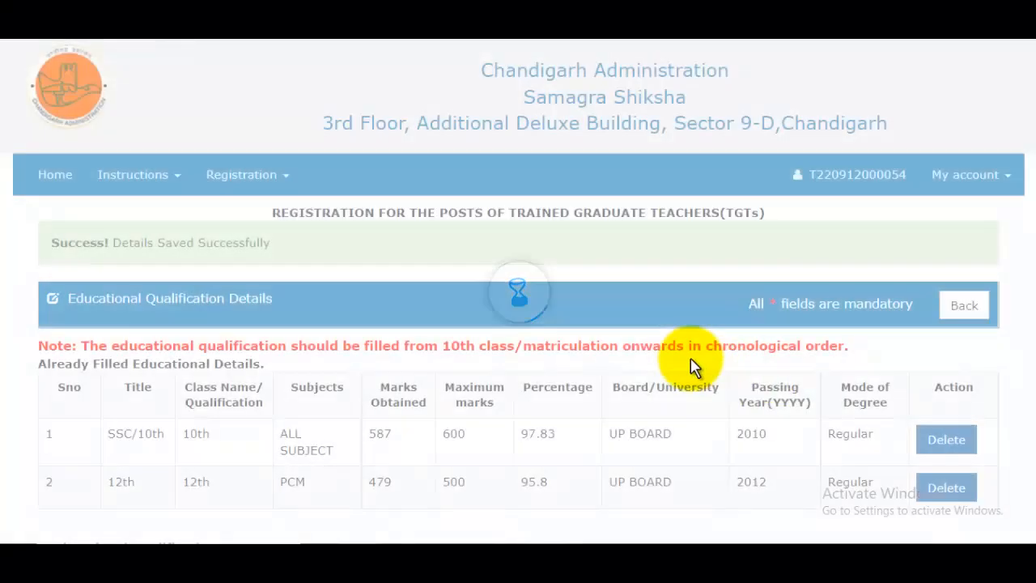
Set the third educational qualification's title to UG, its qualification name to BA and its subjects to Hindi English Math.
scroll(175, 307, "down", 3)
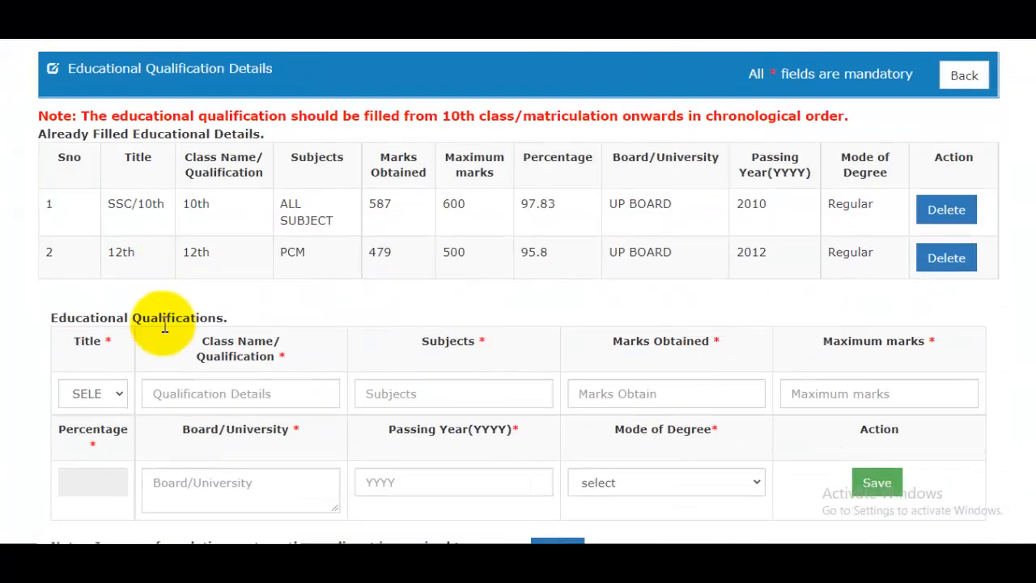
left_click(103, 394)
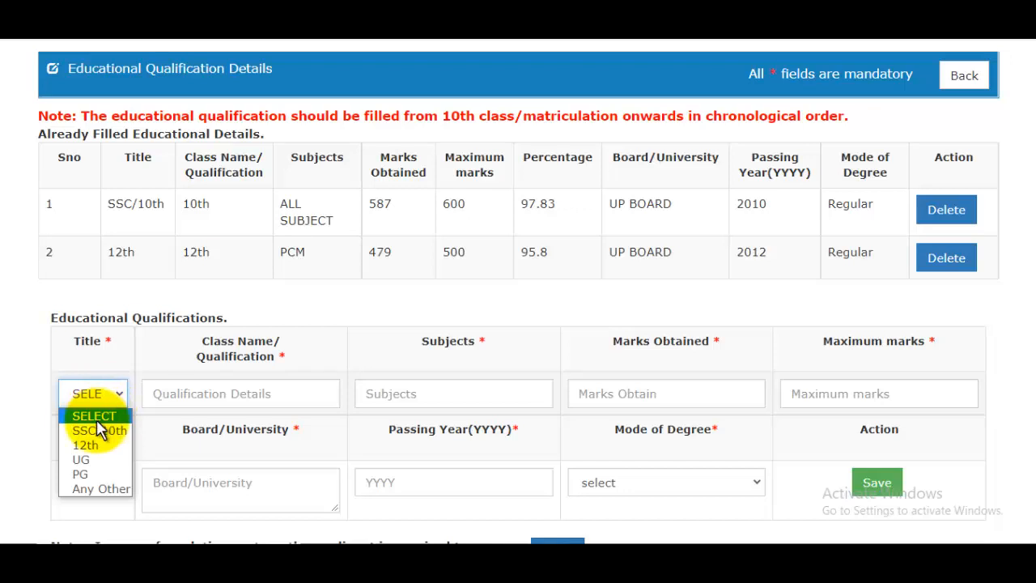
left_click(94, 464)
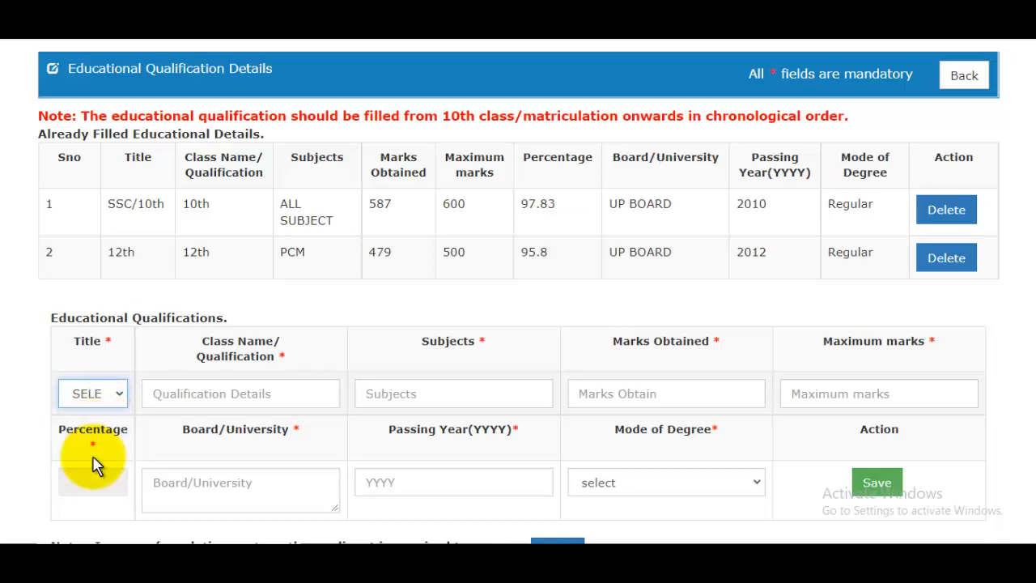
left_click(240, 397)
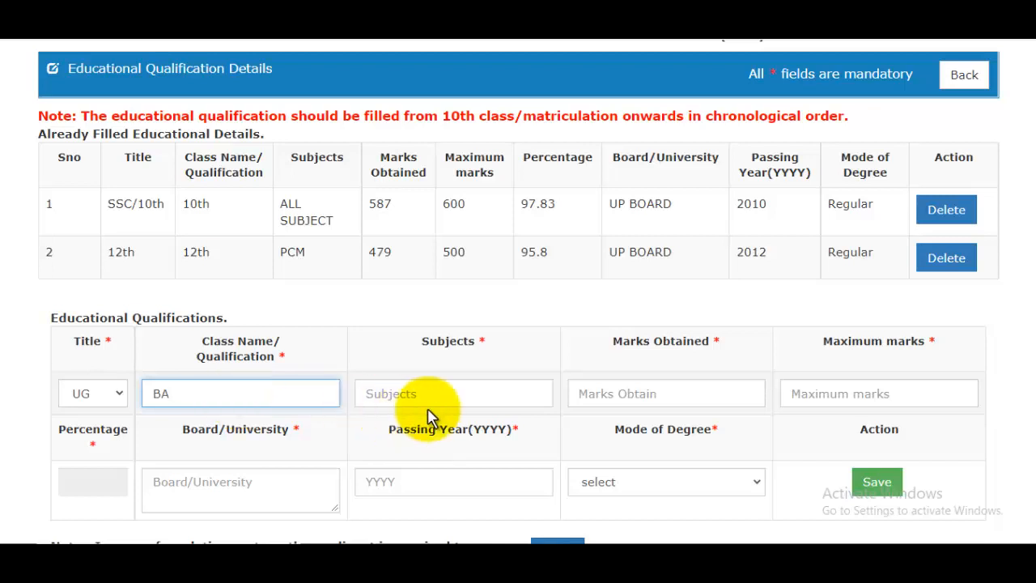
left_click(483, 403)
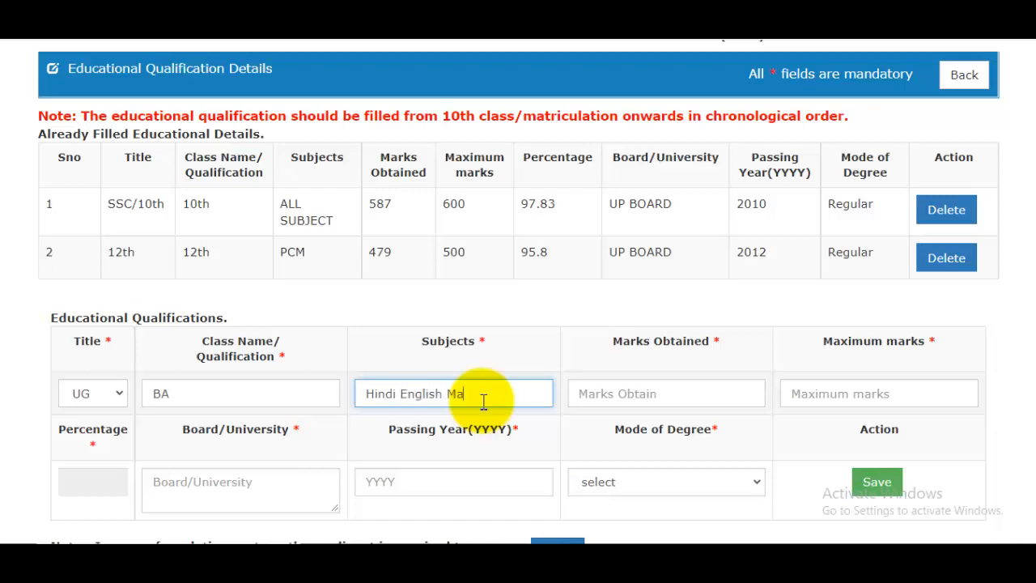
Enter 541 as the marks obtained and 600 as the maximum marks for the BA qualification.
left_click(641, 391)
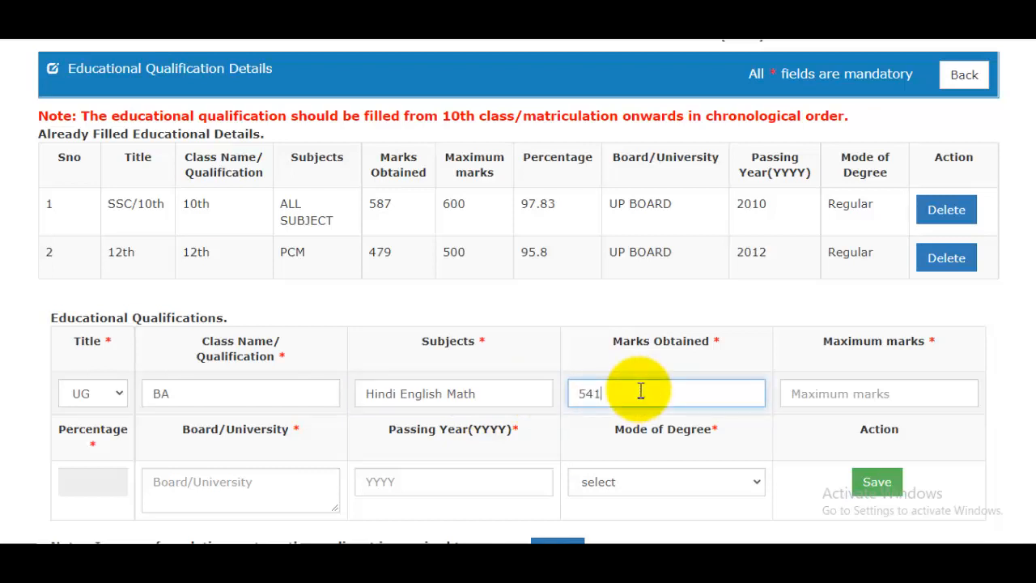
type("541")
left_click(826, 405)
type("600")
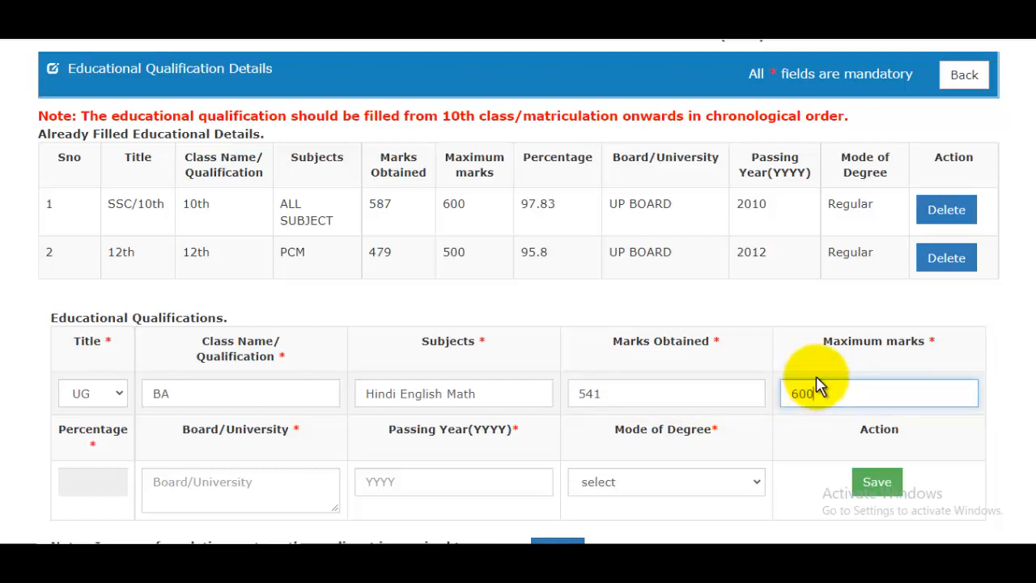
Set the BA university to CCSU Meerut, passing year to 2015 and mode to Regular, and save the entry.
scroll(810, 380, "down", 1)
left_click(154, 382)
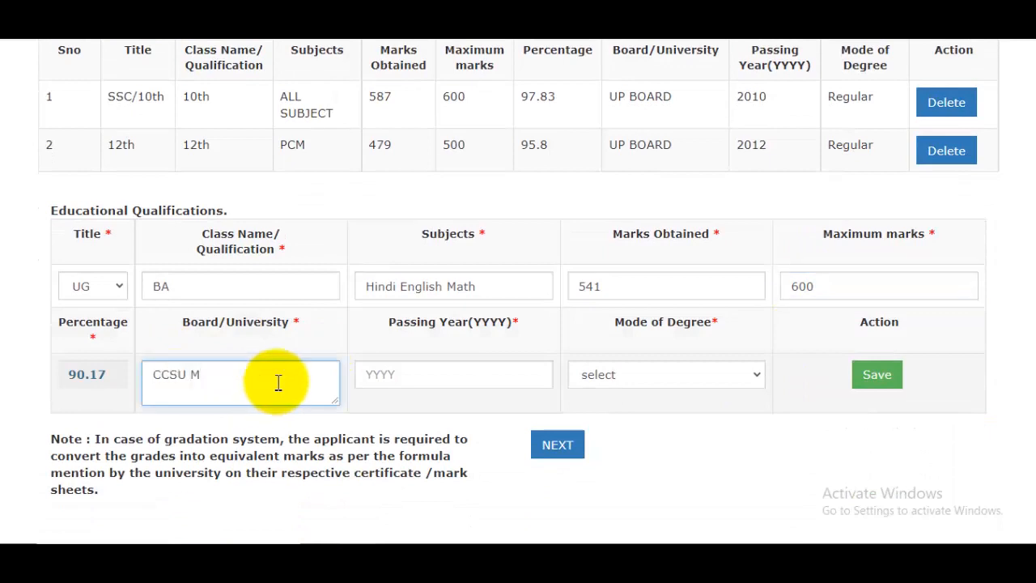
type("CCSU Meerut")
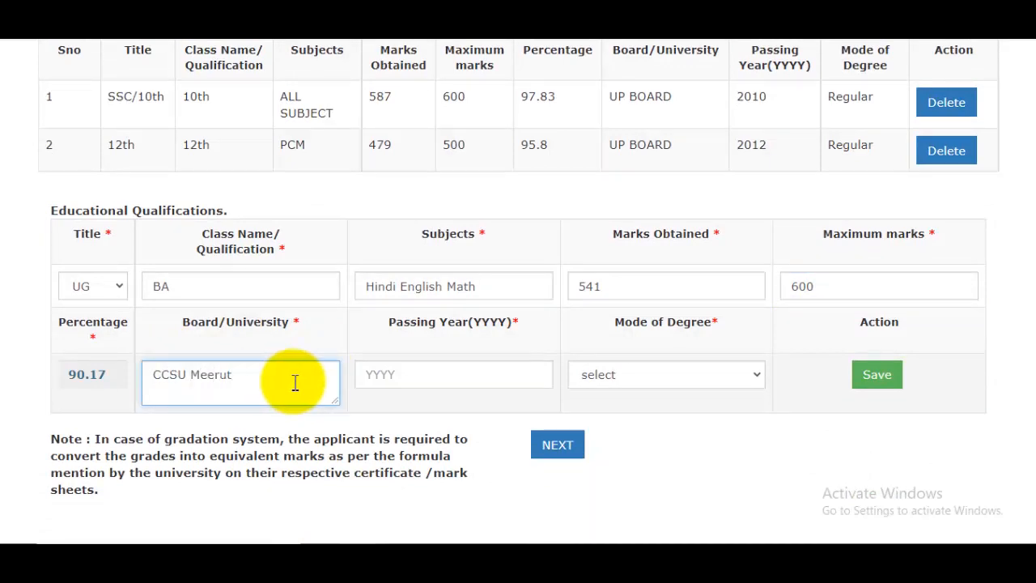
left_click(446, 375)
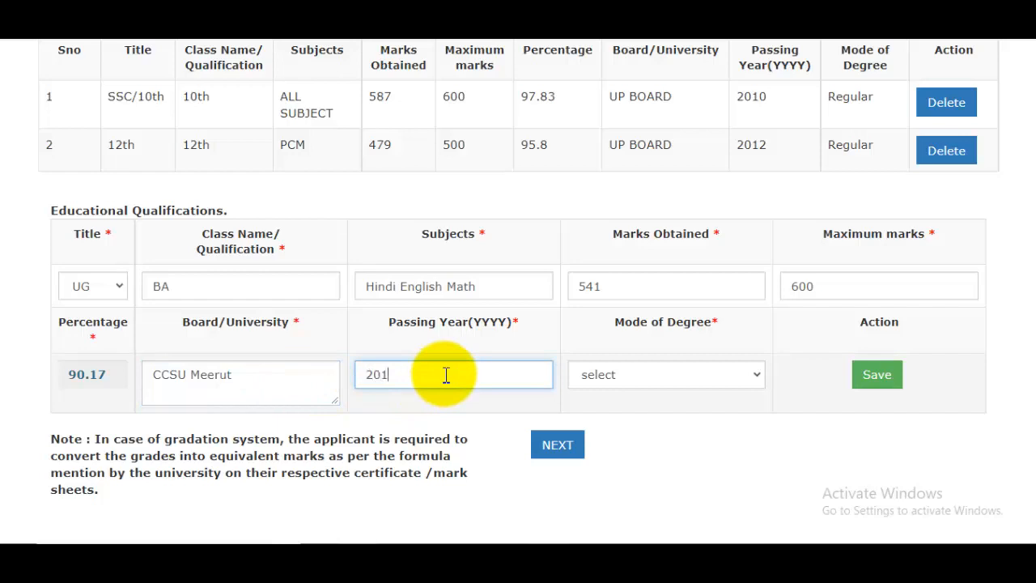
left_click(617, 377)
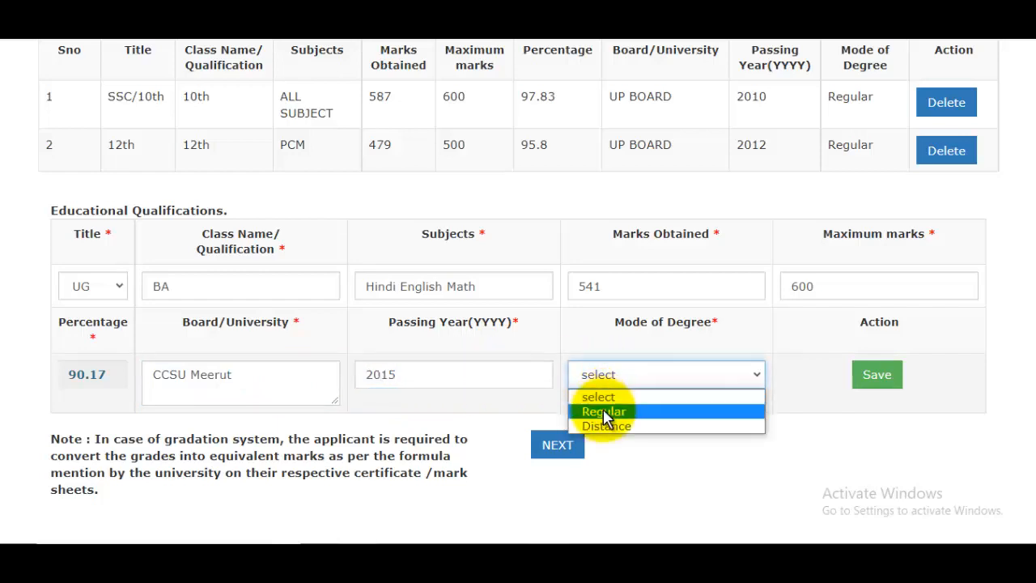
left_click(607, 412)
left_click(871, 381)
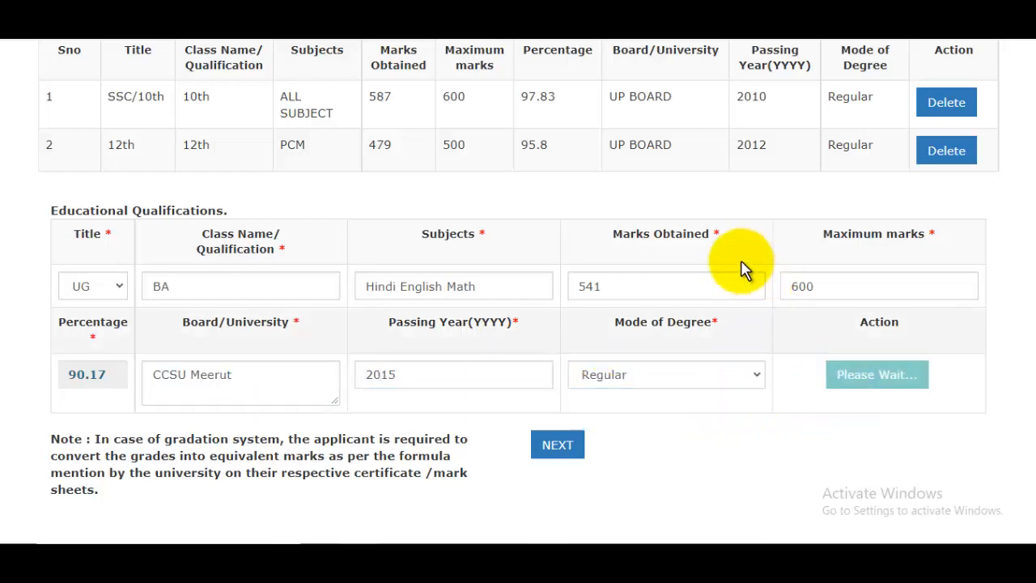
Set the fourth educational qualification's title to PG, its qualification name to MA and its subject to Hindi.
scroll(480, 335, "down", 4)
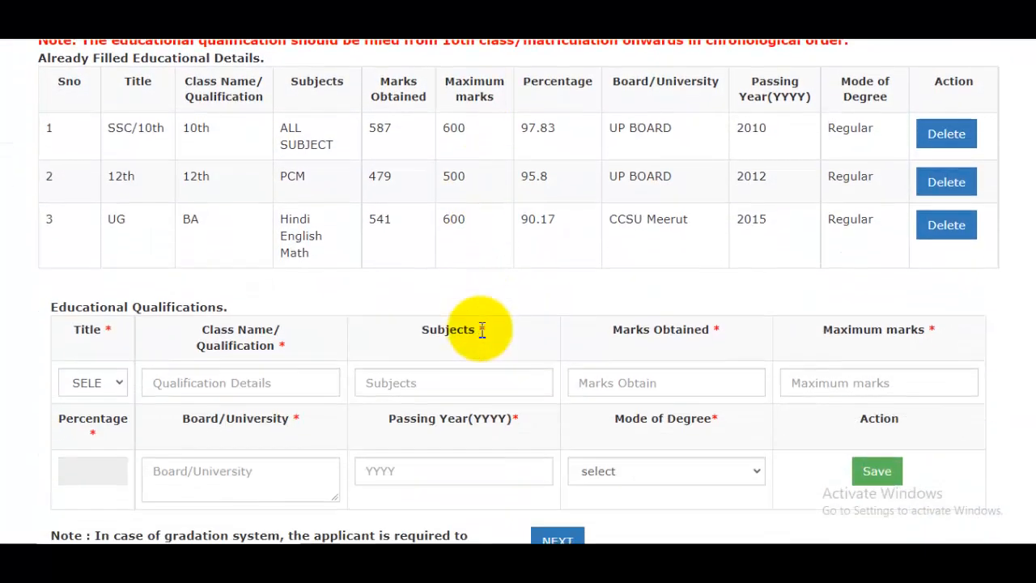
left_click(93, 383)
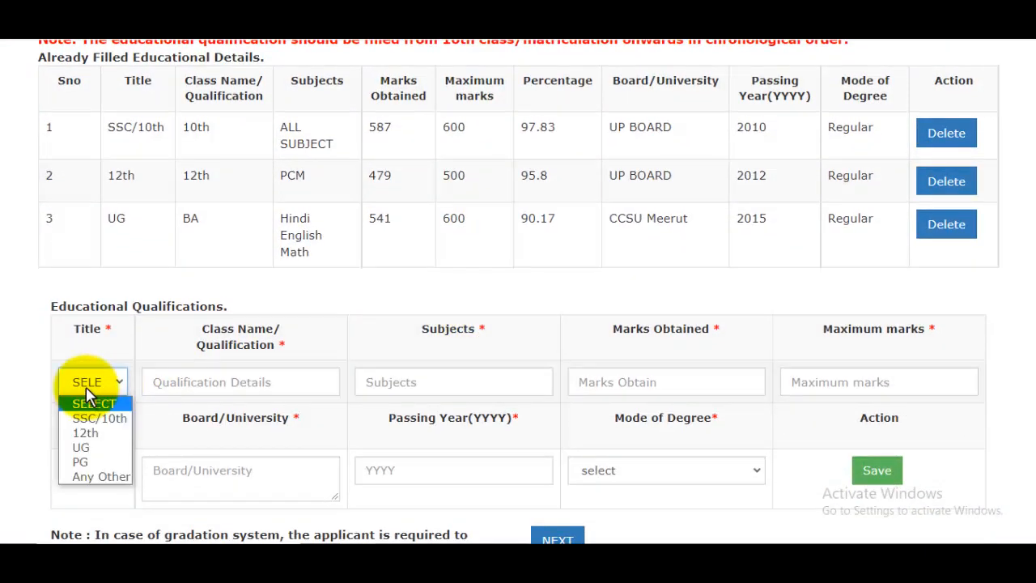
left_click(81, 462)
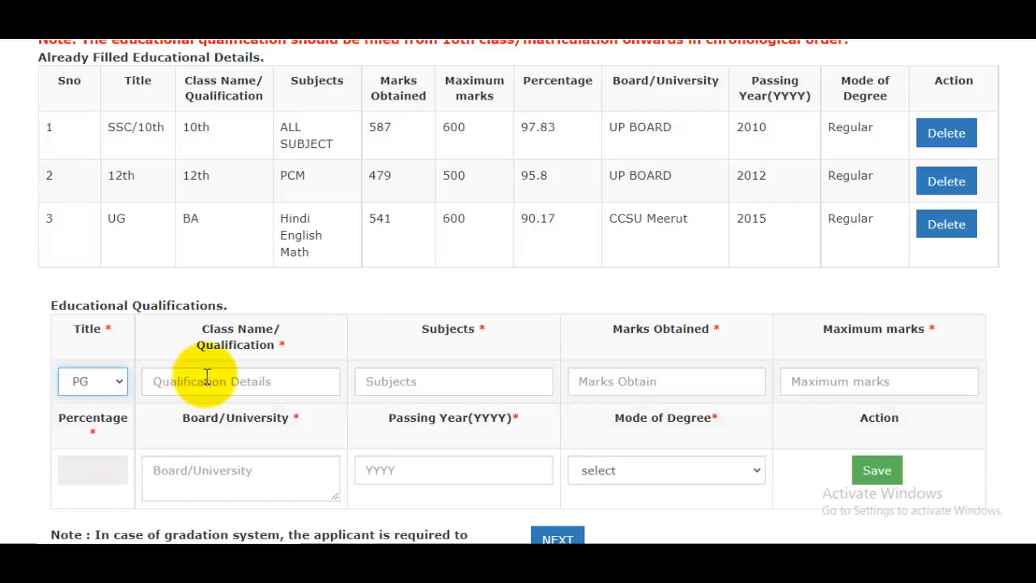
left_click(243, 381)
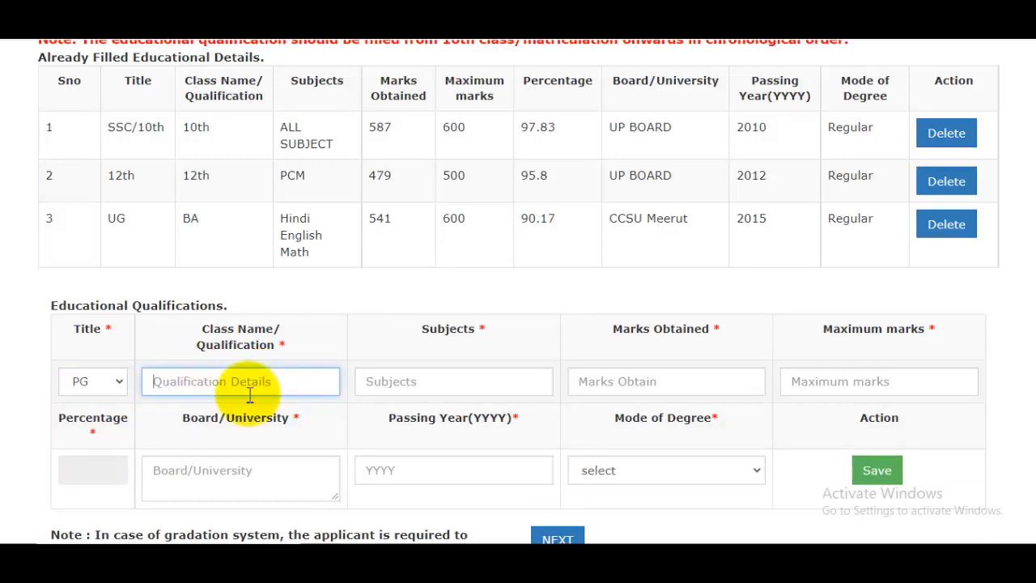
type("MA")
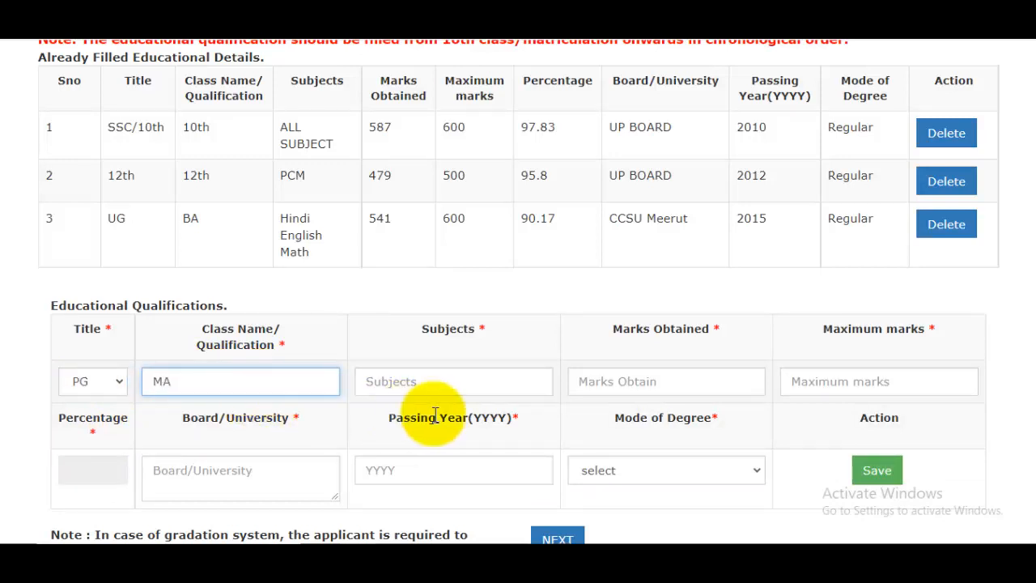
left_click(477, 384)
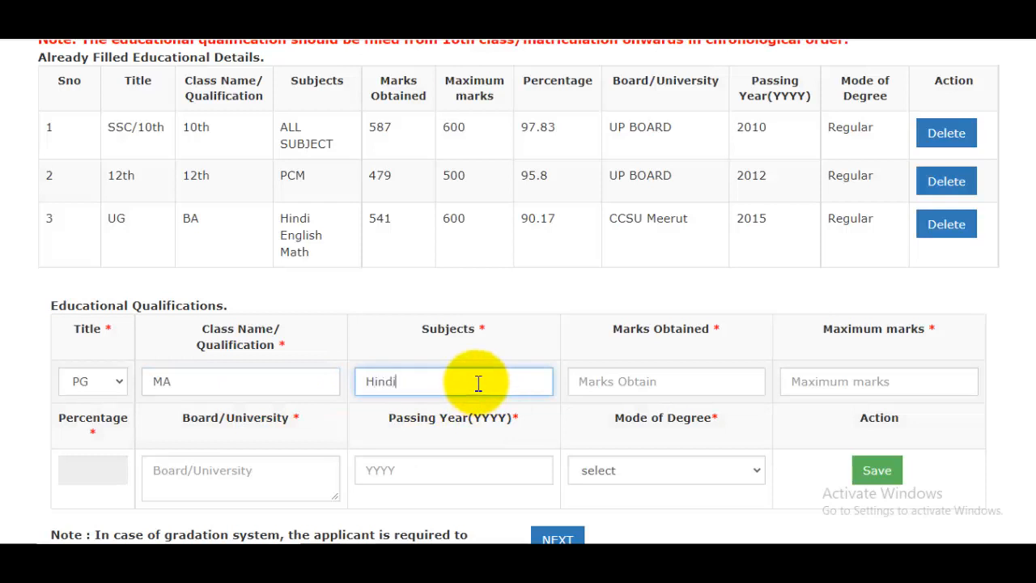
type("Hindi")
Enter 470 as the marks obtained and 500 as the maximum marks for the MA qualification.
left_click(673, 386)
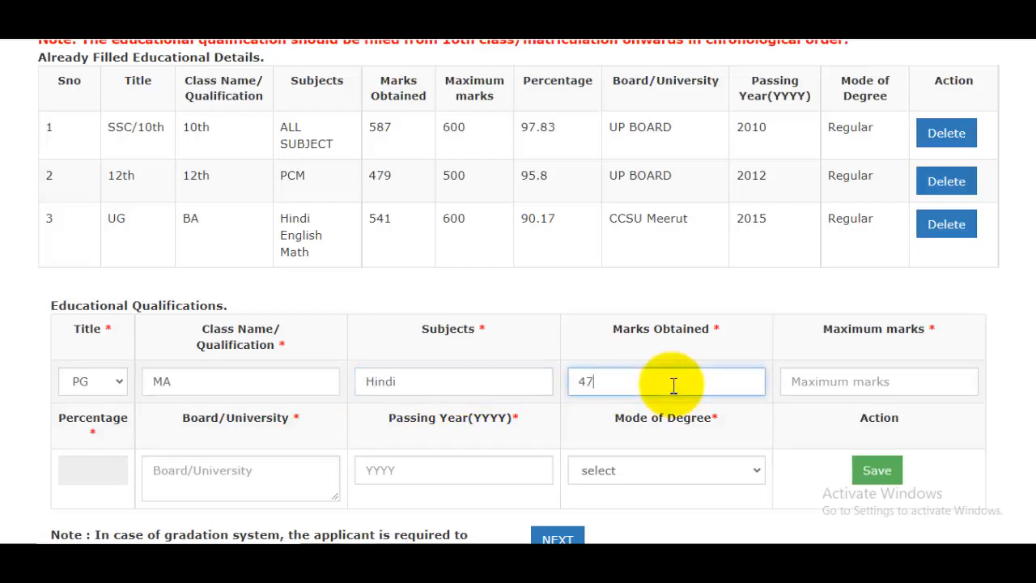
left_click(893, 382)
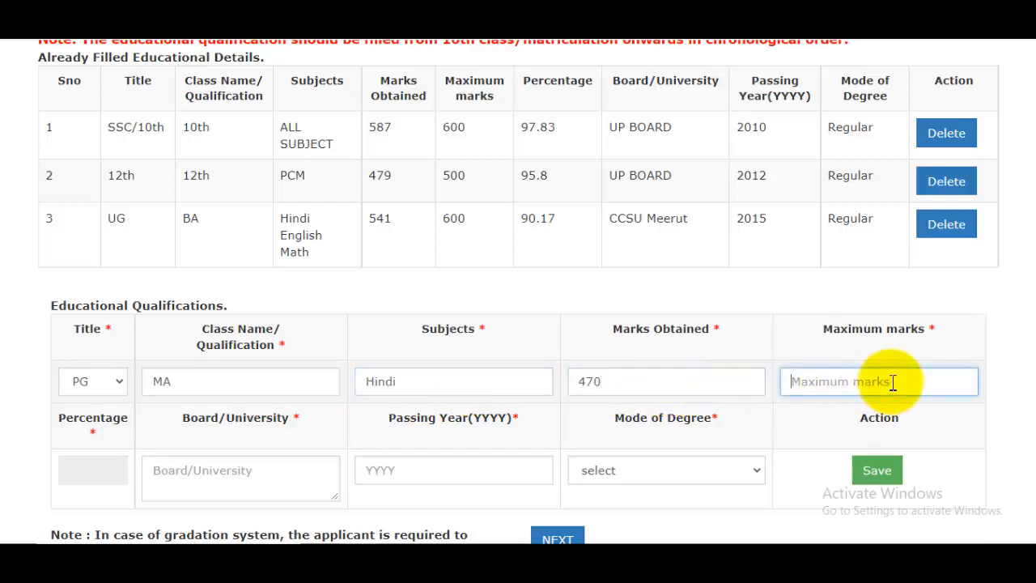
type("500")
Set the MA university to CCSU Meerut, passing year to 2017 and mode to Regular, and save the entry.
scroll(606, 387, "down", 1)
left_click(222, 383)
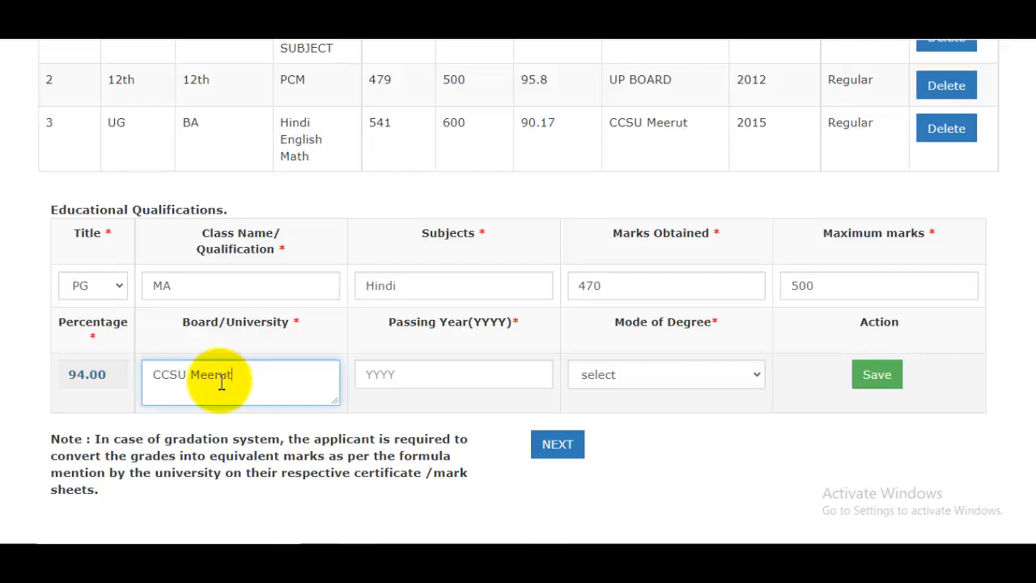
type("CCSU Meerut")
left_click(440, 383)
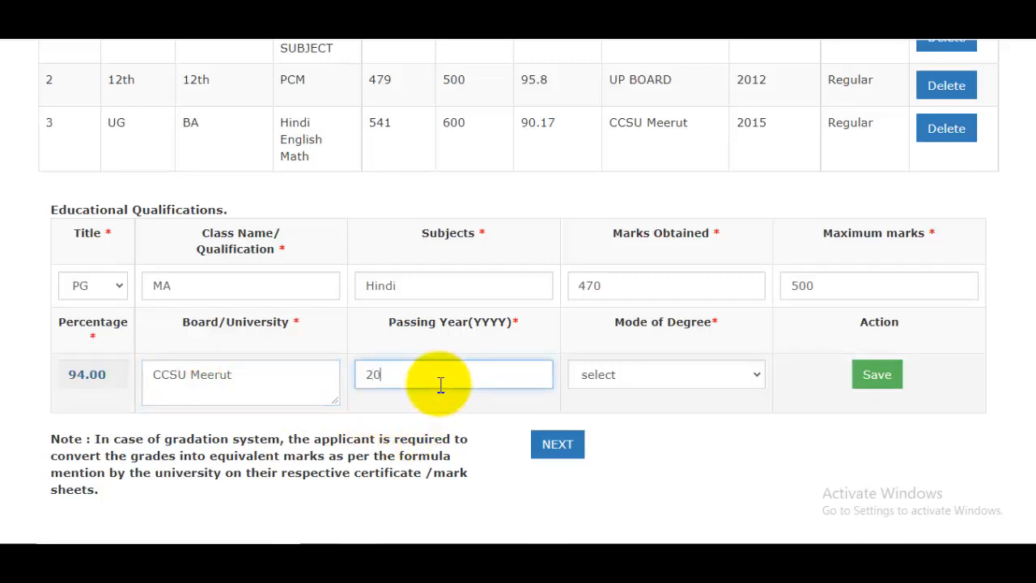
left_click(625, 376)
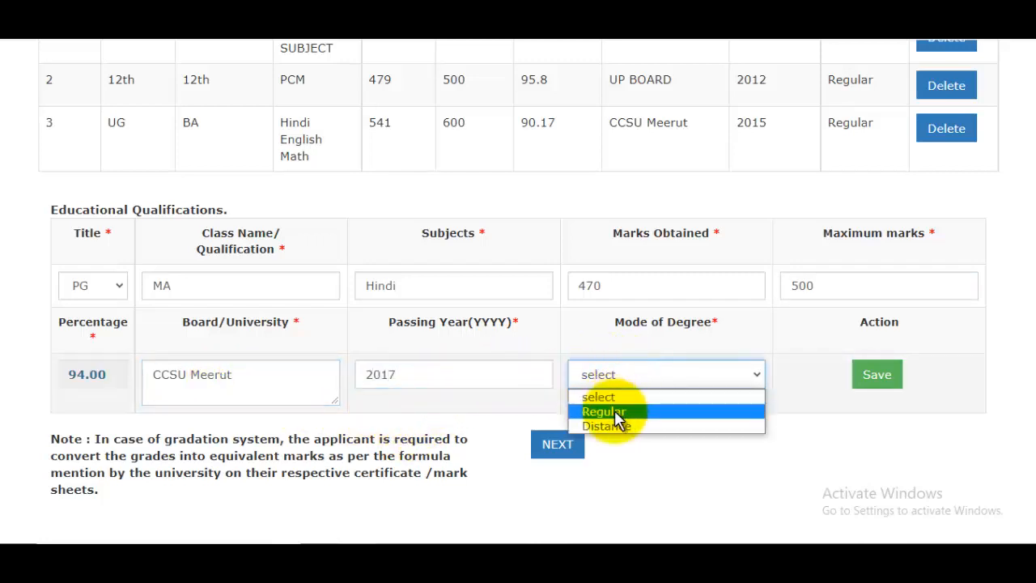
left_click(659, 411)
left_click(884, 377)
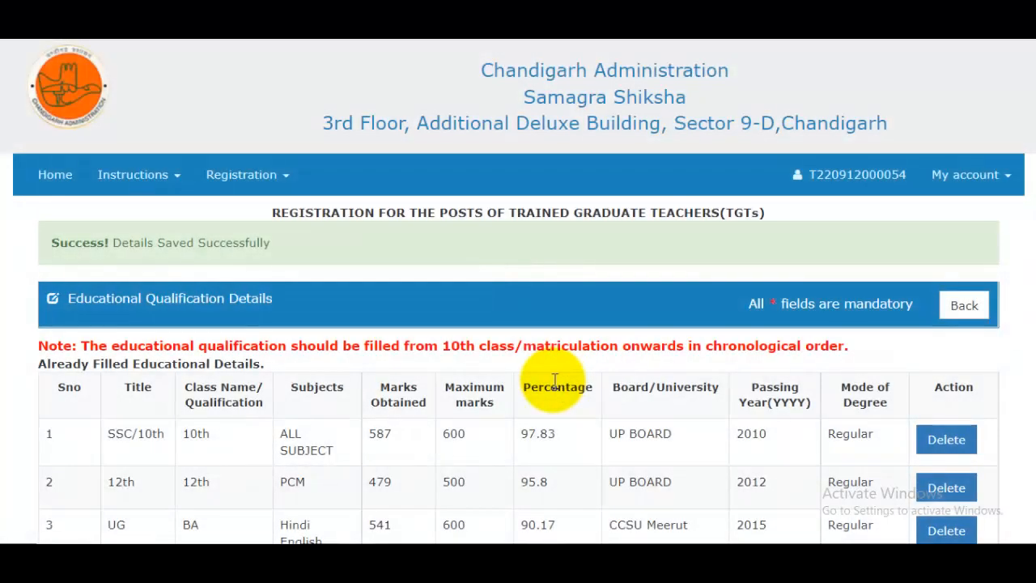
scroll(546, 388, "down", 2)
scroll(456, 416, "down", 3)
left_click(103, 357)
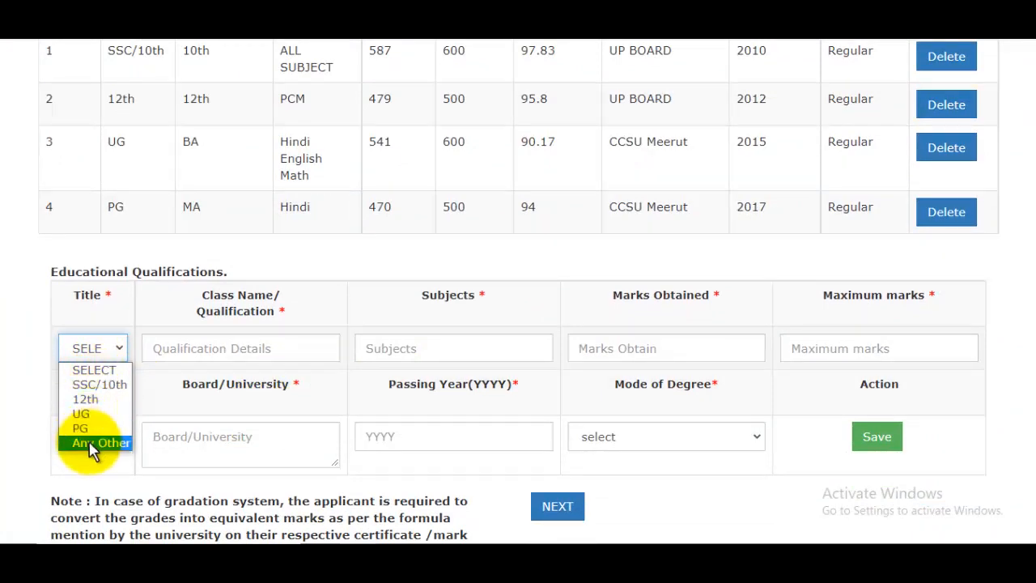
left_click(706, 415)
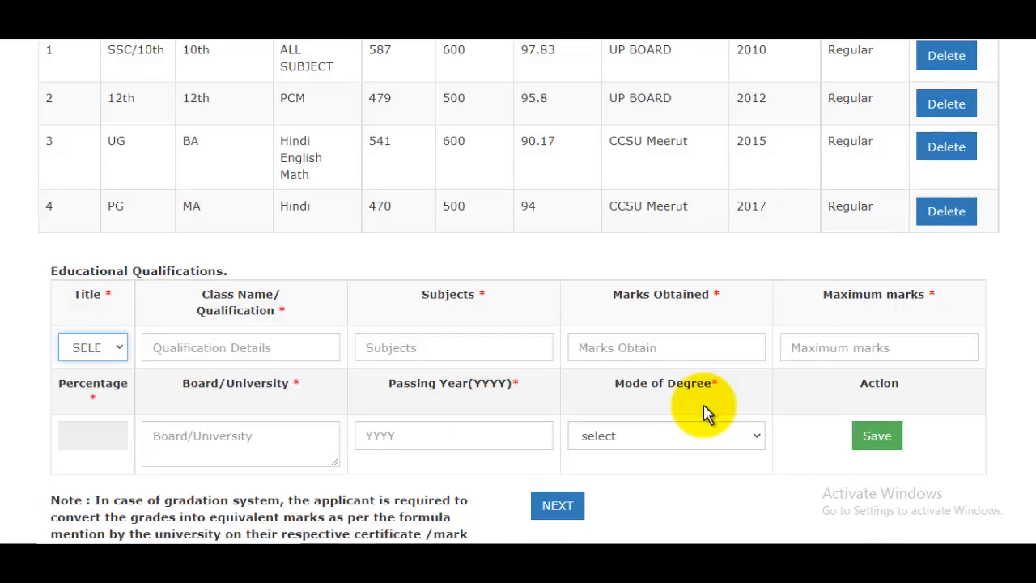
scroll(707, 415, "down", 1)
left_click(786, 426)
Review the saved educational qualifications and continue to the Experience Details page.
scroll(786, 425, "up", 5)
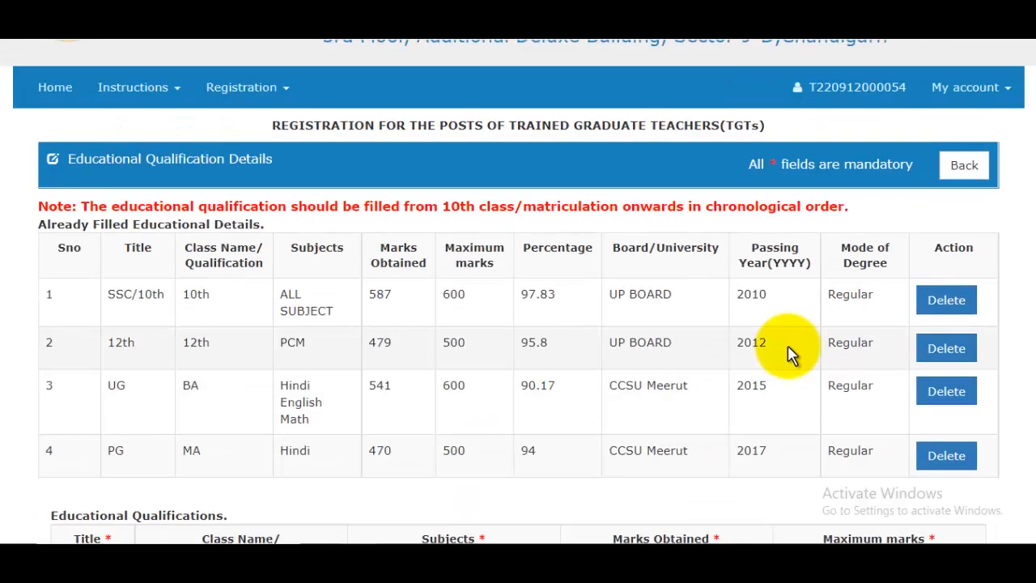
scroll(791, 354, "down", 5)
left_click(562, 447)
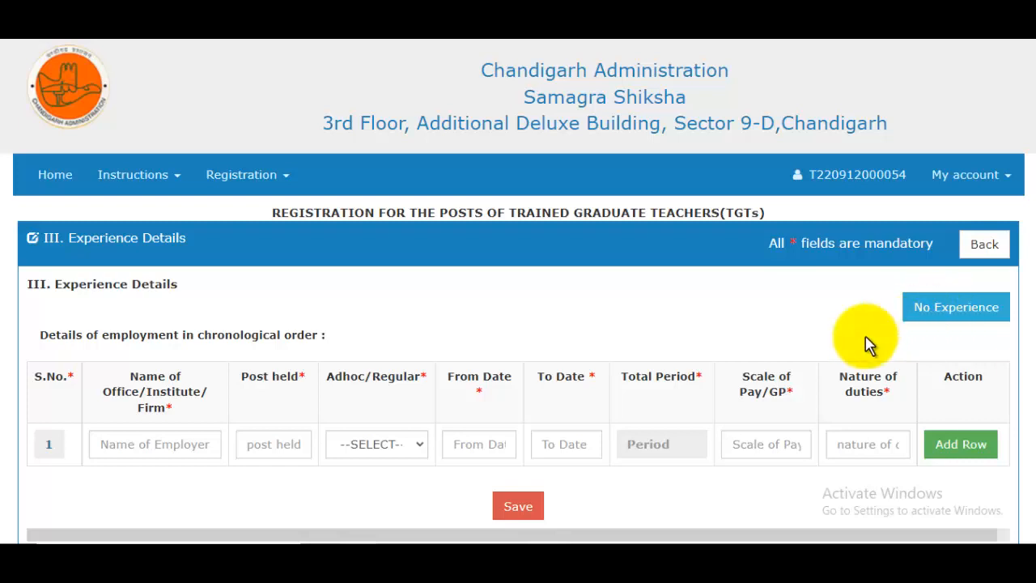
Examine the employment entry fields in Experience Details, including employer name, post held, Adhoc/Regular options, dates and scale of pay.
scroll(438, 324, "down", 1)
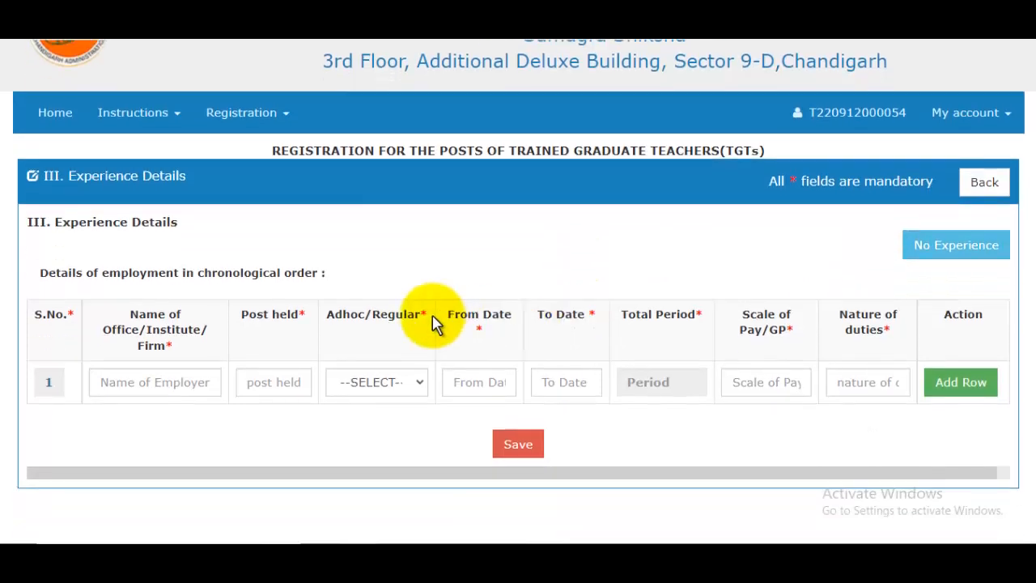
left_click(161, 383)
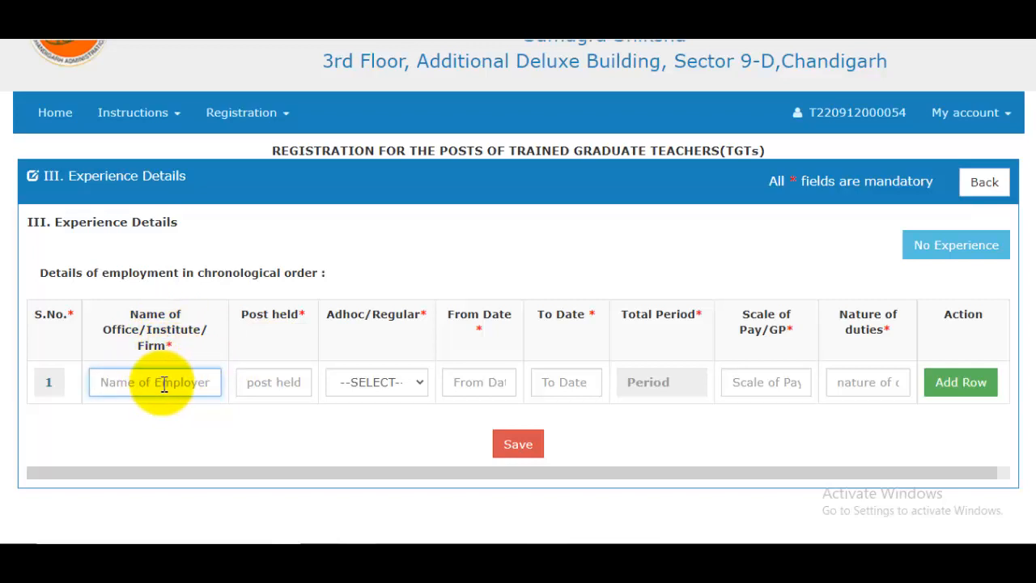
left_click(265, 384)
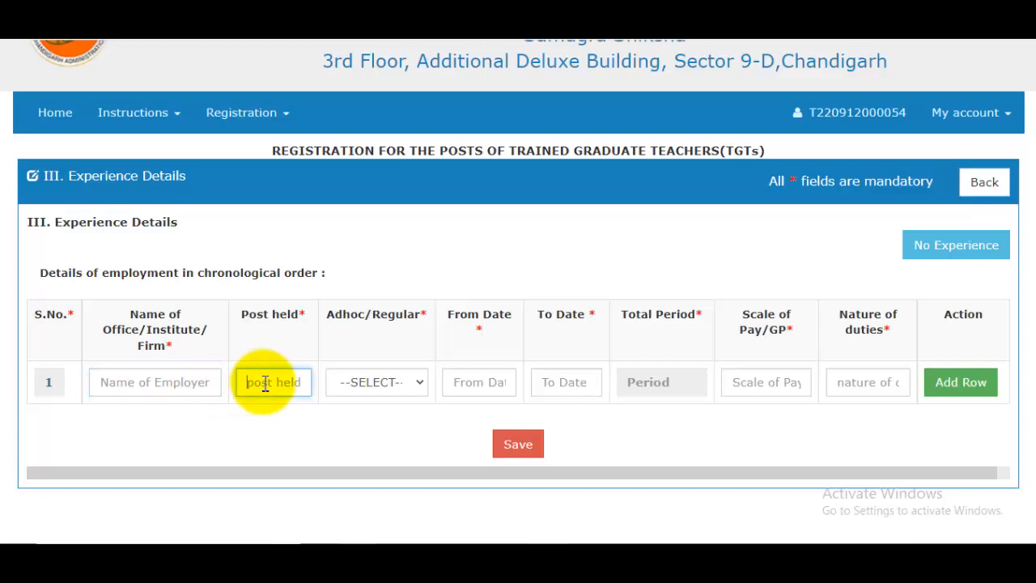
left_click_drag(307, 324, 273, 393)
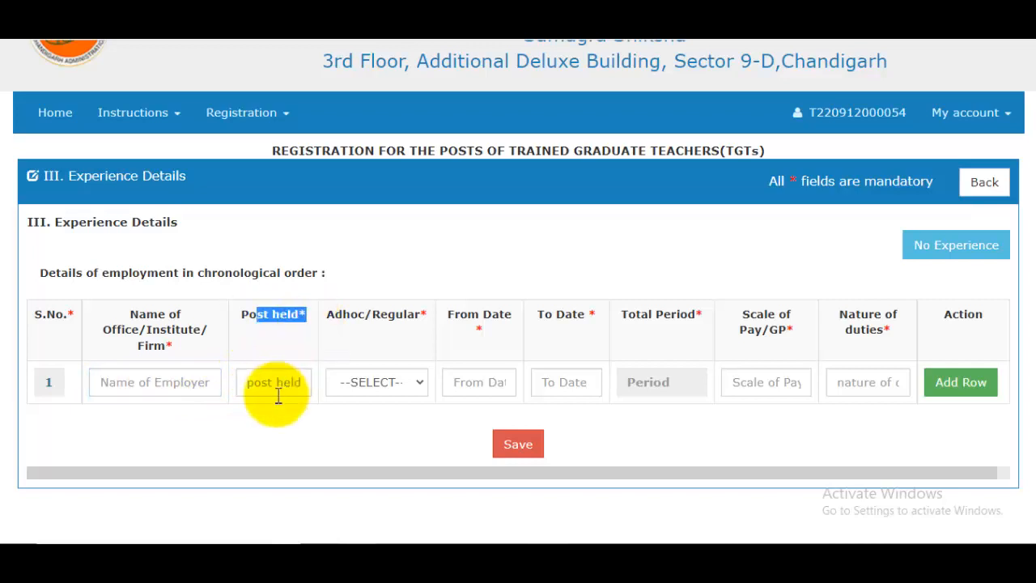
left_click(377, 391)
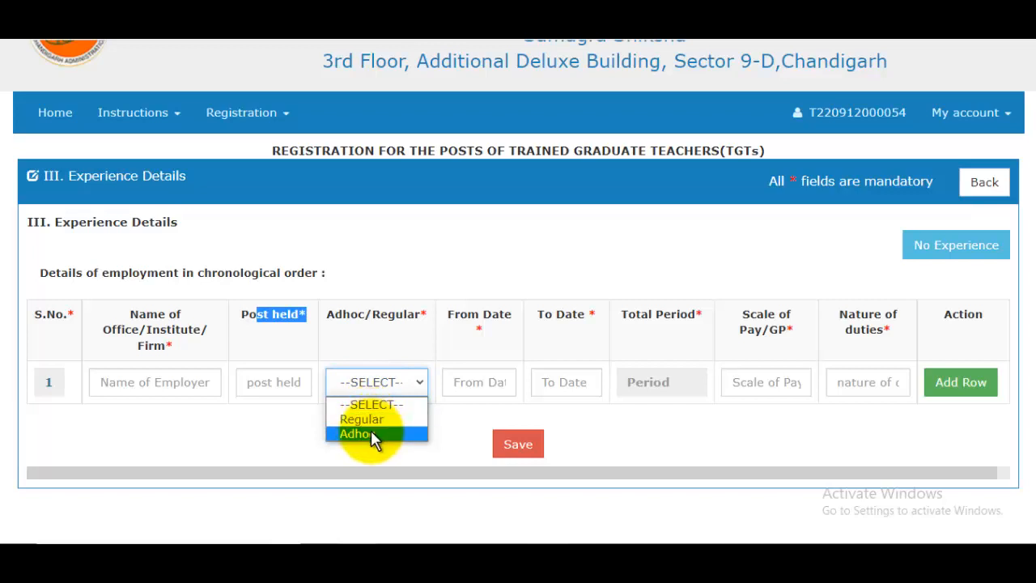
left_click(491, 384)
left_click_drag(468, 318, 516, 333)
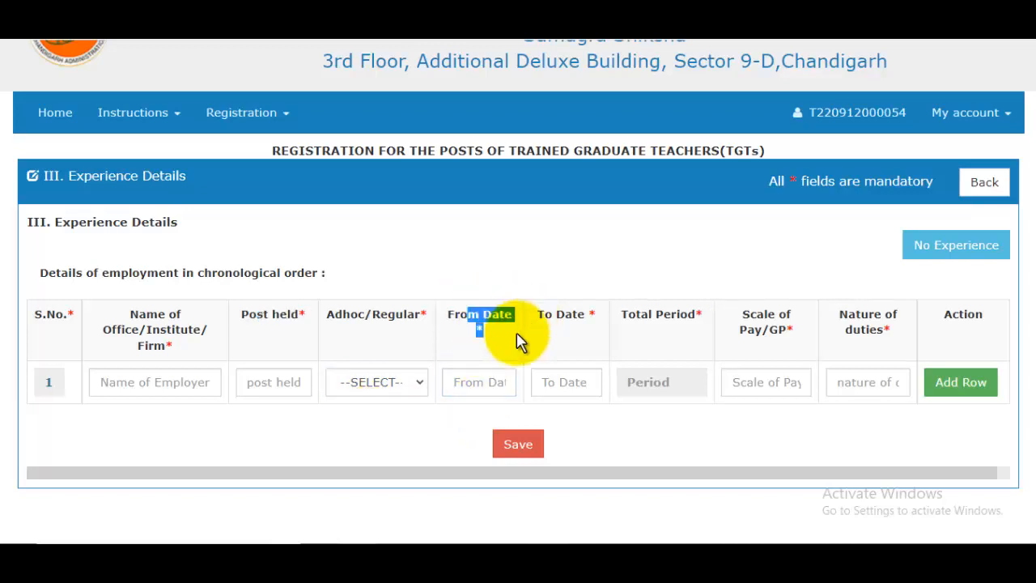
left_click(493, 386)
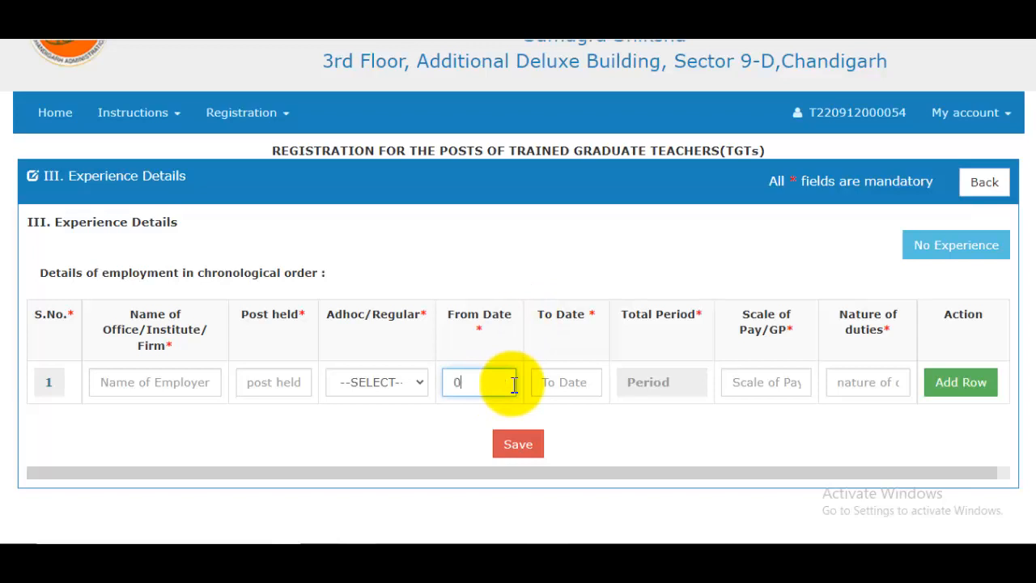
left_click_drag(564, 317, 582, 318)
left_click(581, 340)
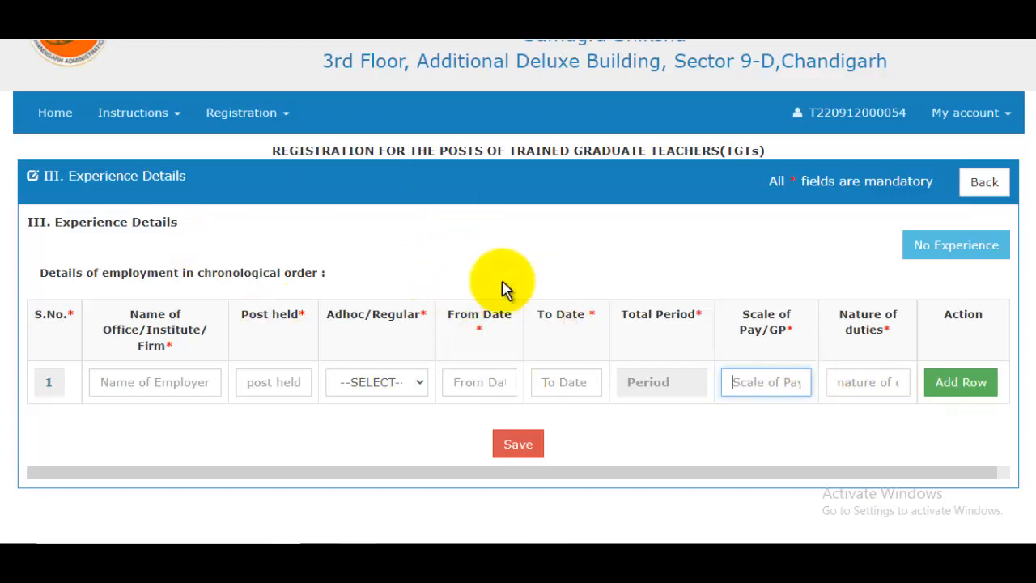
Submit the Experience Details with No Experience and confirm the choice.
left_click(969, 248)
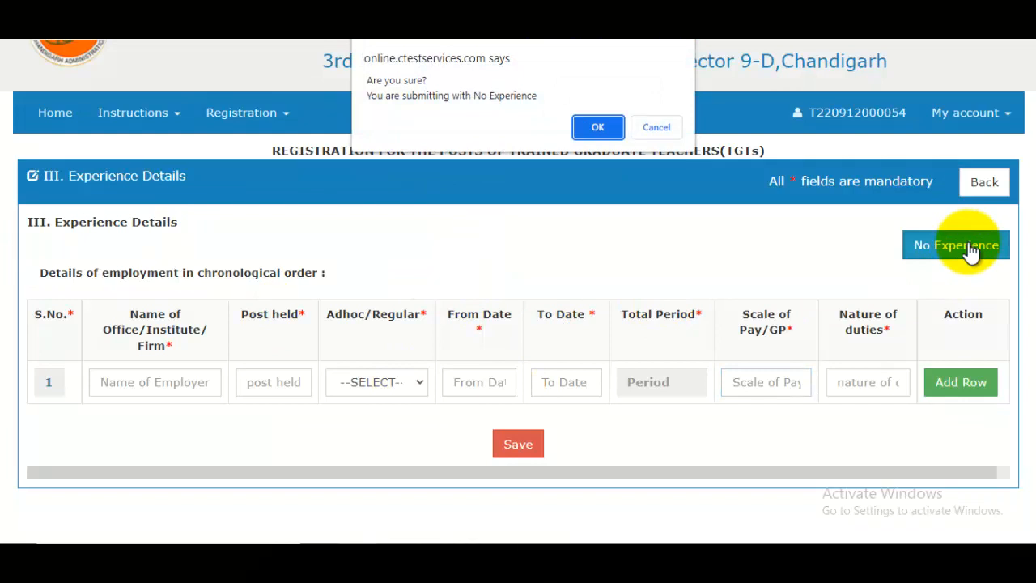
left_click(597, 127)
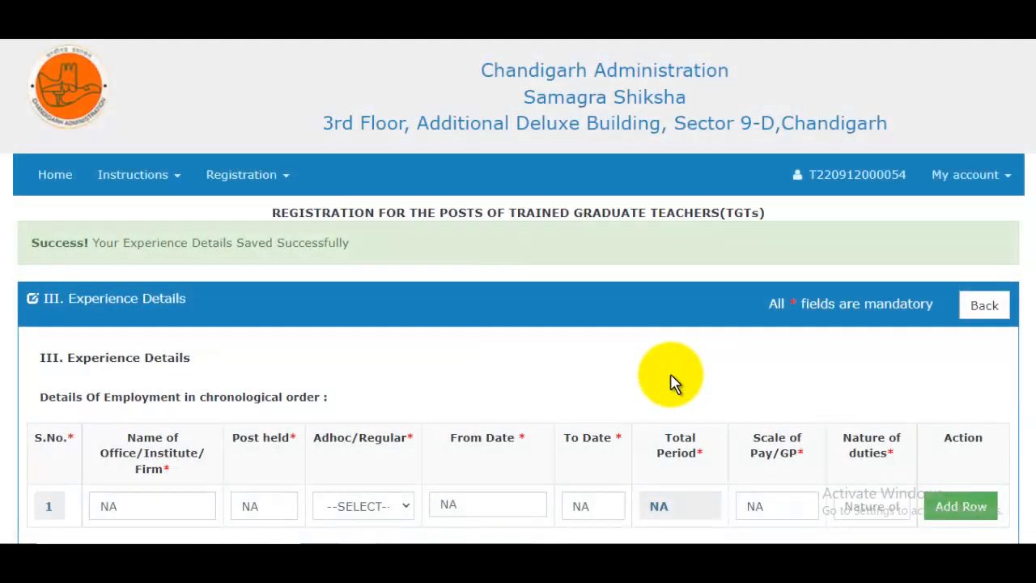
Answer Yes to having passed CTET Paper II with the CTET roll number, and No to serving in State/Central Govt.
scroll(411, 382, "down", 2)
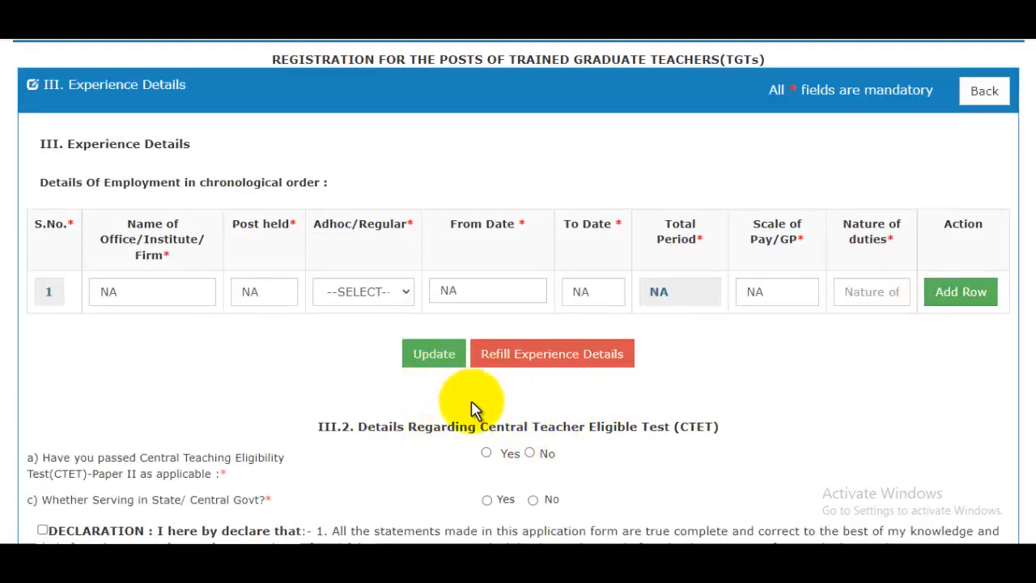
scroll(461, 398, "down", 2)
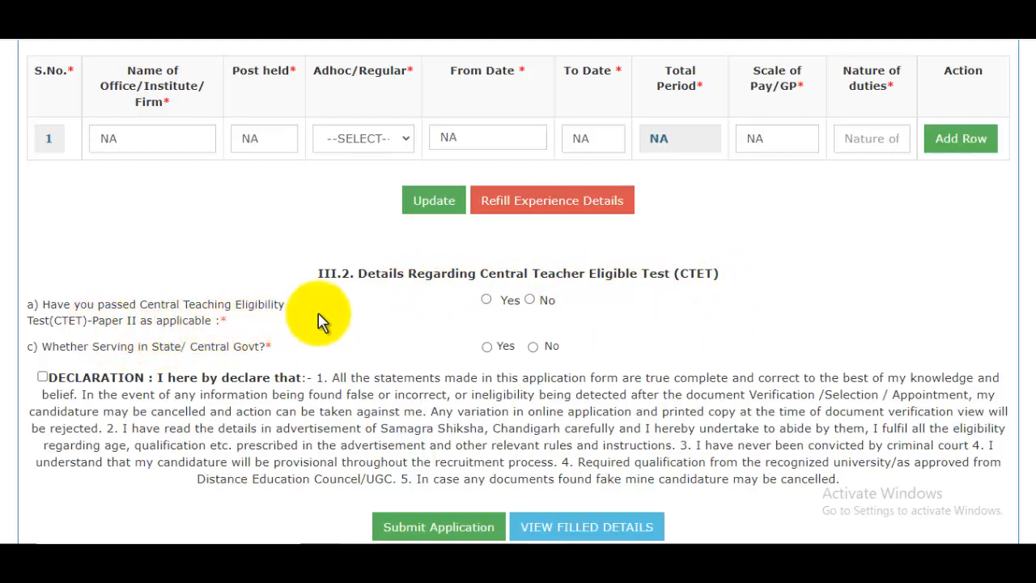
left_click(485, 299)
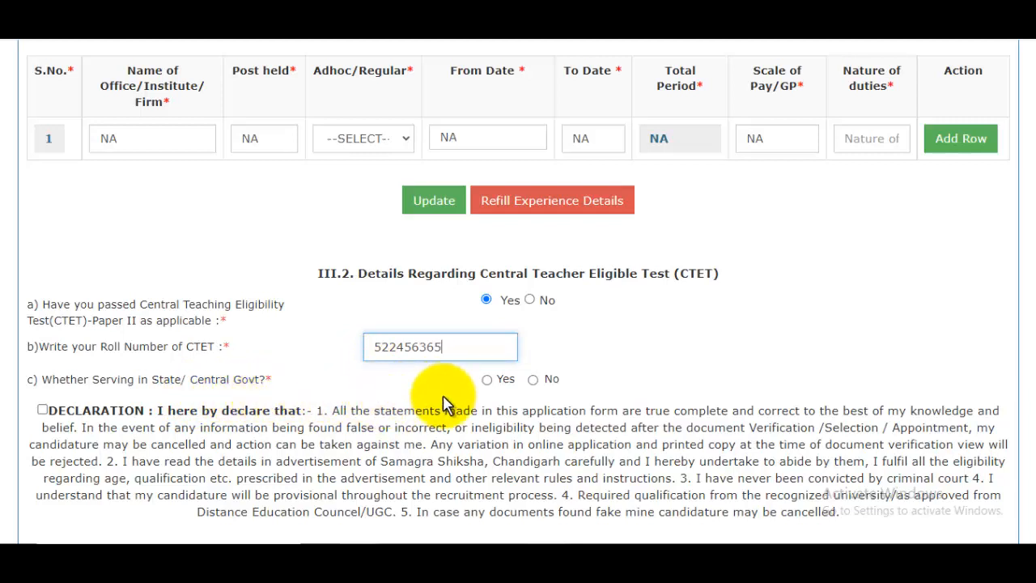
left_click(534, 380)
Accept the declaration and review the filled application details.
scroll(536, 385, "down", 2)
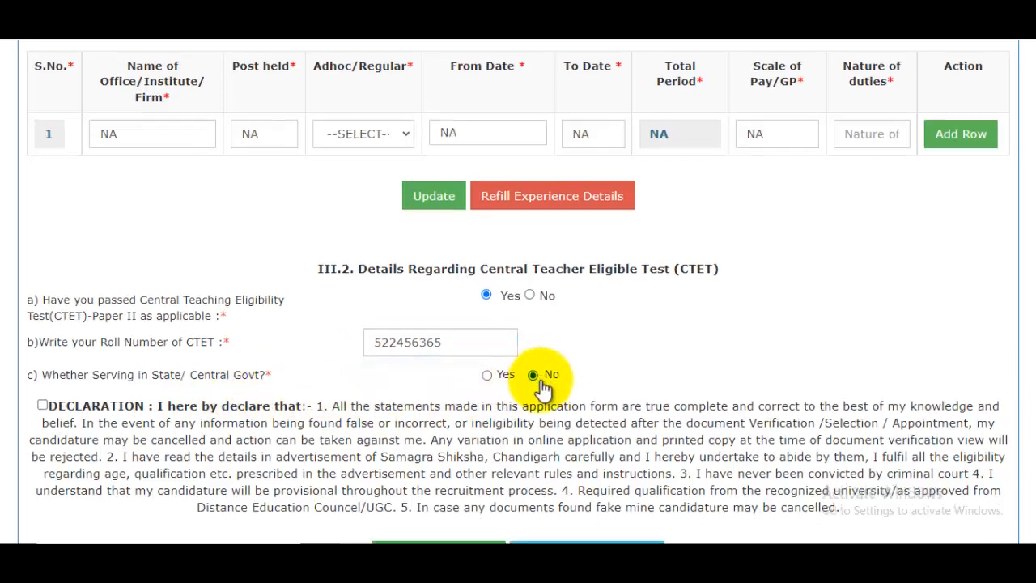
left_click(42, 265)
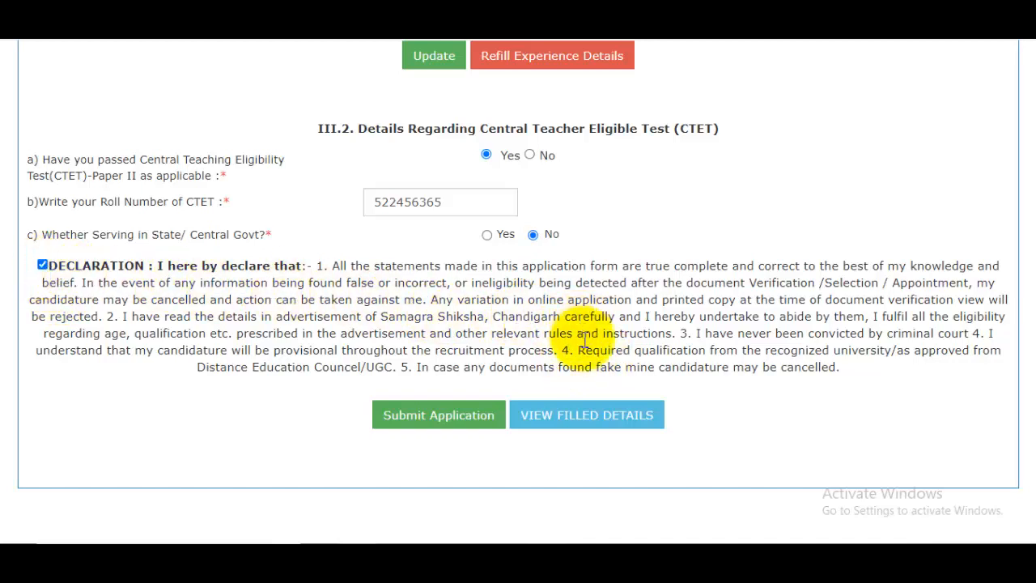
left_click(620, 425)
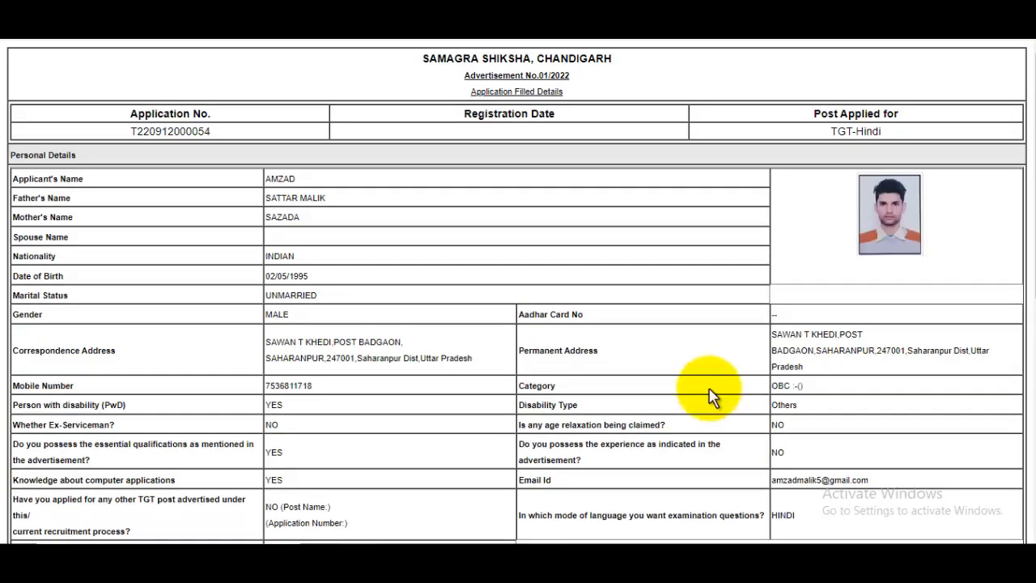
scroll(705, 381, "down", 5)
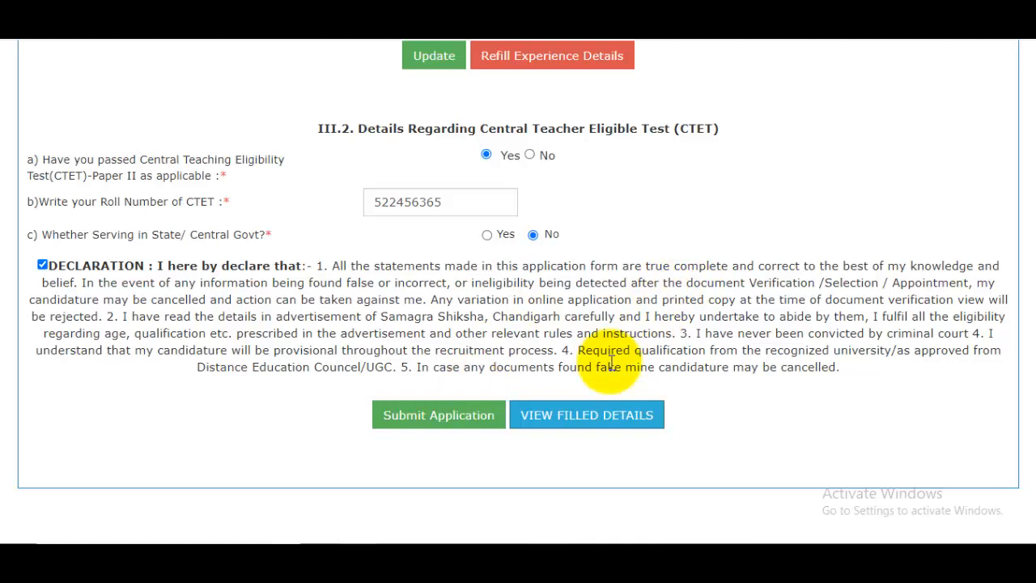
Submit the TGT-Hindi application and confirm the final submission.
left_click(491, 417)
left_click(615, 113)
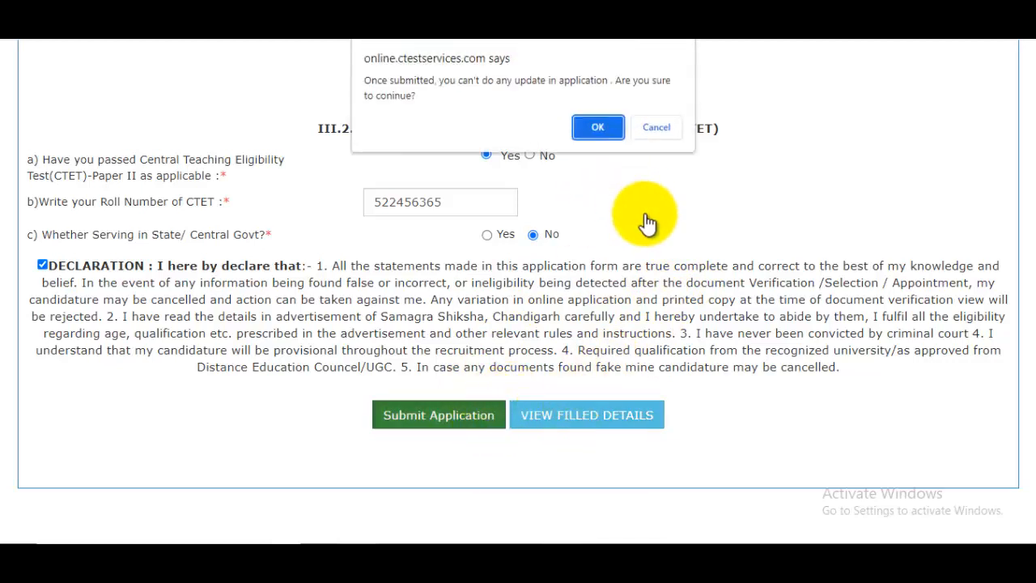
left_click(600, 130)
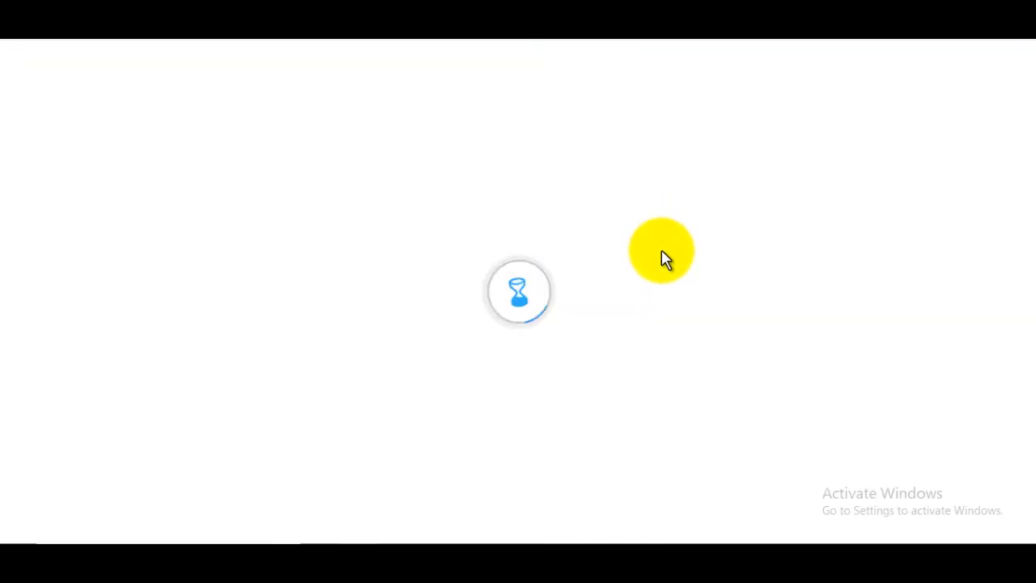